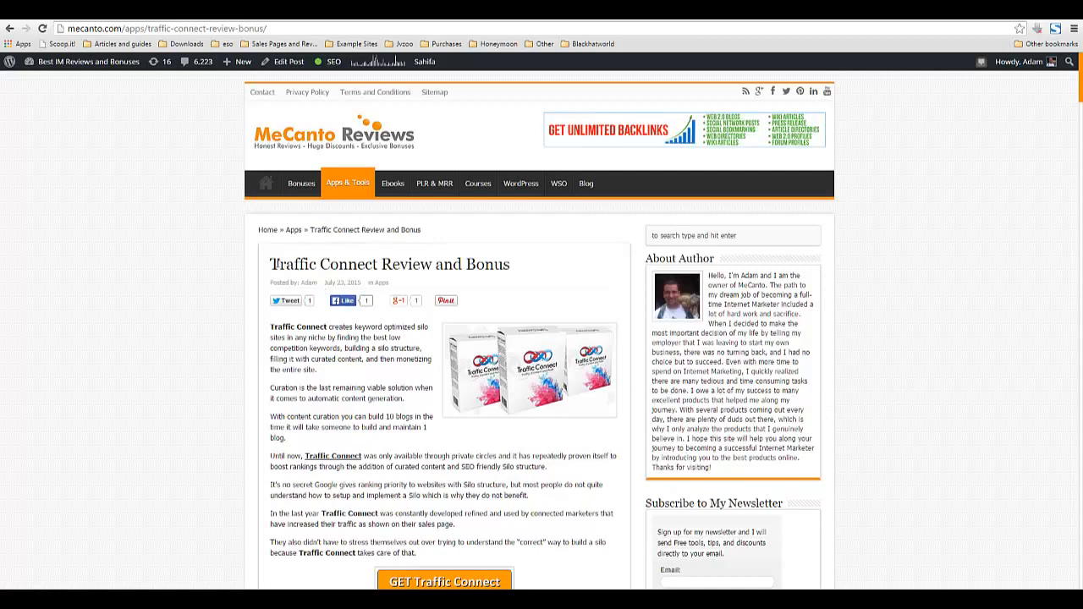
- Switch to ICC Keyworkz and examine the name and version on its welcome page, keeping the current Windows color scheme when asked
{"action": "left_click_drag", "start_coordinate": [272, 263], "coordinate": [386, 268]}
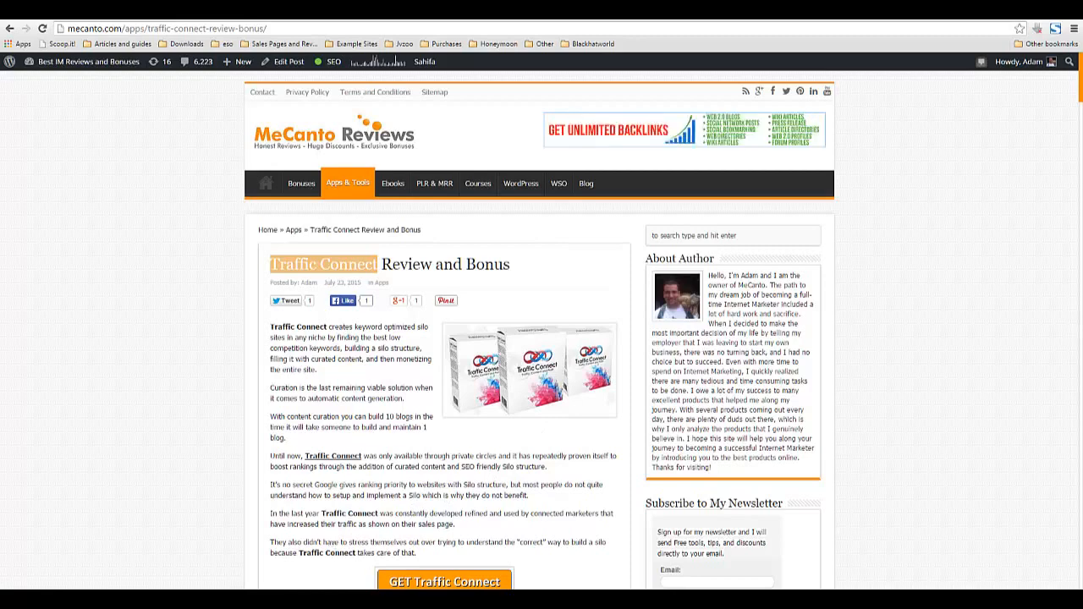
{"action": "left_click", "coordinate": [332, 599]}
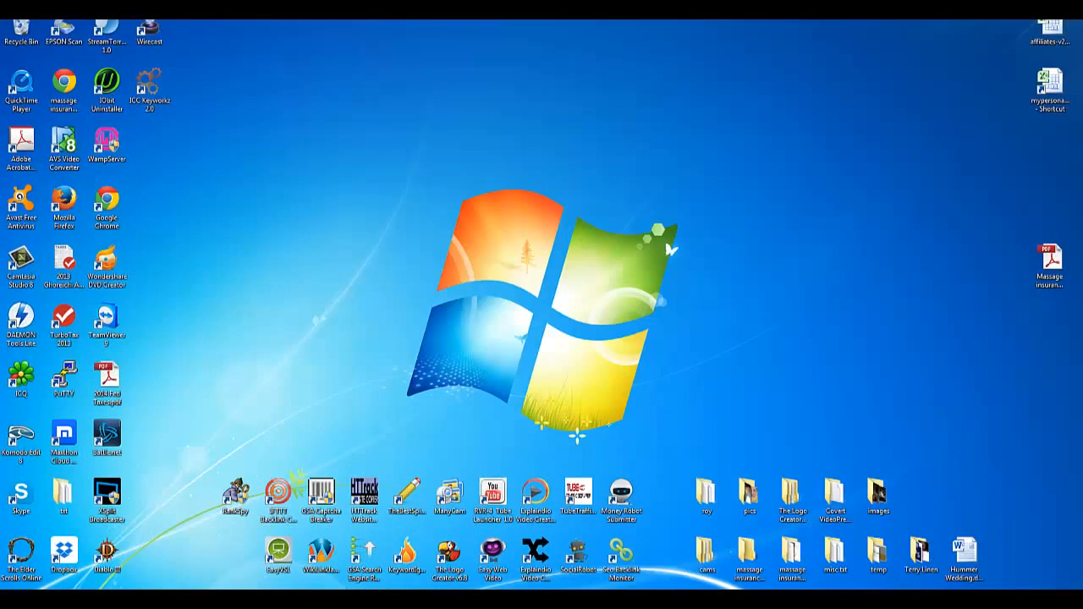
{"action": "left_click", "coordinate": [365, 599]}
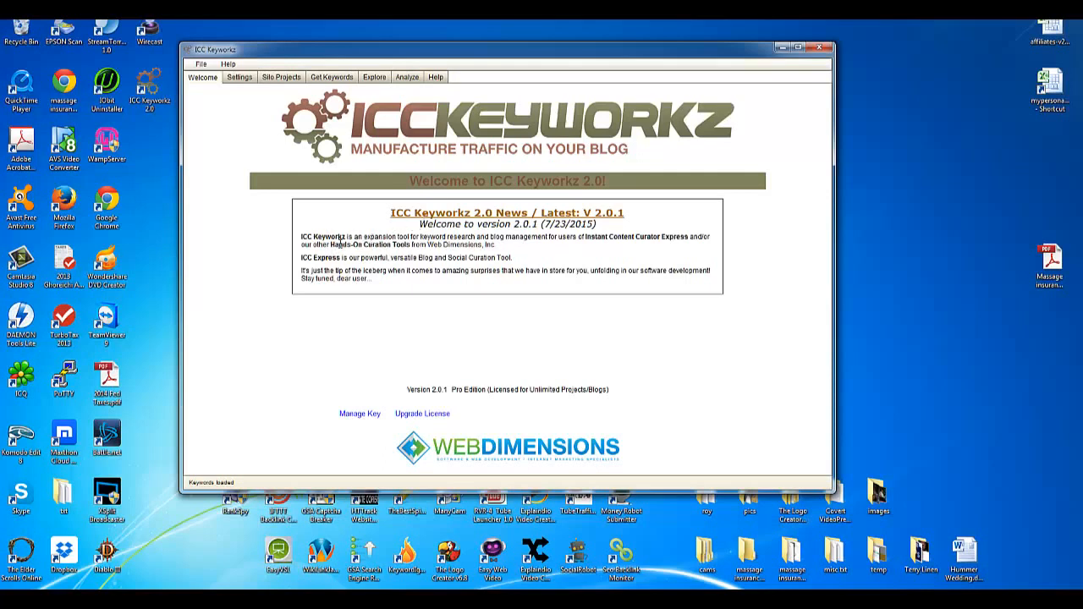
{"action": "left_click_drag", "start_coordinate": [301, 237], "coordinate": [339, 234]}
{"action": "left_click", "coordinate": [611, 211]}
{"action": "double_click", "coordinate": [610, 212]}
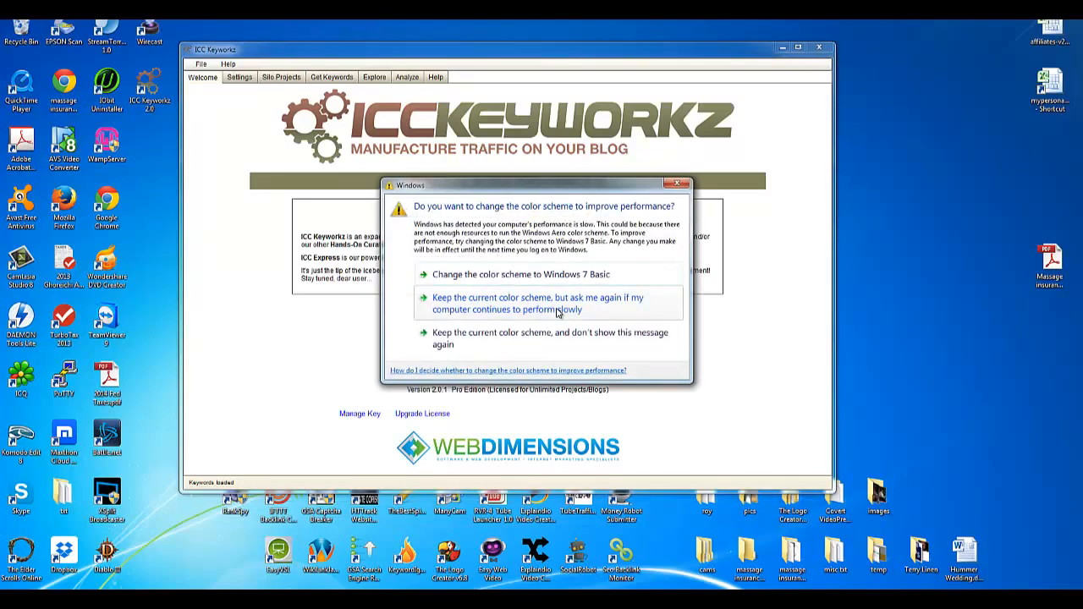
{"action": "left_click", "coordinate": [557, 312]}
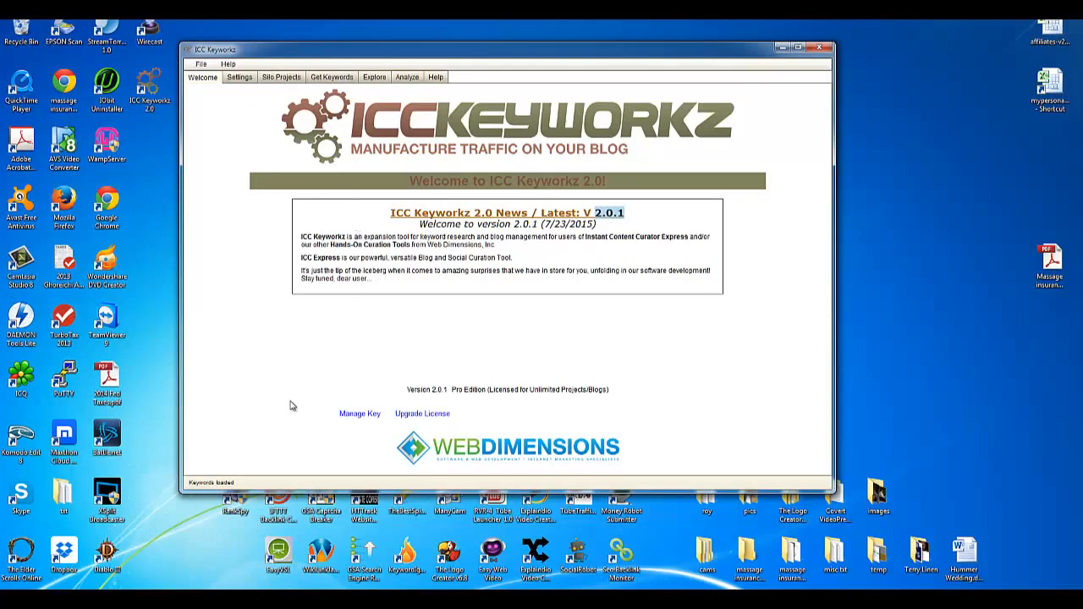
- Open the WordPress blog profile settings in ICC Keyworkz
{"action": "left_click", "coordinate": [382, 599]}
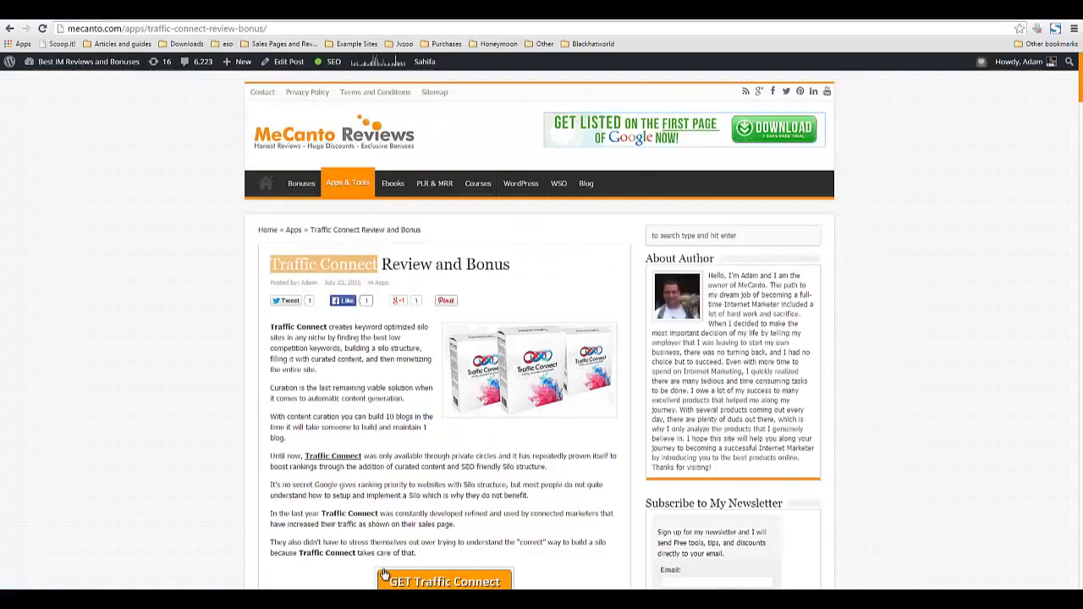
{"action": "left_click", "coordinate": [391, 599]}
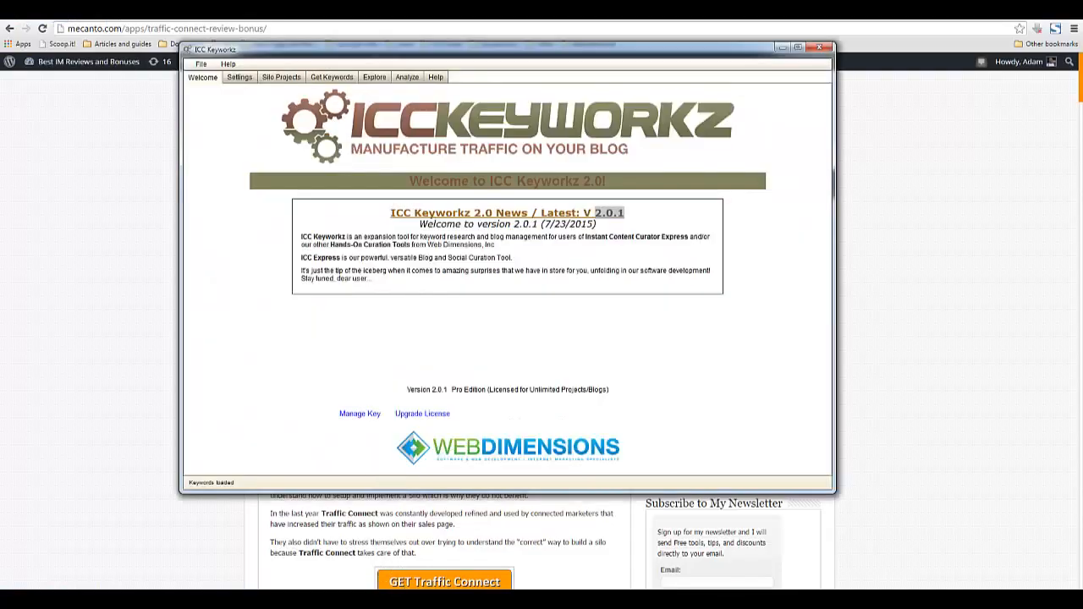
{"action": "left_click", "coordinate": [244, 79]}
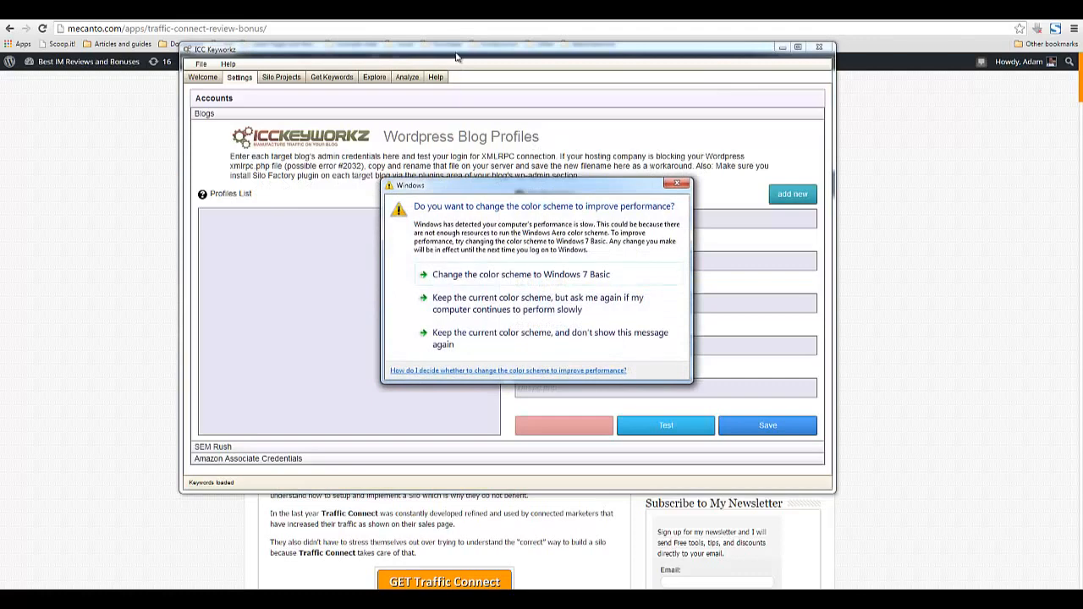
{"action": "left_click", "coordinate": [455, 54]}
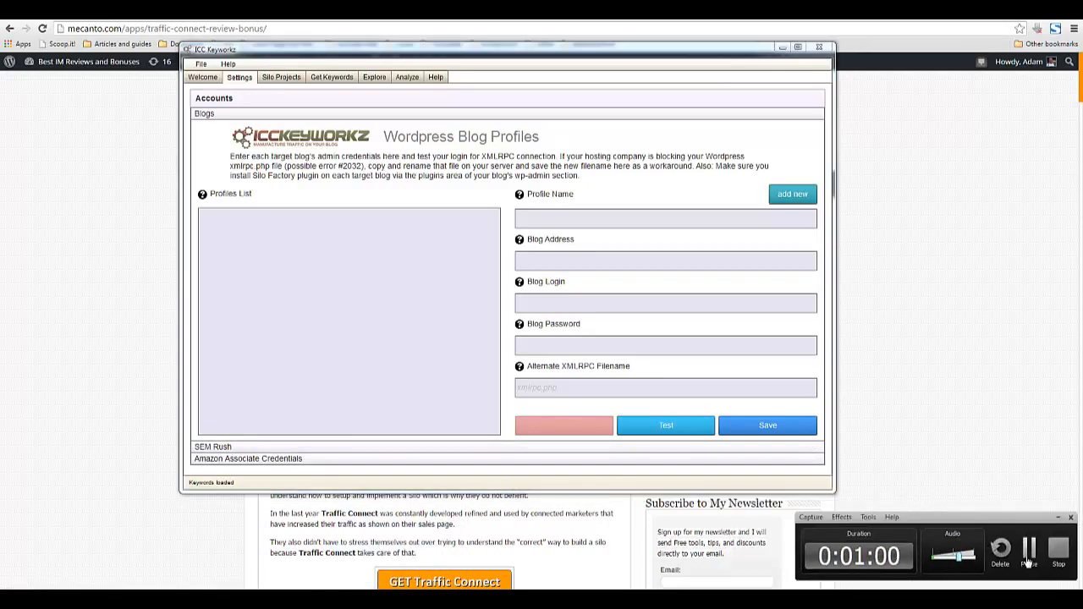
{"action": "left_click", "coordinate": [1029, 554]}
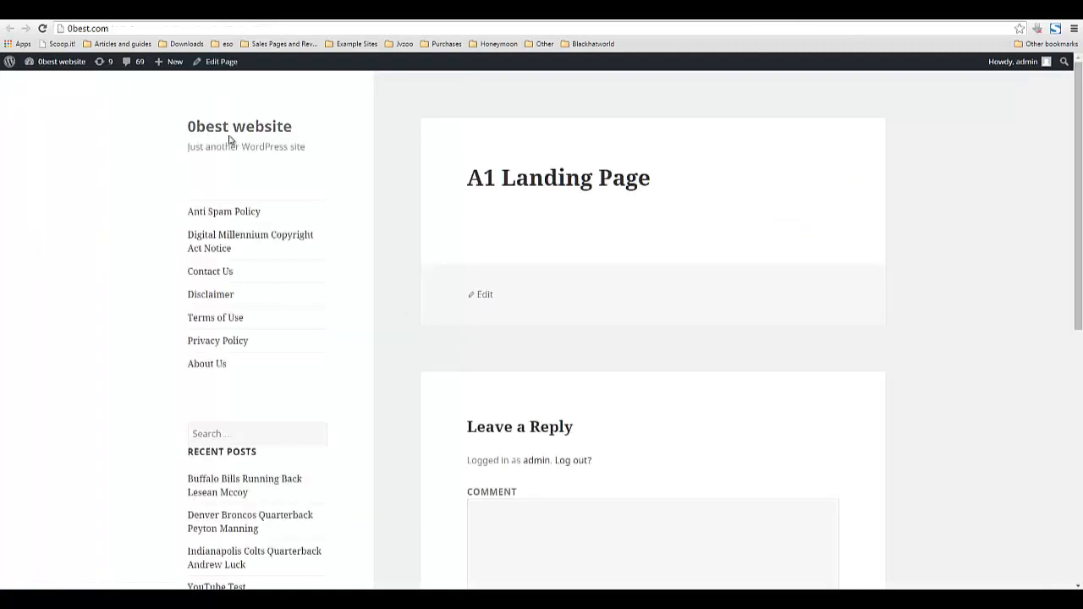
- Install the silofactory-special-1.3.3.zip plugin from the WordPress admin of 0best.com and activate it
{"action": "scroll", "coordinate": [224, 279], "scroll_direction": "down", "scroll_amount": 3}
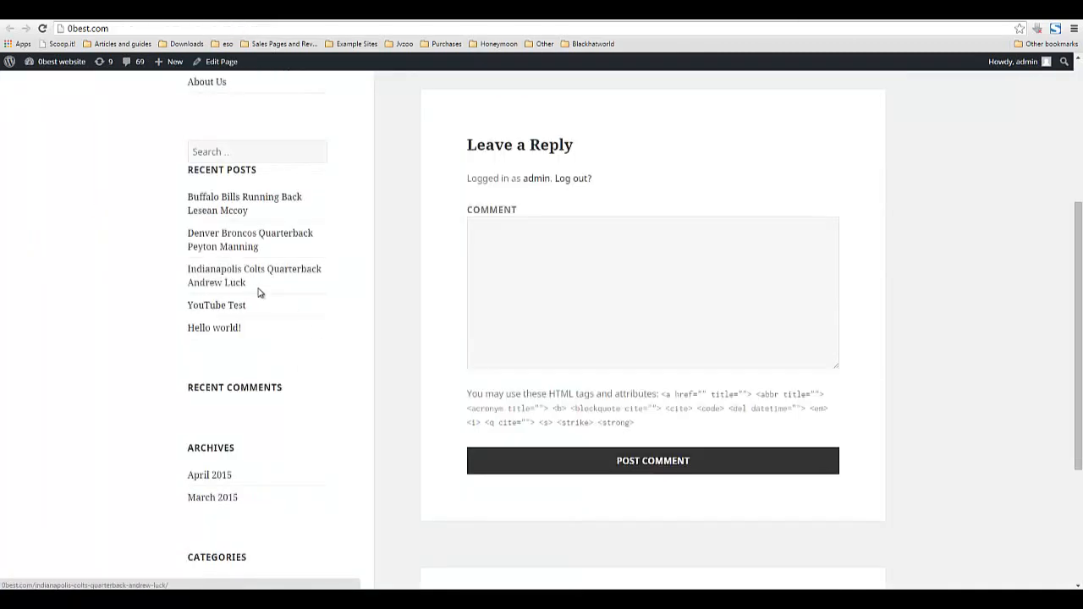
{"action": "scroll", "coordinate": [415, 338], "scroll_direction": "down", "scroll_amount": 3}
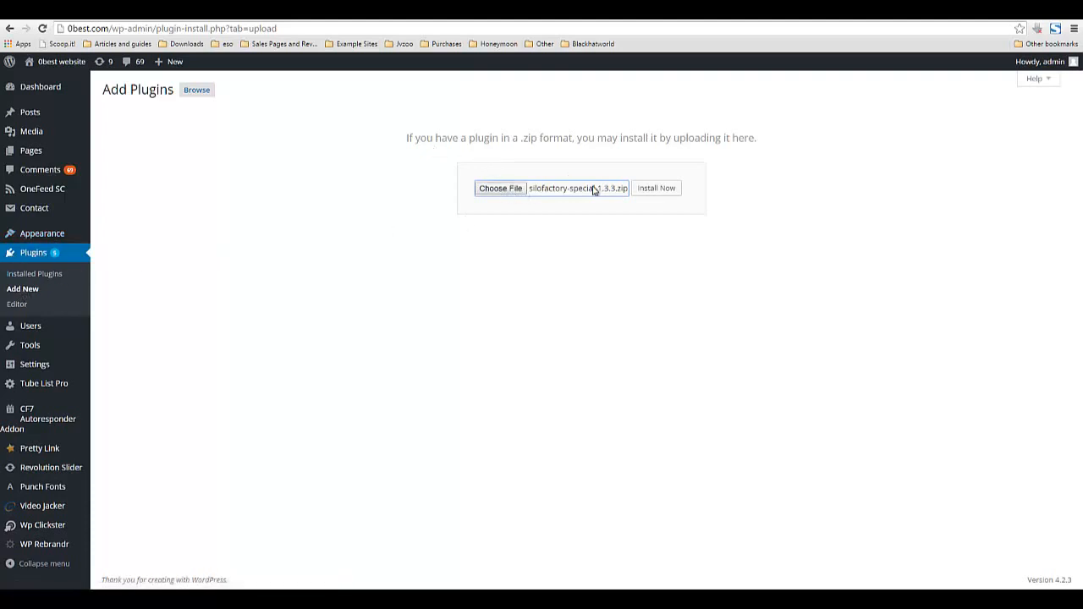
{"action": "left_click", "coordinate": [660, 198]}
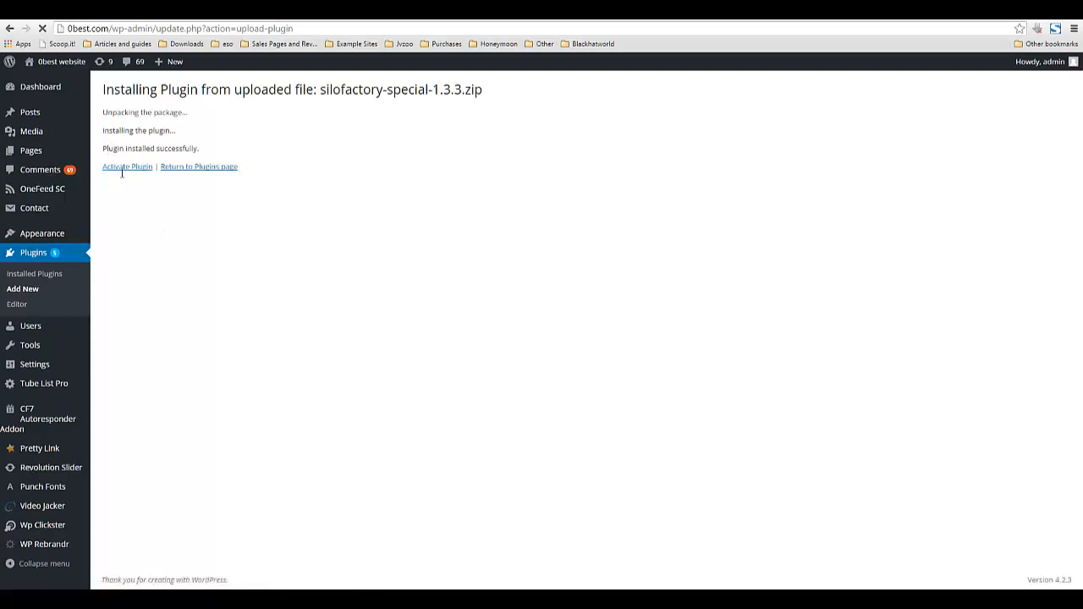
{"action": "left_click", "coordinate": [128, 173]}
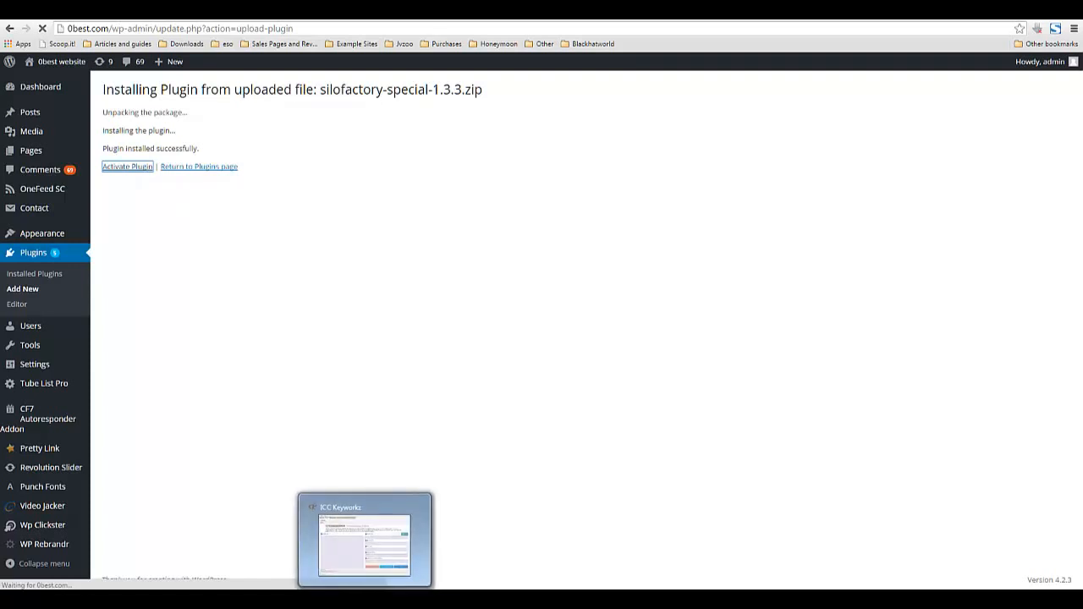
- Switch to ICC Keyworkz and start a new WordPress blog profile named 0best
{"action": "left_click", "coordinate": [363, 545]}
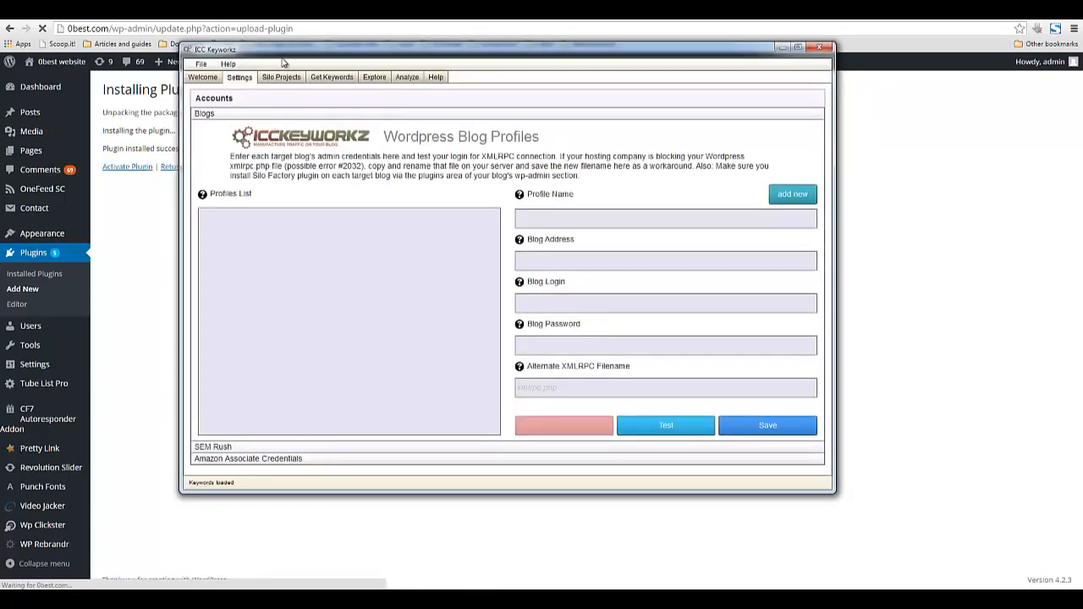
{"action": "left_click_drag", "start_coordinate": [283, 62], "coordinate": [286, 82]}
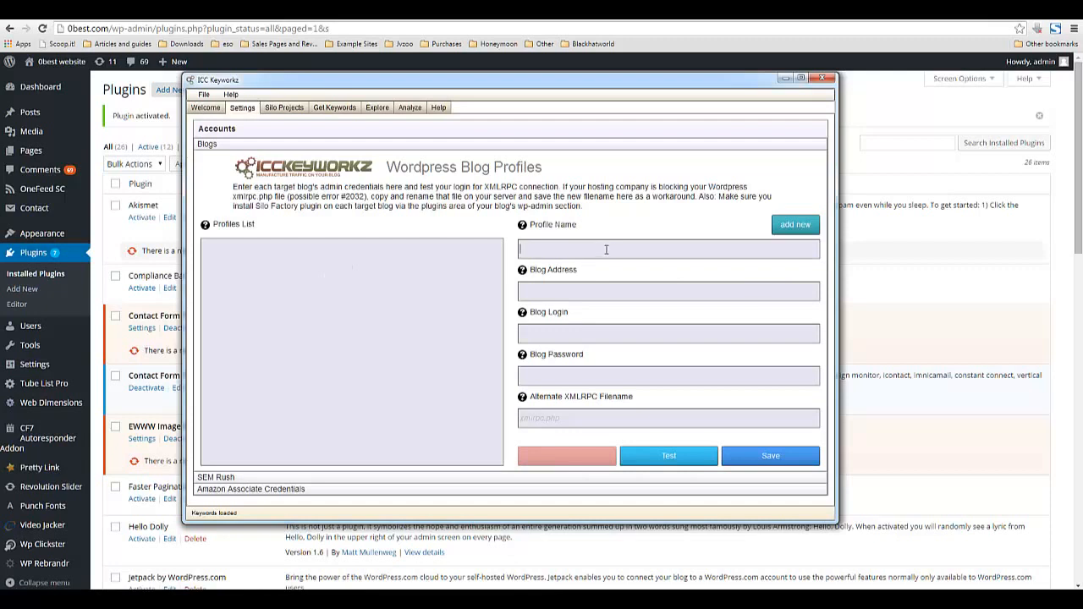
{"action": "left_click", "coordinate": [792, 226]}
{"action": "mouse_move", "coordinate": [204, 229]}
{"action": "mouse_move", "coordinate": [522, 234]}
{"action": "left_click_drag", "start_coordinate": [538, 250], "coordinate": [516, 250]}
{"action": "left_click", "coordinate": [559, 250]}
{"action": "mouse_move", "coordinate": [522, 274]}
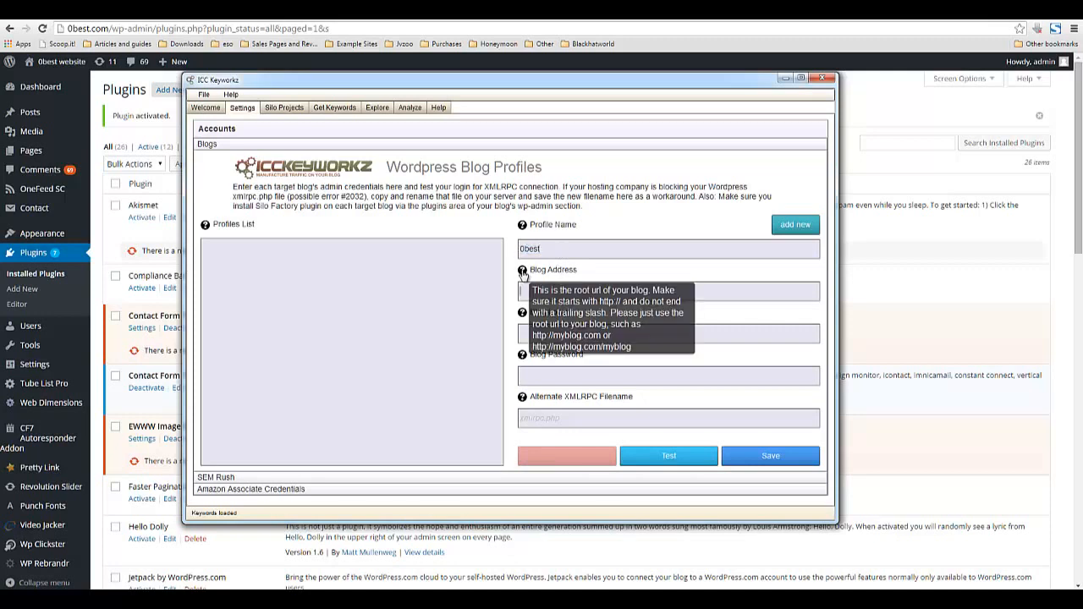
{"action": "left_click", "coordinate": [546, 291]}
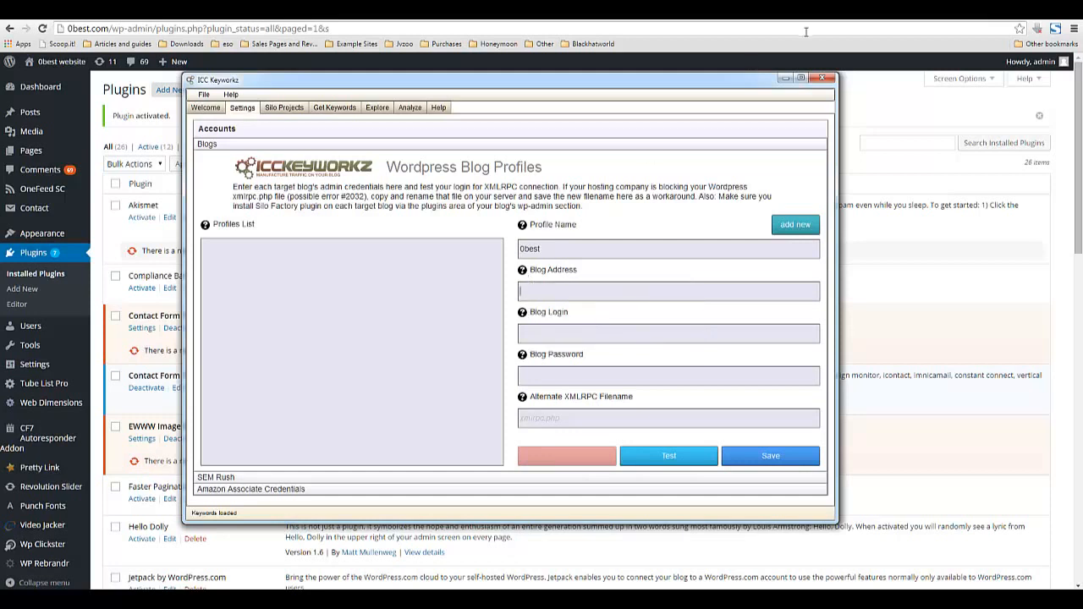
{"action": "mouse_move", "coordinate": [522, 273]}
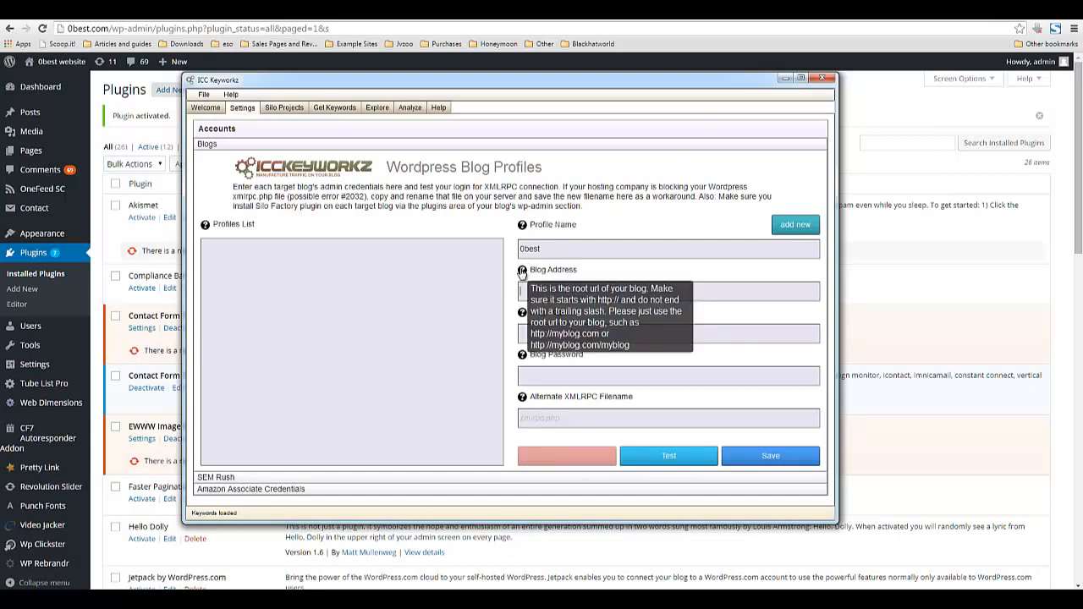
{"action": "left_click", "coordinate": [253, 10]}
{"action": "left_click", "coordinate": [116, 30]}
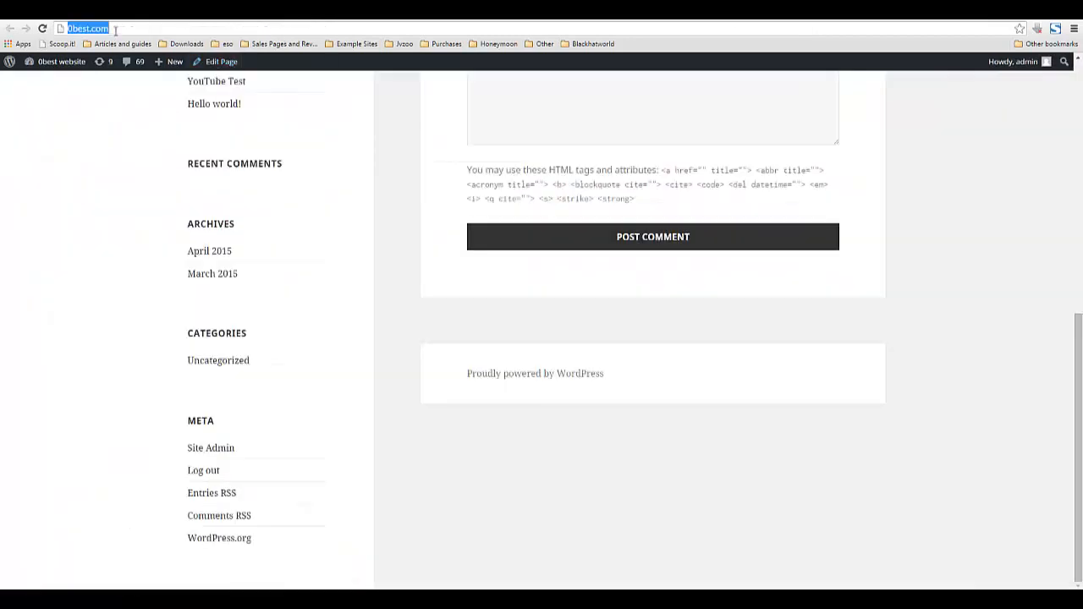
{"action": "right_click", "coordinate": [116, 30]}
{"action": "left_click", "coordinate": [133, 74]}
{"action": "key", "text": "alt+Tab"}
{"action": "right_click", "coordinate": [531, 289]}
{"action": "left_click", "coordinate": [558, 321]}
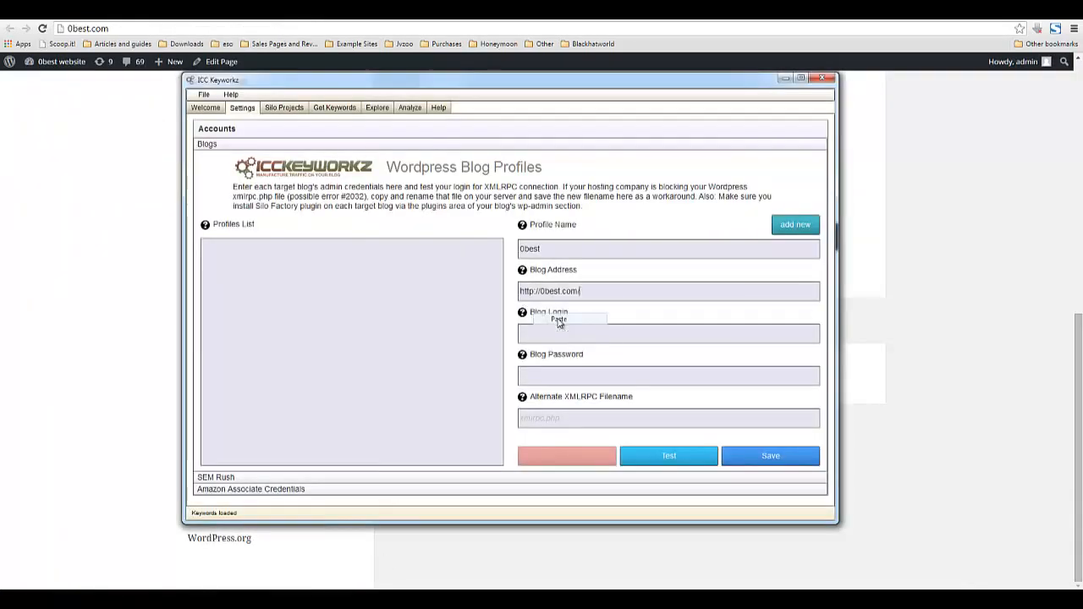
- Enter admin as the blog login and fill in the blog password, leaving the alternate XMLRPC filename at its default
{"action": "left_click", "coordinate": [549, 338]}
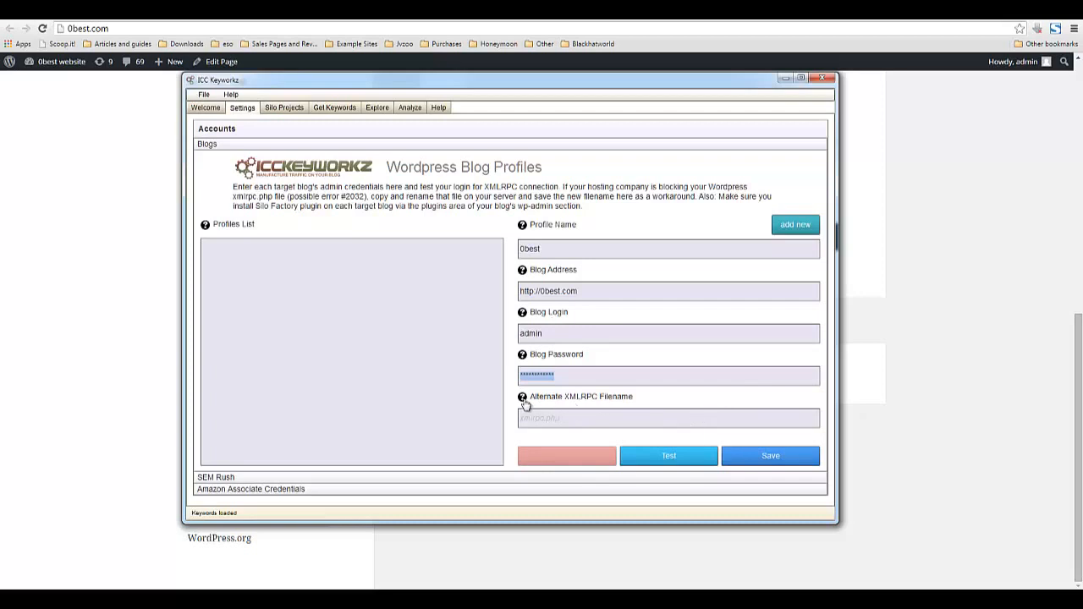
{"action": "mouse_move", "coordinate": [522, 401]}
{"action": "left_click", "coordinate": [535, 412]}
- Test the blog profile's login connection and save the 0best profile
{"action": "left_click", "coordinate": [675, 456]}
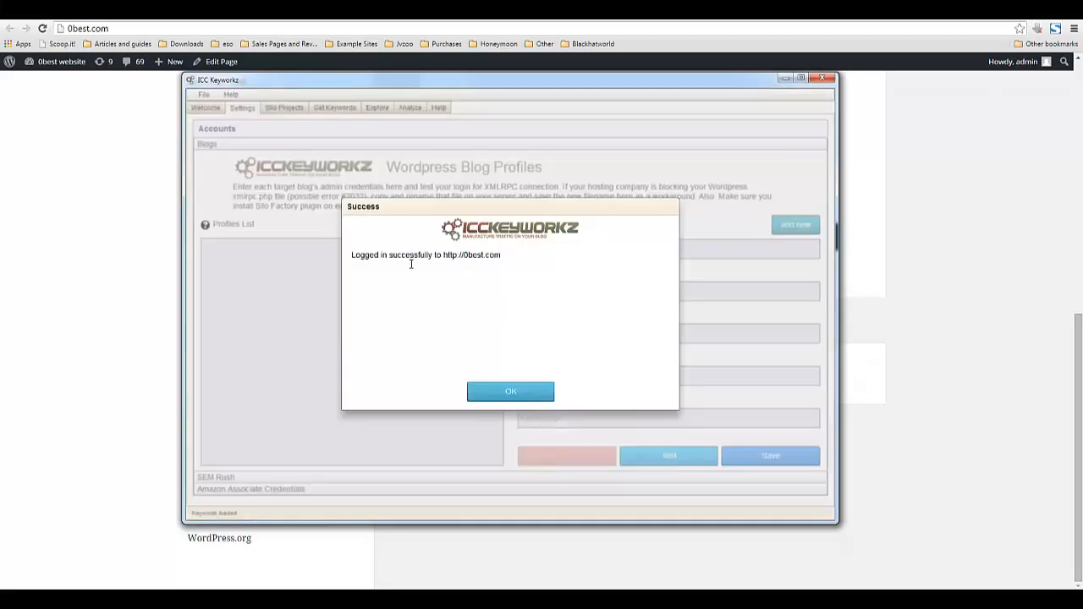
{"action": "left_click_drag", "start_coordinate": [378, 258], "coordinate": [519, 256]}
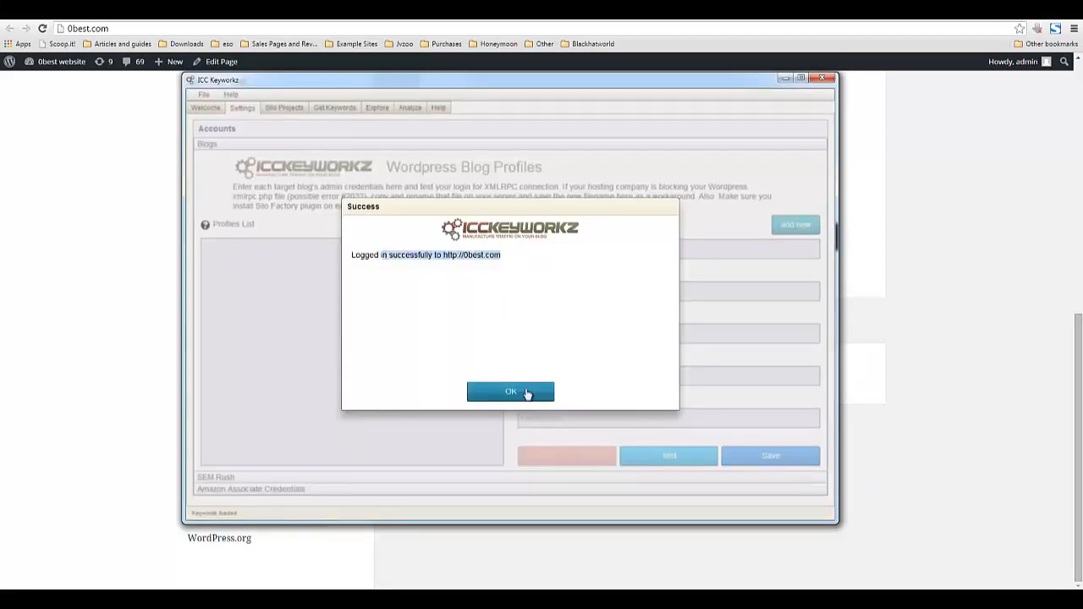
{"action": "left_click", "coordinate": [524, 391]}
{"action": "left_click", "coordinate": [775, 455]}
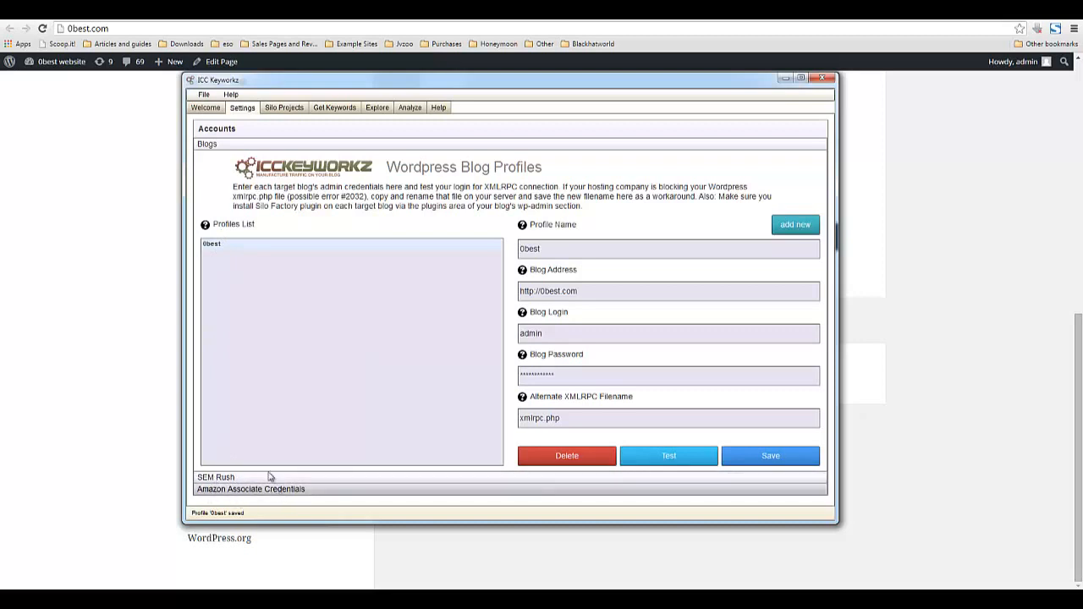
- Look over the Amazon Associate credentials fields and return to the blog profiles
{"action": "left_click", "coordinate": [313, 492]}
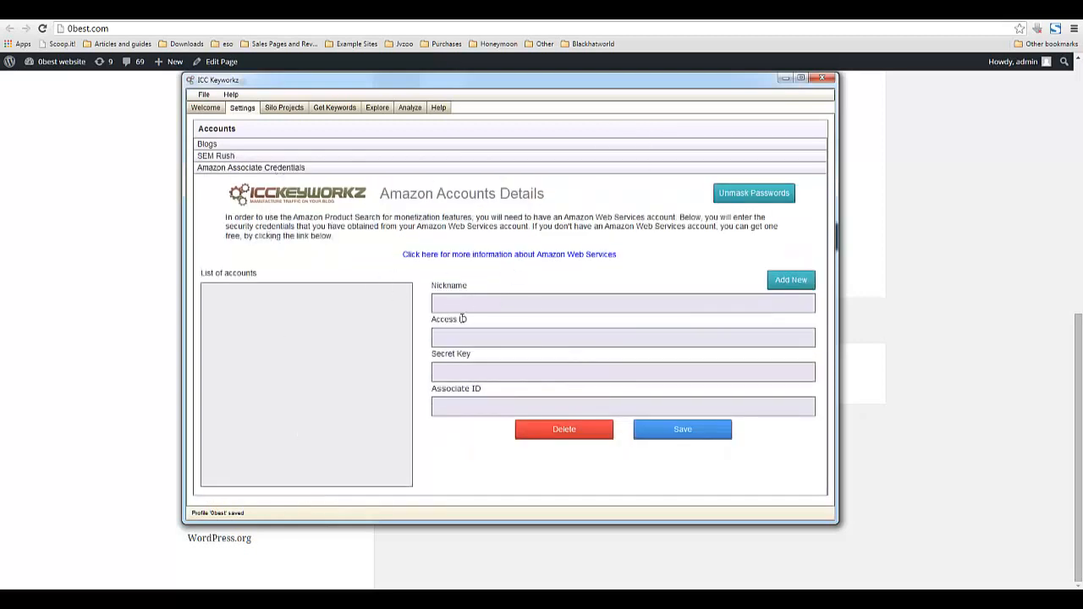
{"action": "left_click", "coordinate": [290, 146]}
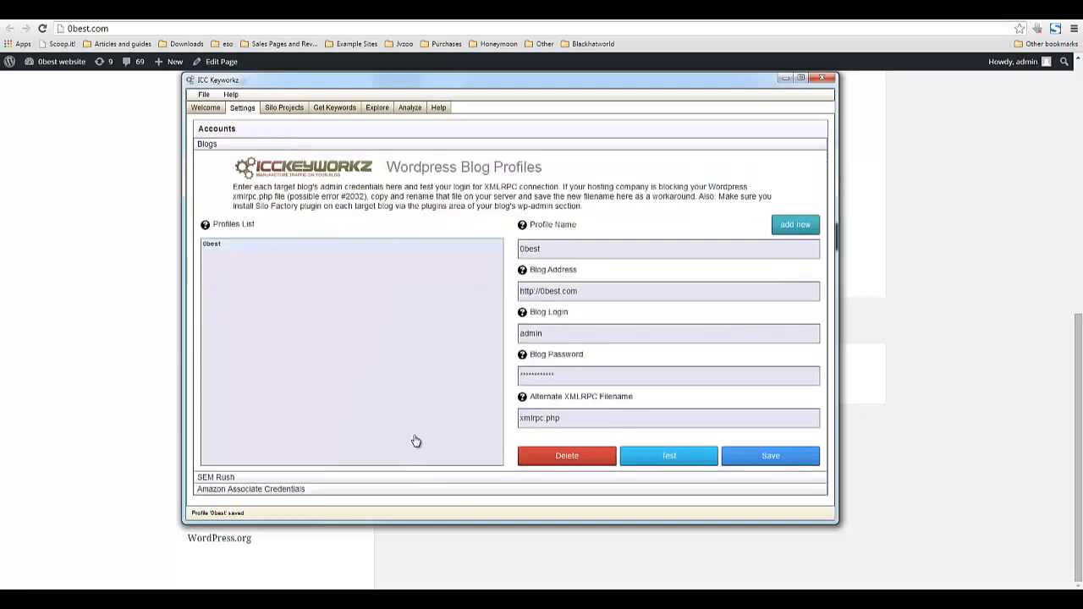
- Create a new silo project titled "Test #1" with the main keyword "easy sketch pro" and save it
{"action": "left_click", "coordinate": [280, 108]}
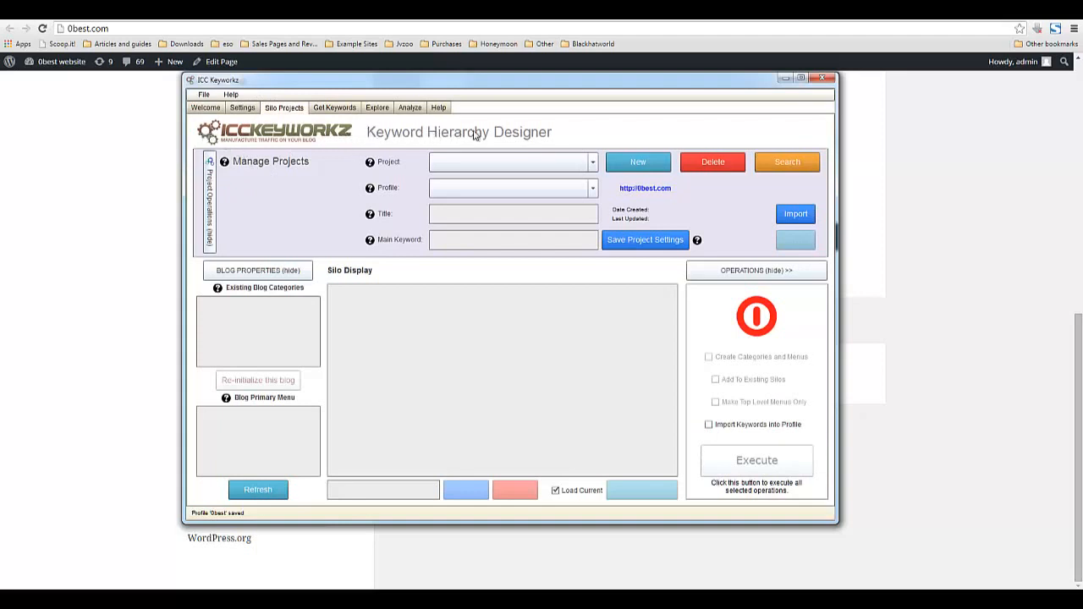
{"action": "left_click", "coordinate": [549, 159]}
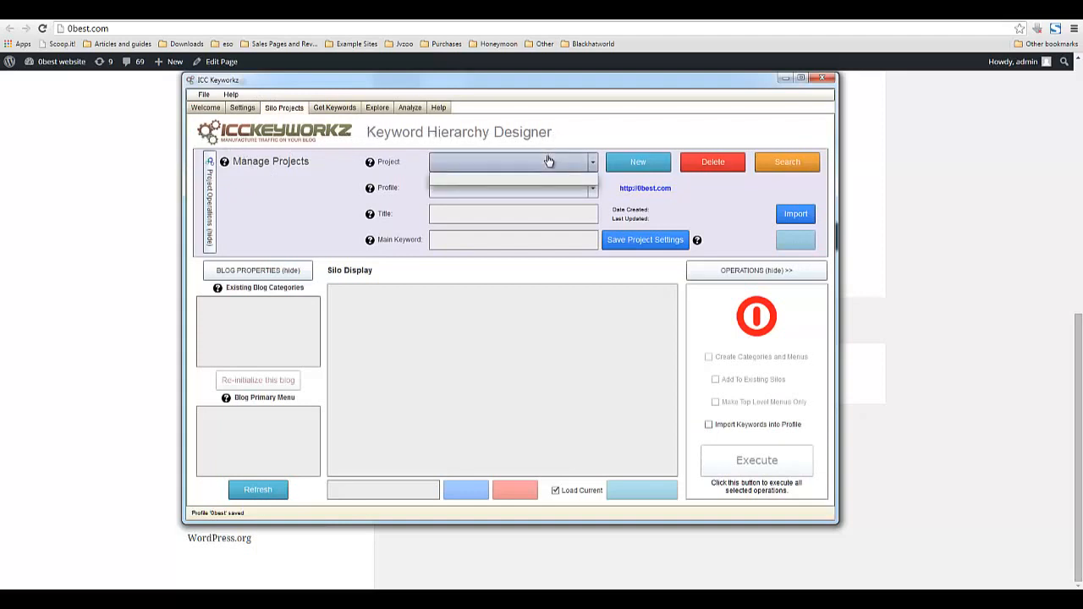
{"action": "left_click", "coordinate": [549, 159]}
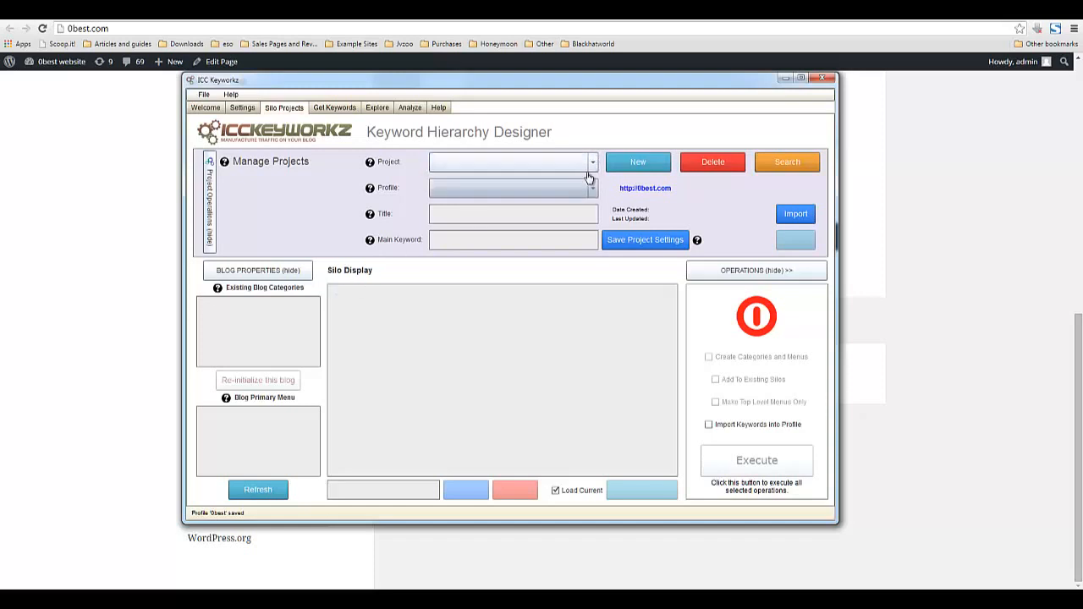
{"action": "left_click", "coordinate": [618, 169]}
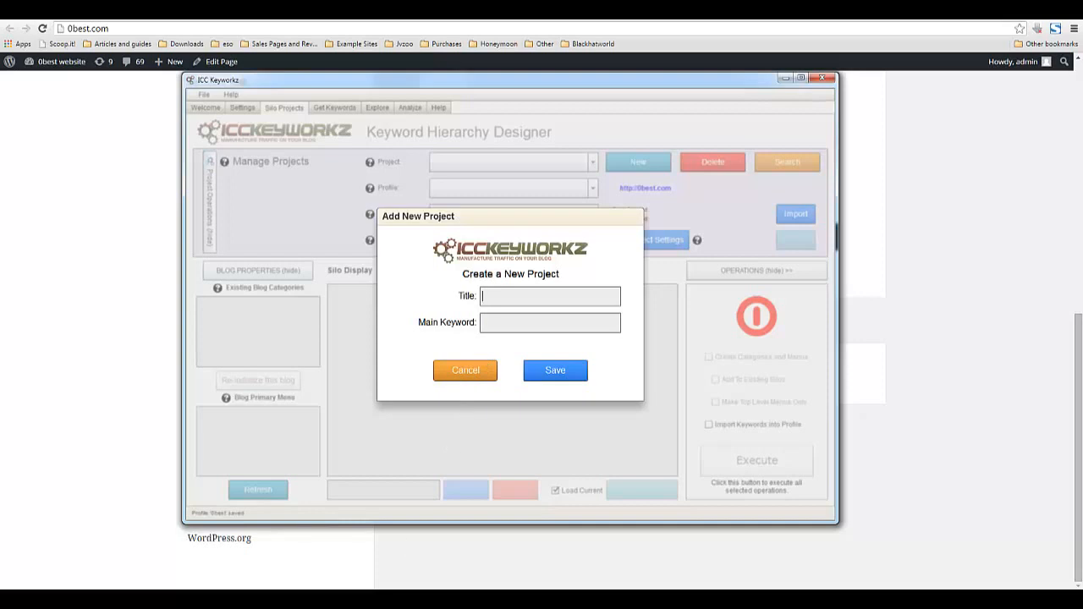
{"action": "left_click", "coordinate": [399, 599]}
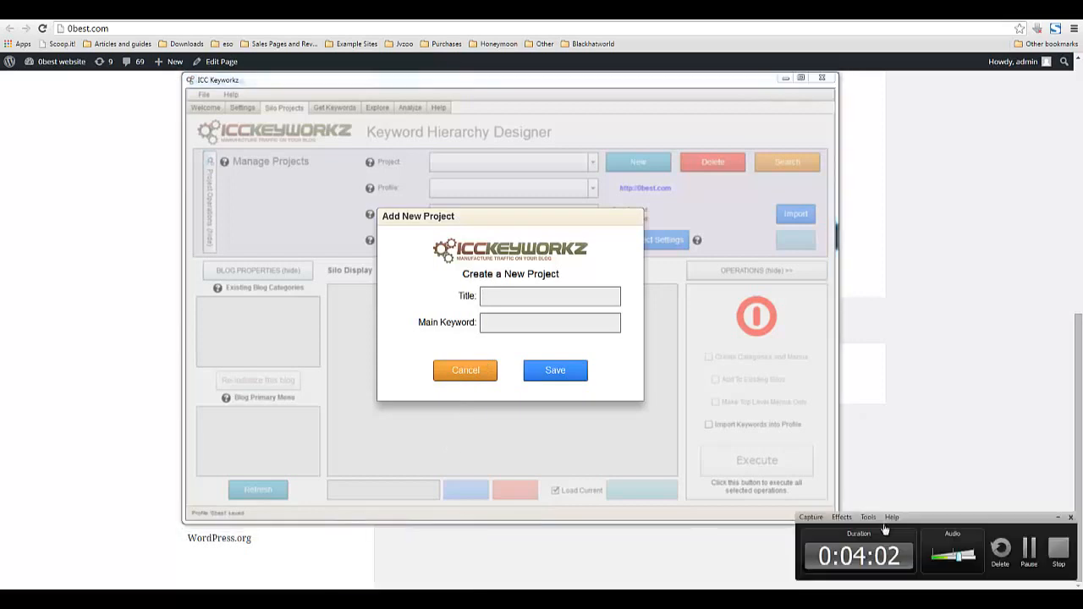
{"action": "left_click", "coordinate": [1036, 562]}
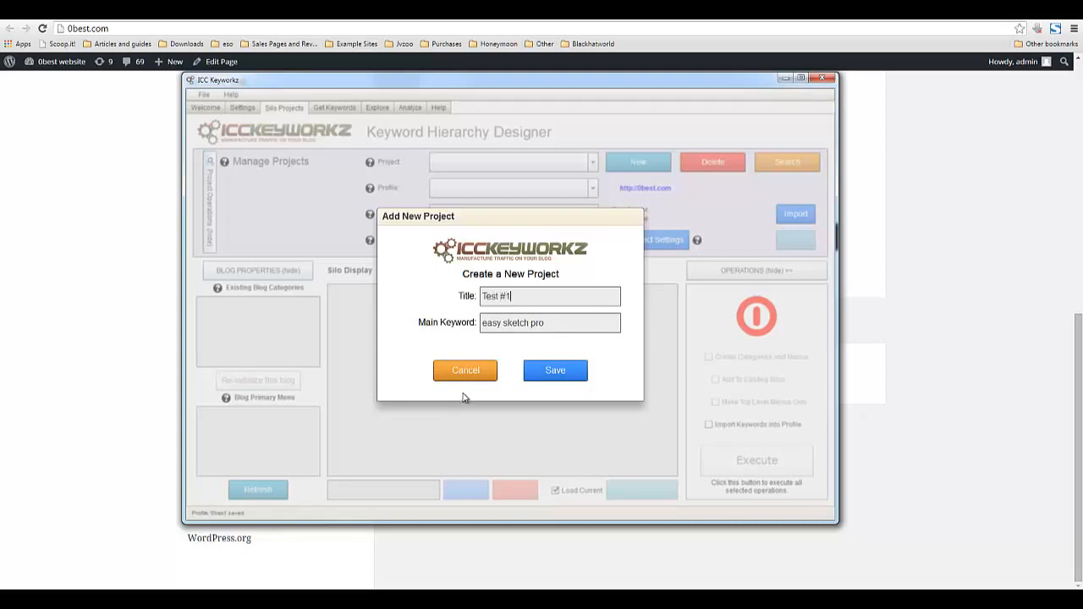
{"action": "left_click", "coordinate": [552, 372]}
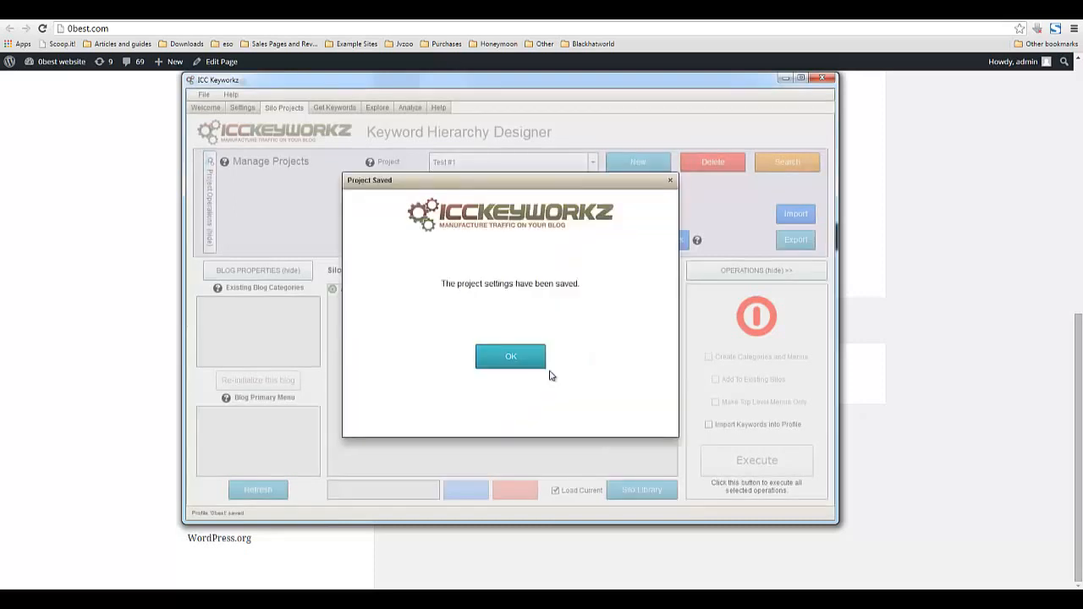
{"action": "left_click", "coordinate": [531, 355]}
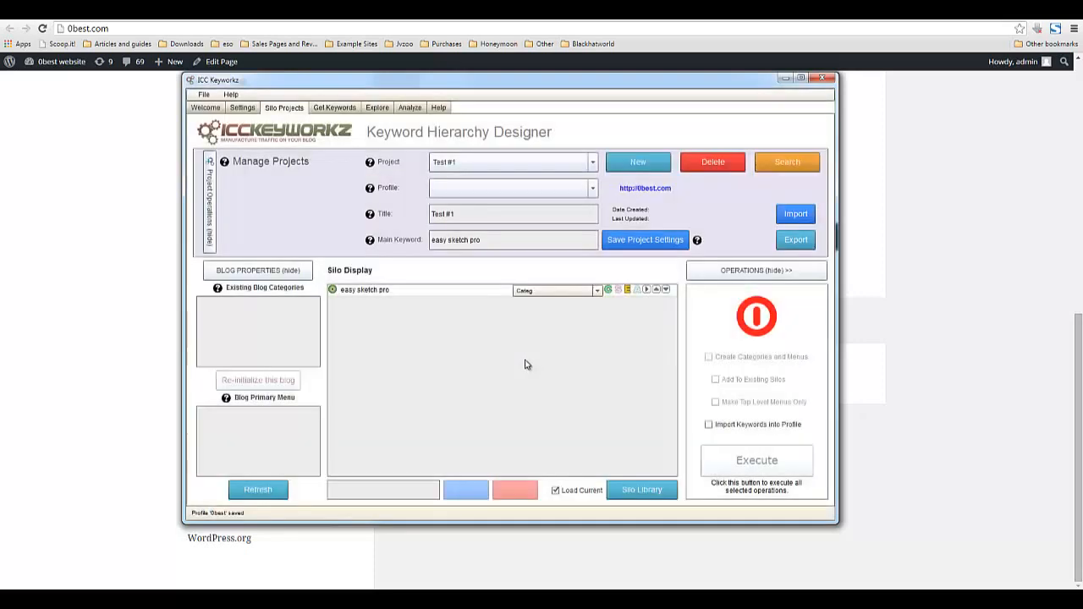
- Assign the 0best blog profile to the Test #1 project and dismiss the file upload dialog without choosing a file
{"action": "left_click", "coordinate": [448, 190]}
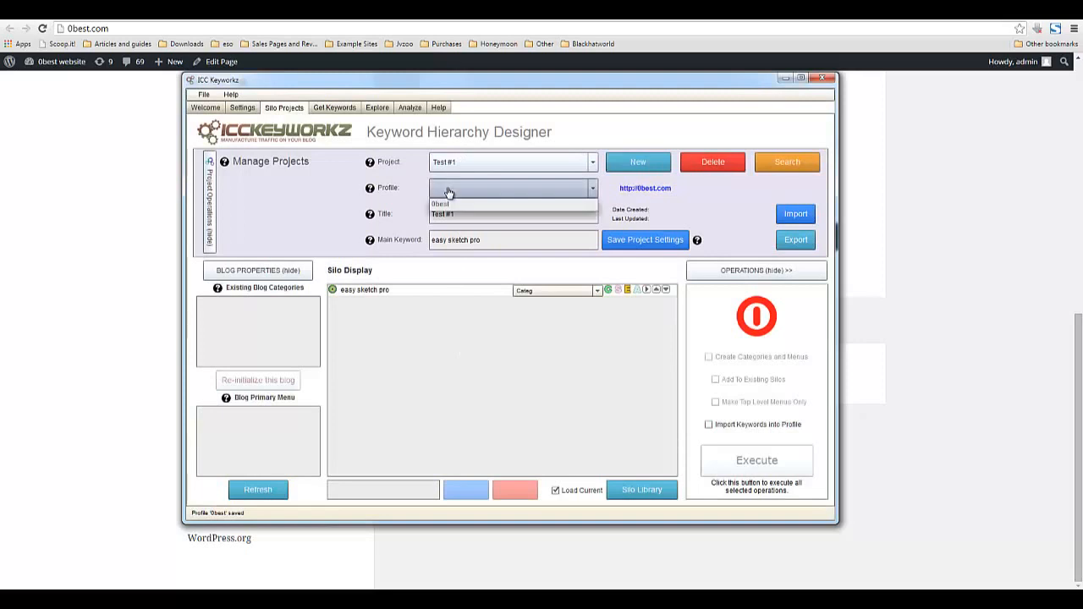
{"action": "left_click", "coordinate": [440, 204]}
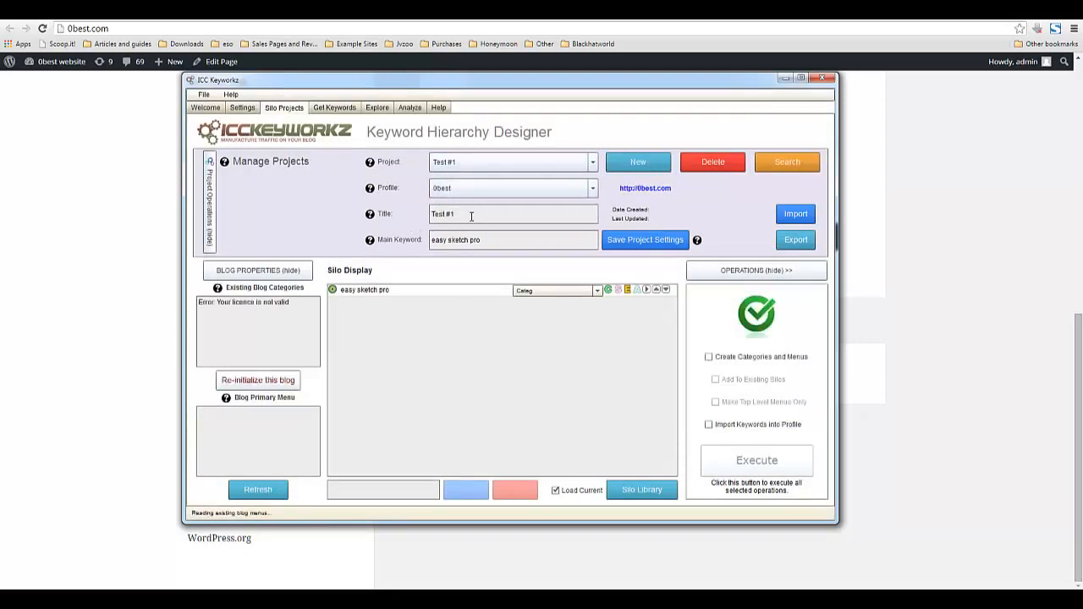
{"action": "mouse_move", "coordinate": [371, 217]}
{"action": "mouse_move", "coordinate": [696, 244]}
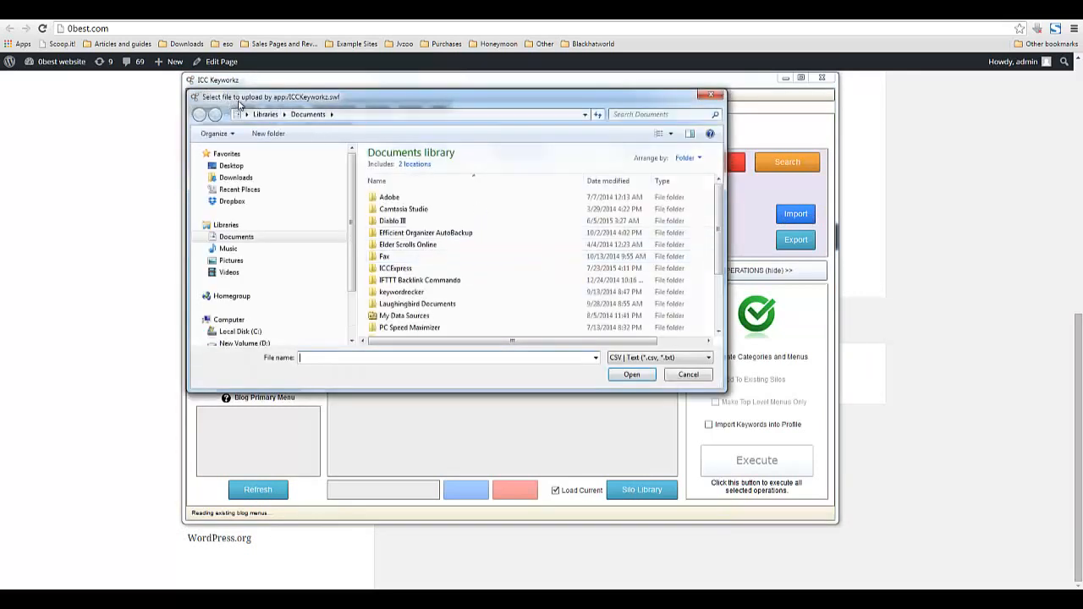
{"action": "left_click", "coordinate": [688, 373]}
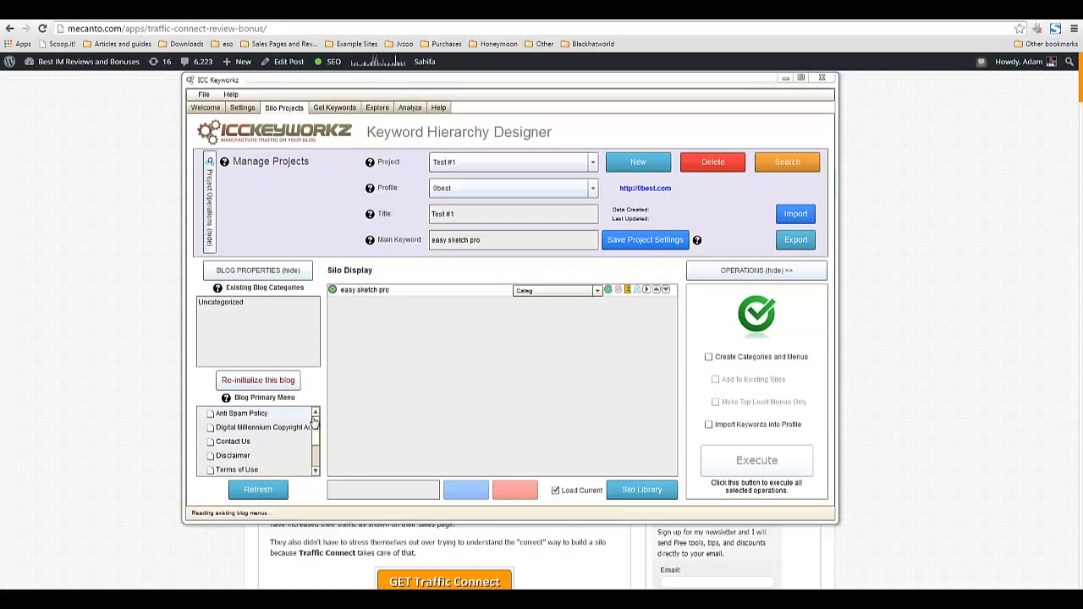
- Look over the blog's primary menu entries and its existing categories in the silo project
{"action": "mouse_move", "coordinate": [316, 428]}
{"action": "left_mouse_down"}
{"action": "mouse_move", "coordinate": [324, 447]}
{"action": "mouse_move", "coordinate": [323, 427]}
{"action": "left_mouse_up"}
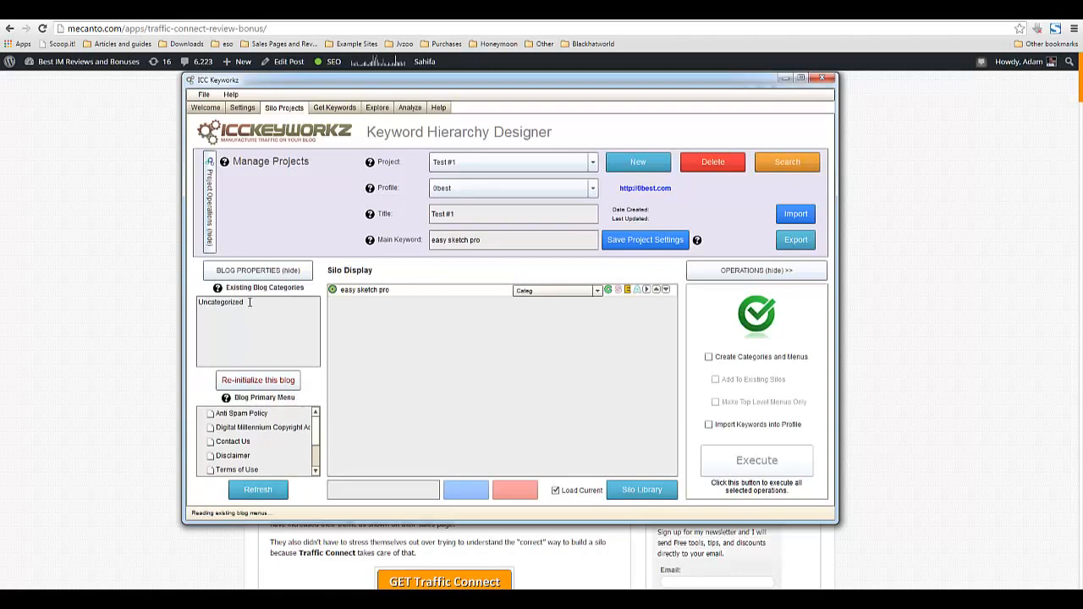
{"action": "double_click", "coordinate": [224, 303]}
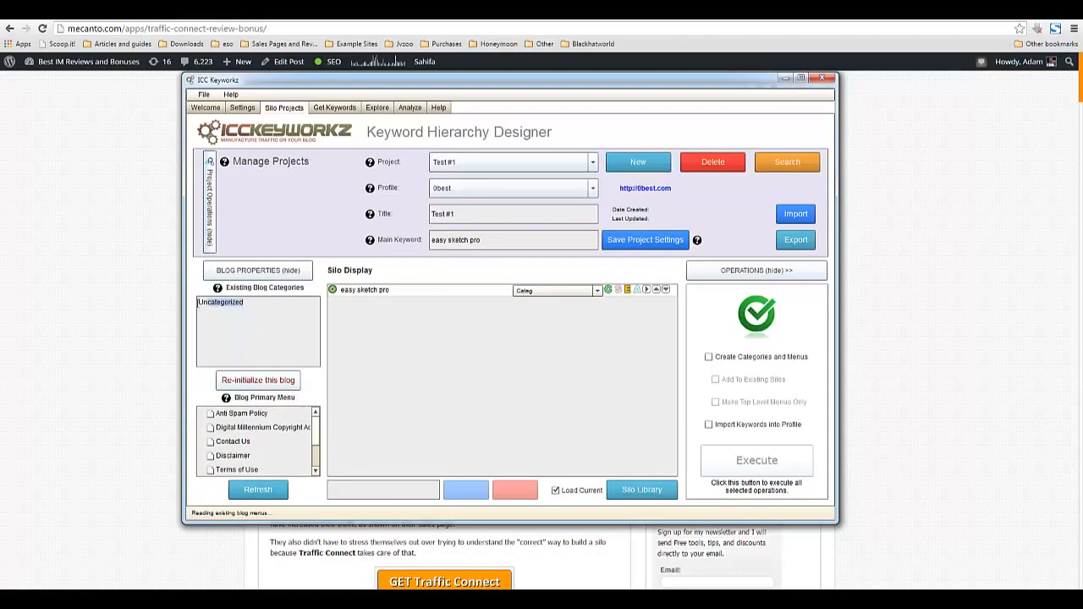
{"action": "left_click", "coordinate": [240, 313]}
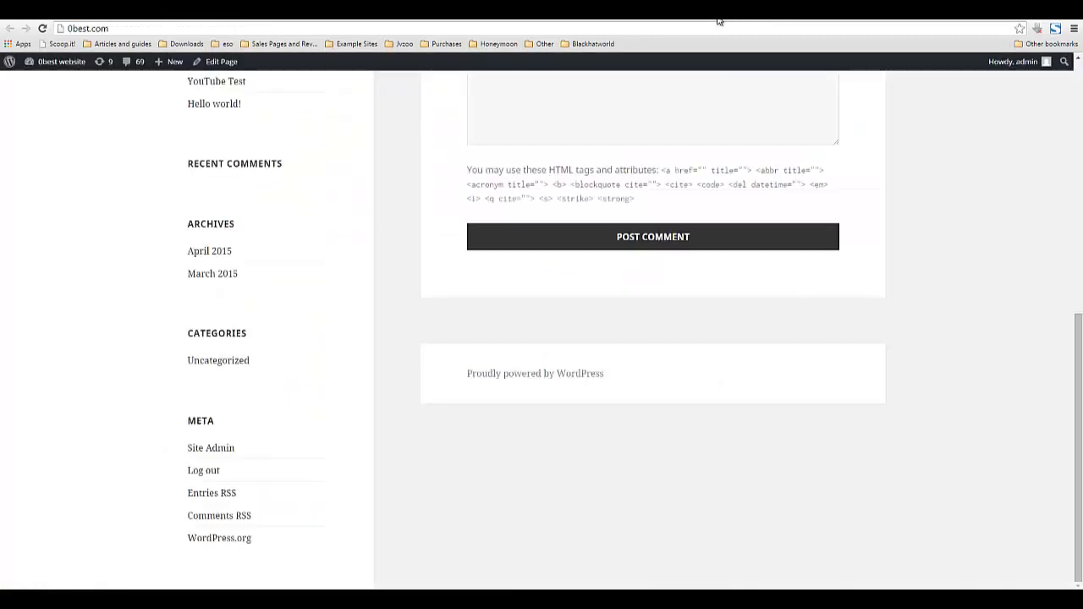
- Switch to the 0best.com site in the browser and open its post categories page in the WordPress admin
{"action": "left_click", "coordinate": [708, 27]}
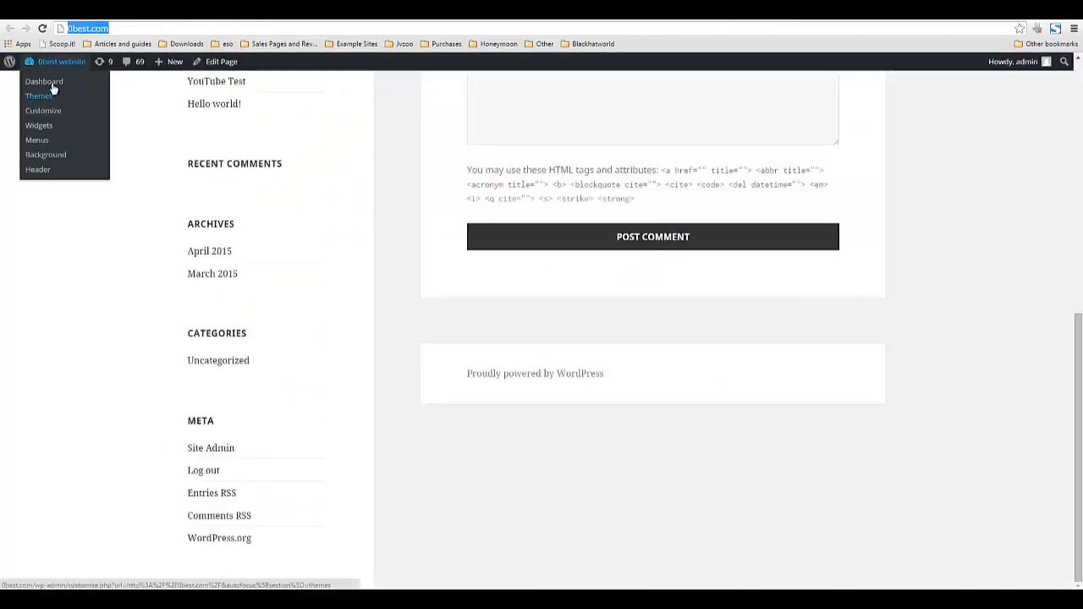
{"action": "left_click", "coordinate": [51, 81]}
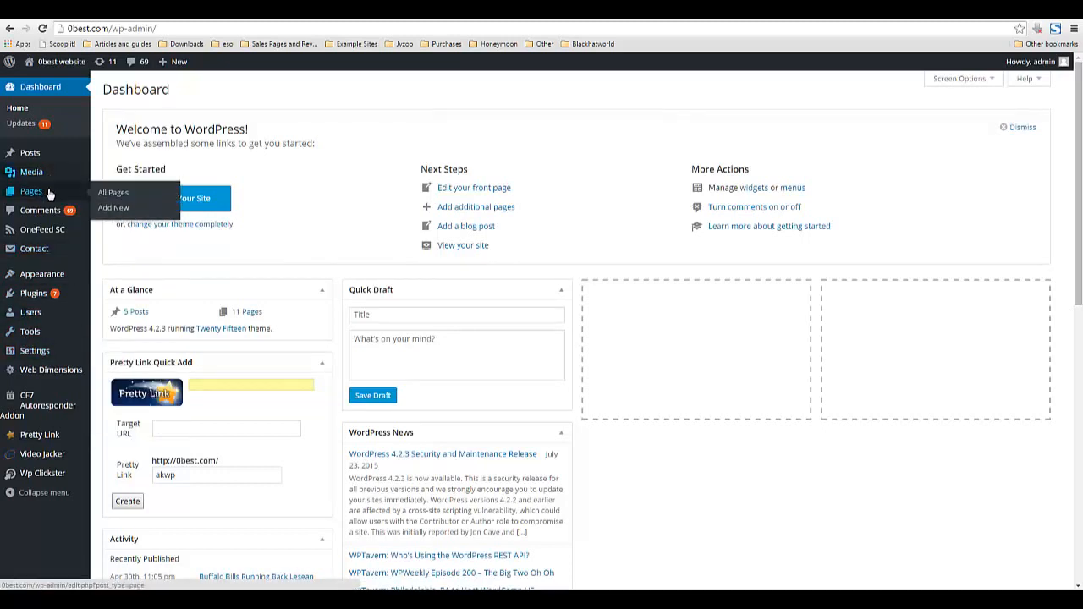
{"action": "mouse_move", "coordinate": [43, 157]}
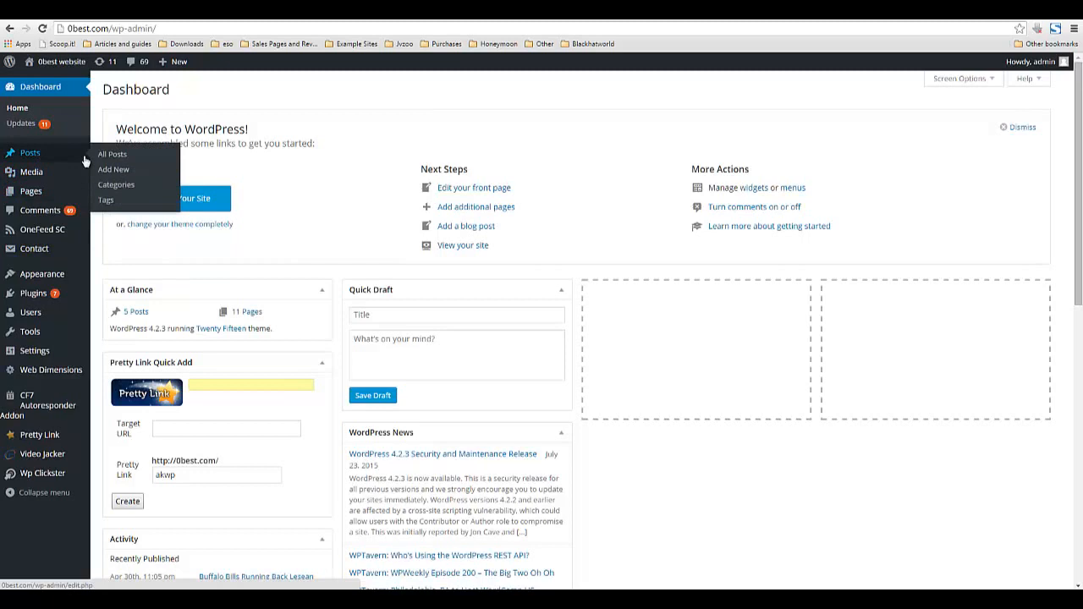
{"action": "left_click", "coordinate": [128, 190]}
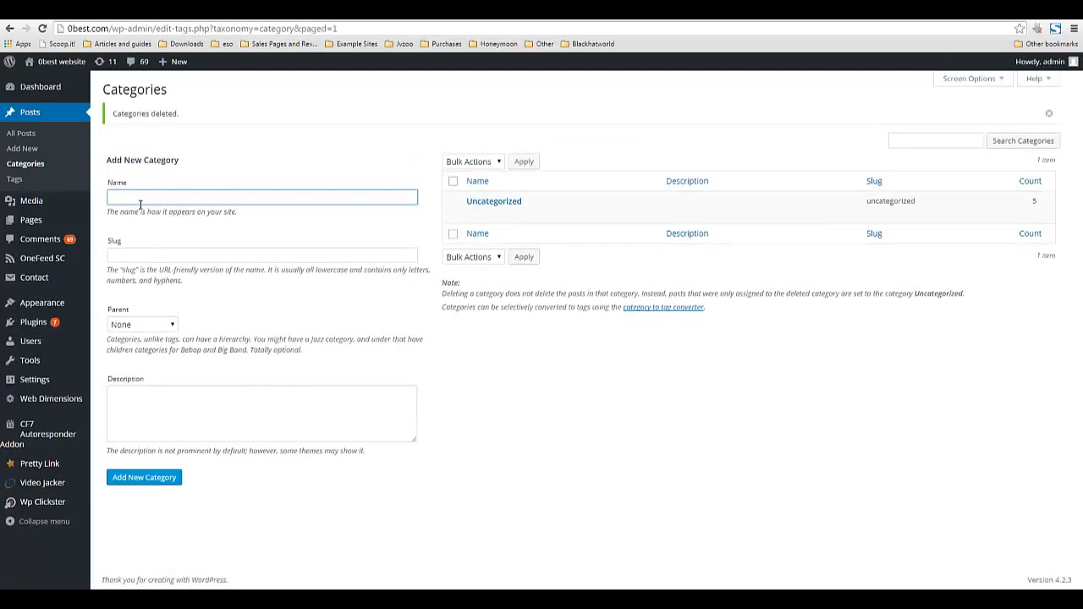
- Add a post category named "Apps" with the slug "apps" and no parent
{"action": "type", "text": "pps"}
{"action": "key", "text": "Tab"}
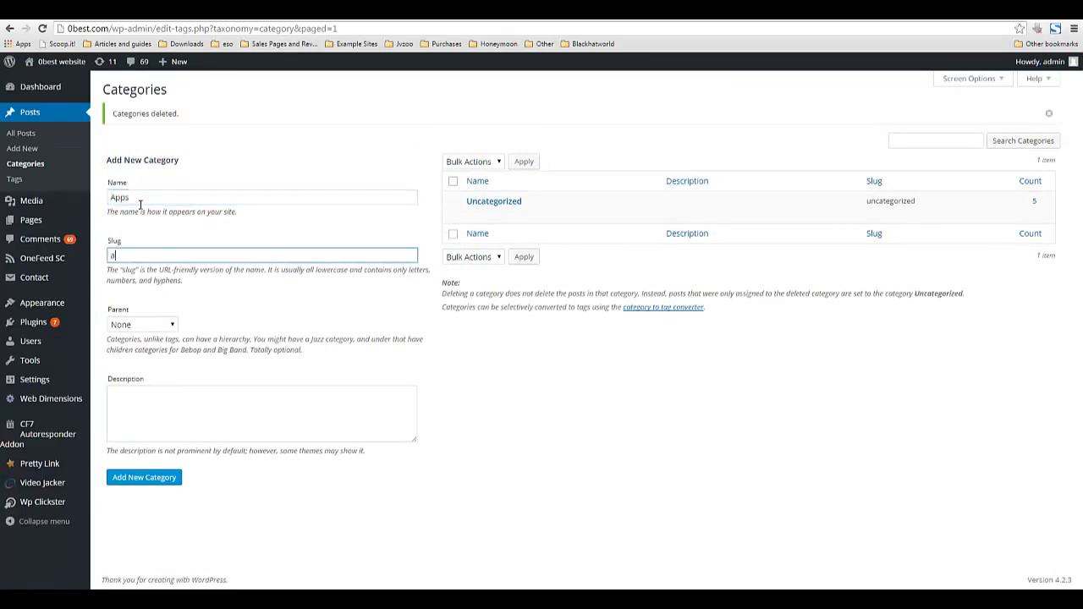
{"action": "key", "text": "Tab"}
{"action": "key", "text": "Tab"}
{"action": "key", "text": "Tab"}
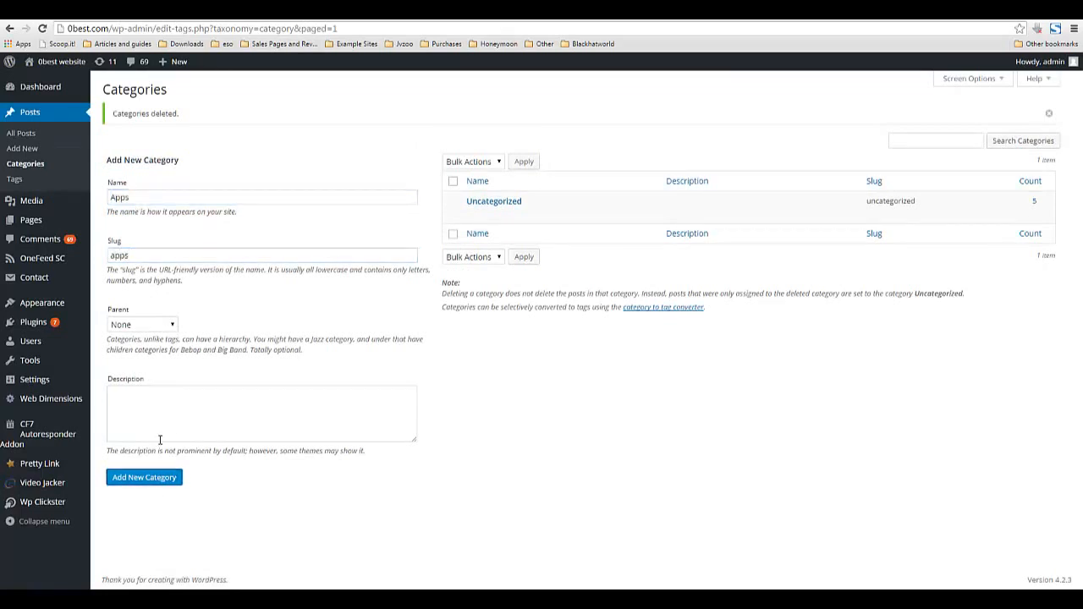
{"action": "key", "text": "Return"}
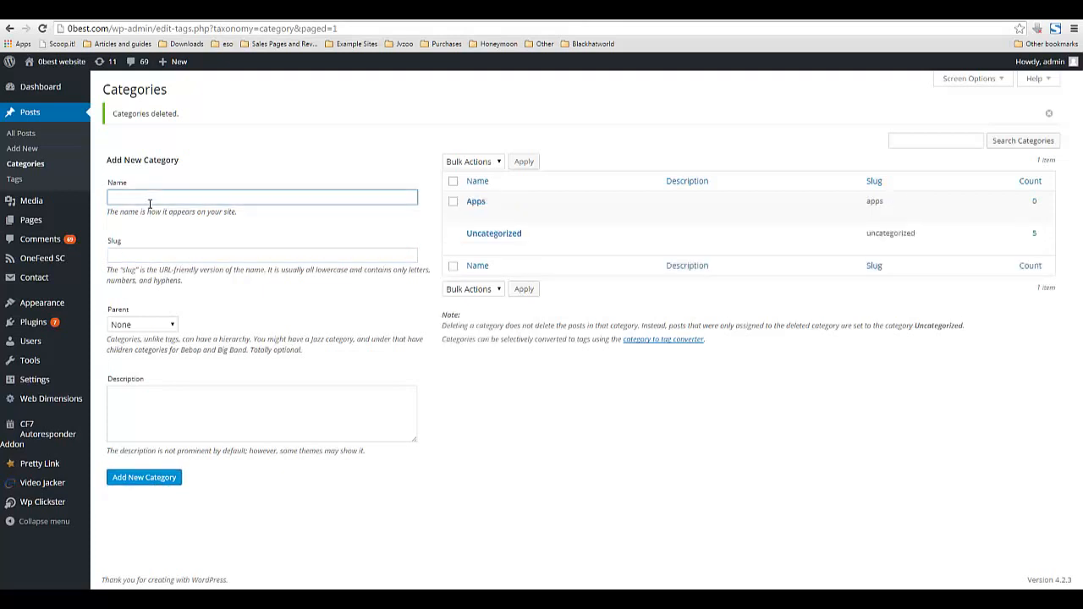
- Add a post category named "Wordpress plugins" with the slug "wp-plugins"
{"action": "type", "text": "Wordpress plugins"}
{"action": "key", "text": "Tab"}
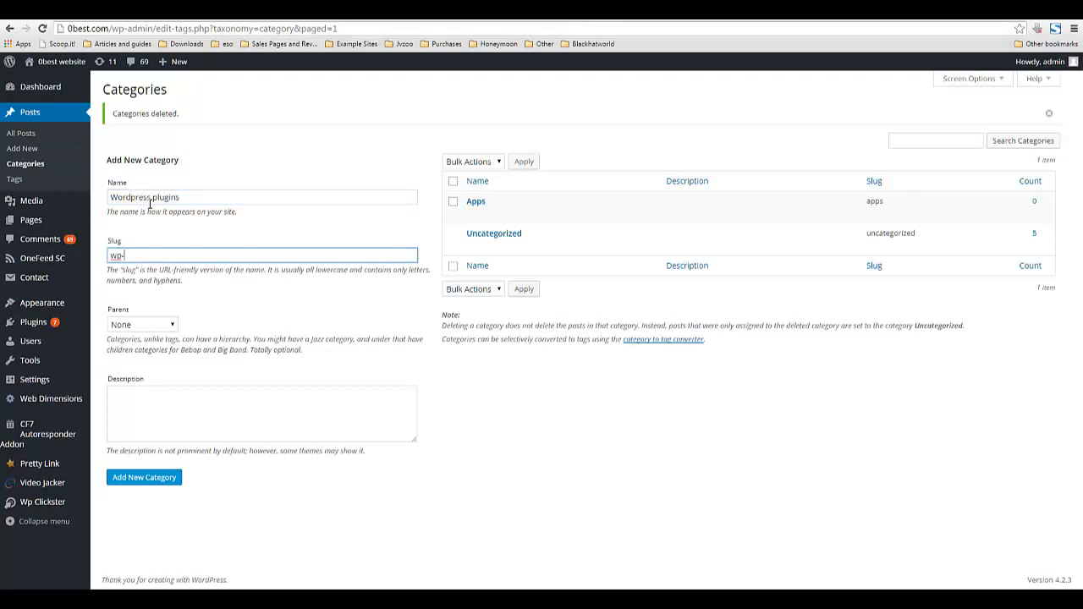
{"action": "left_click", "coordinate": [151, 477]}
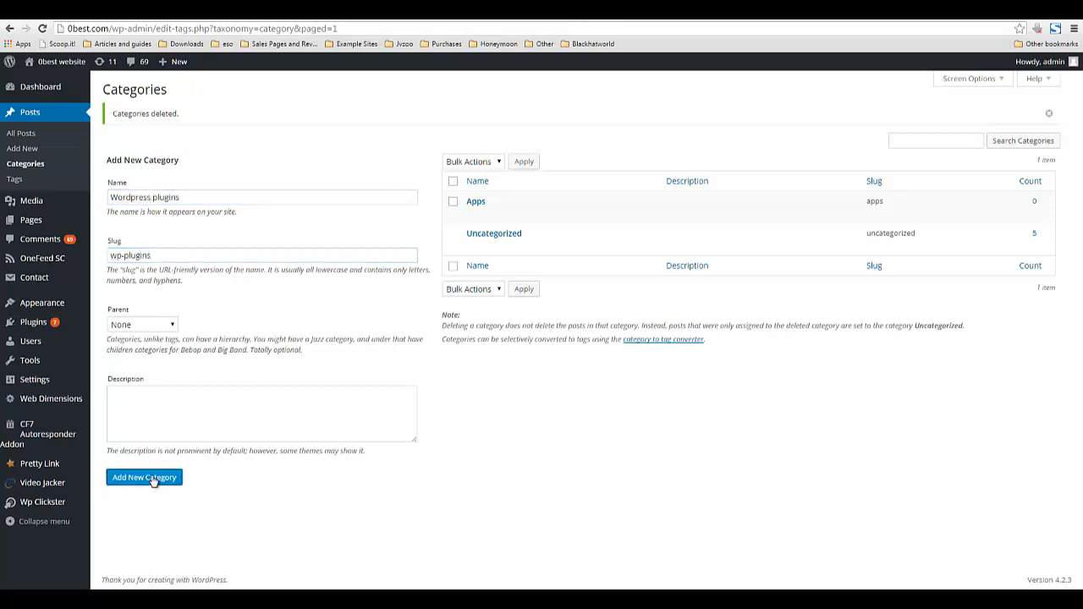
- Add two more post categories, "Wordpress themes" and "Ebooks", leaving their slugs blank
{"action": "left_click", "coordinate": [192, 197]}
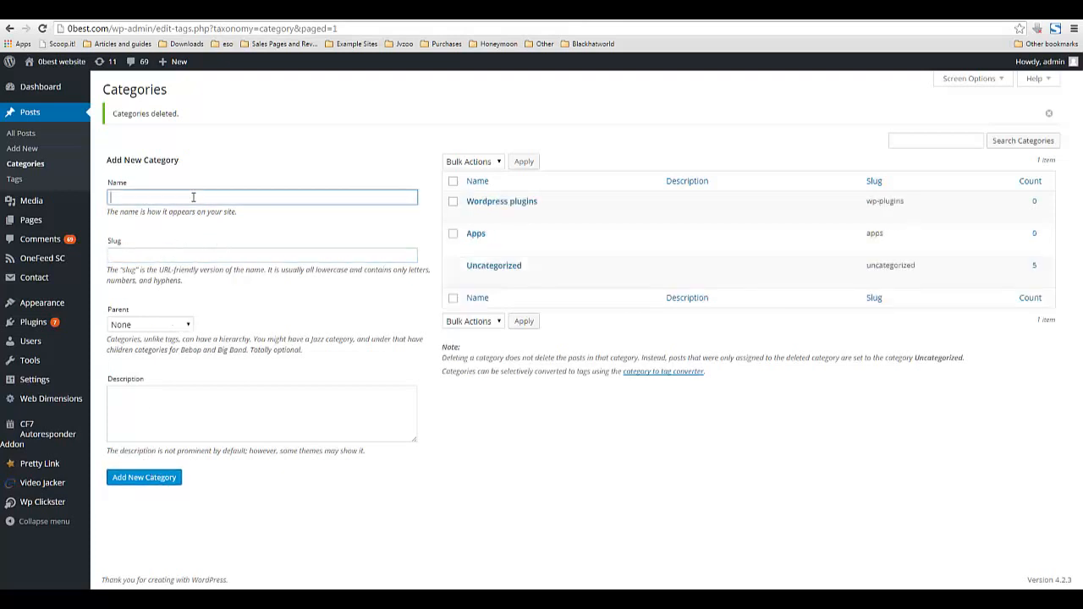
{"action": "type", "text": "Wordpress themes"}
{"action": "left_click", "coordinate": [148, 481]}
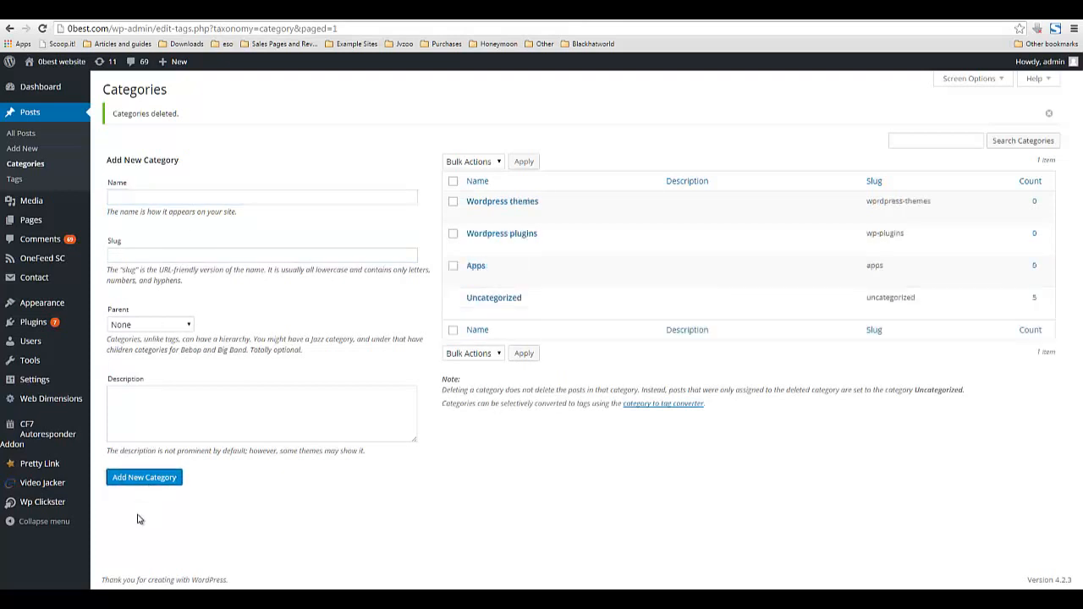
{"action": "left_click", "coordinate": [214, 198]}
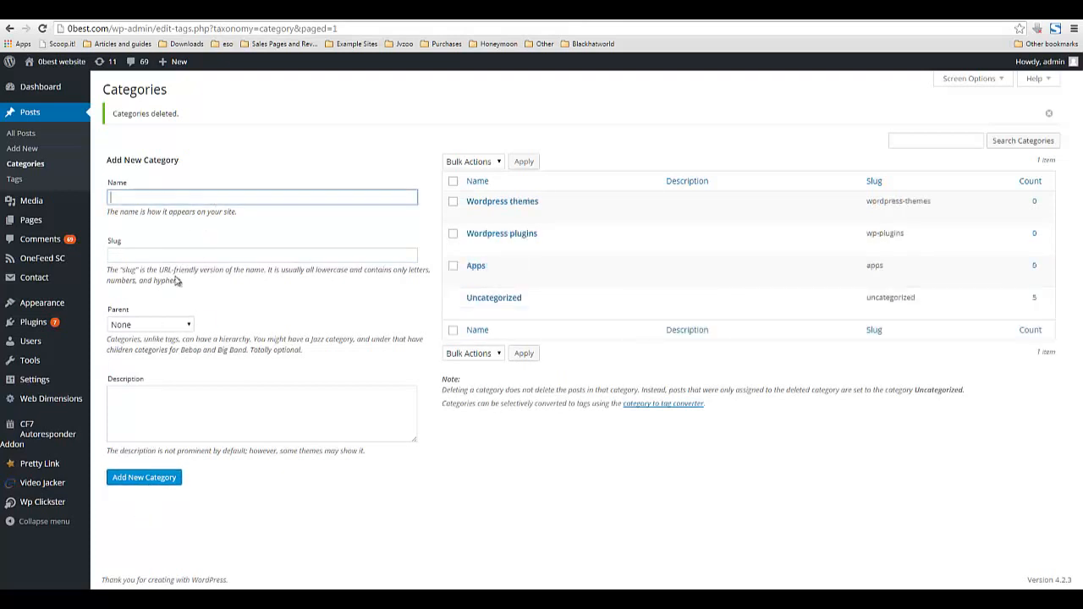
{"action": "type", "text": "Ebooks"}
{"action": "left_click", "coordinate": [152, 480]}
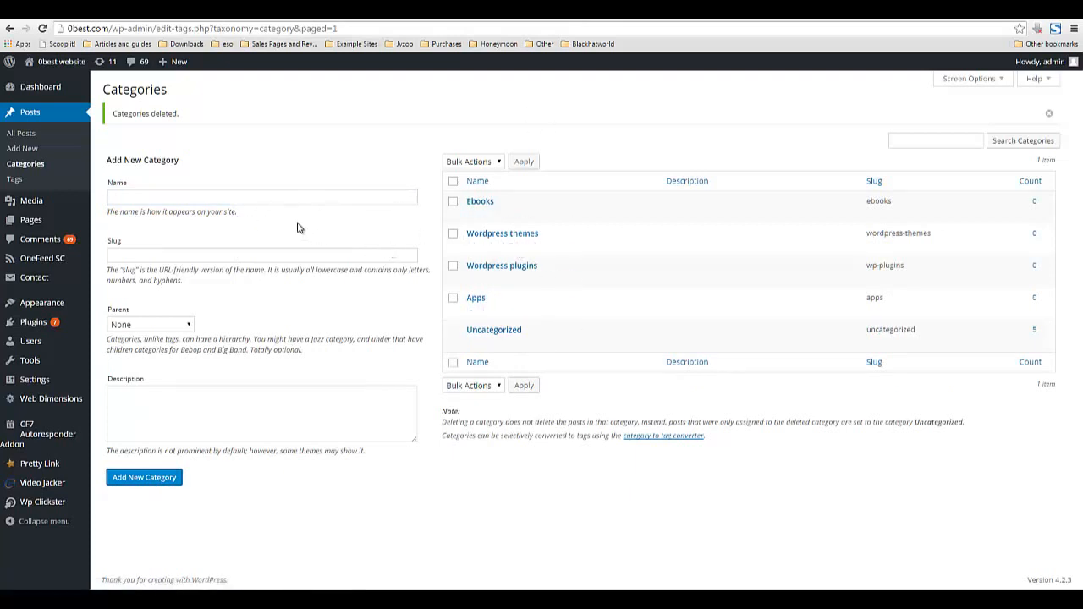
- Add a post category named "Courses" without entering a slug
{"action": "left_click", "coordinate": [278, 195]}
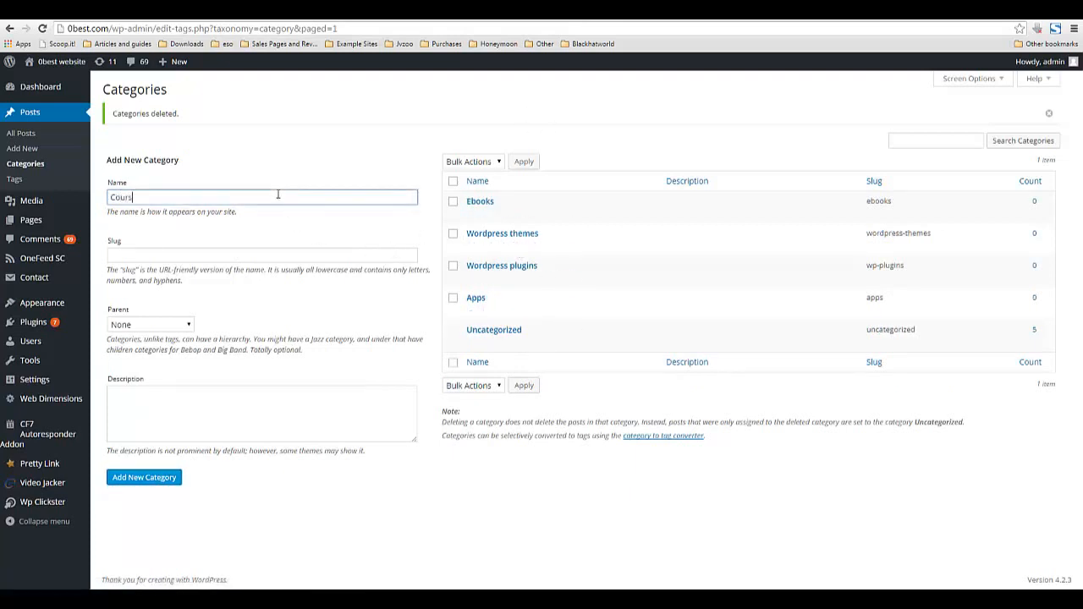
{"action": "key", "text": "Tab"}
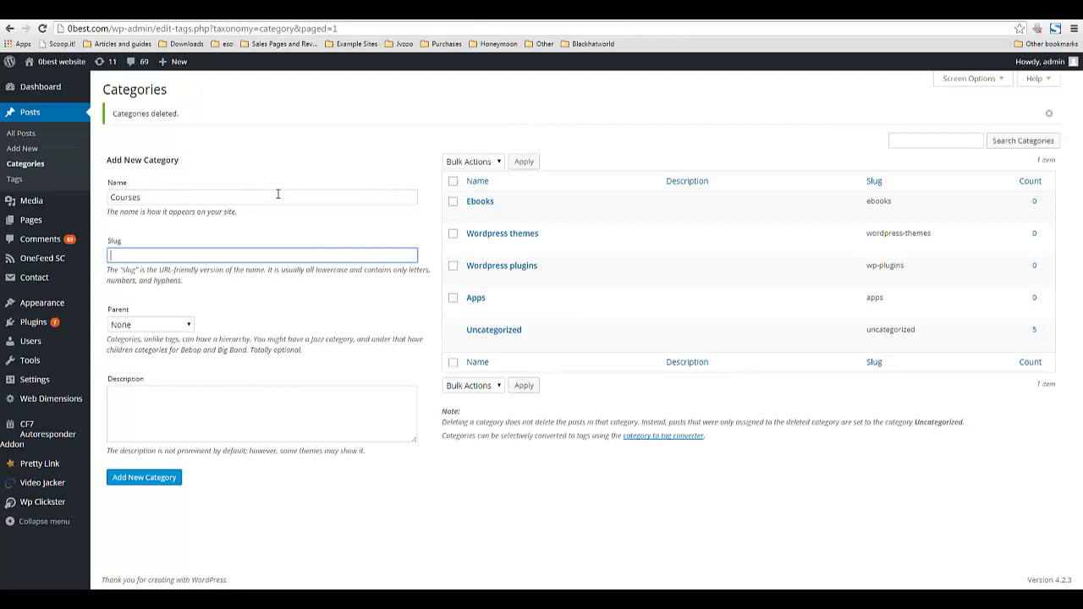
{"action": "left_click", "coordinate": [129, 480]}
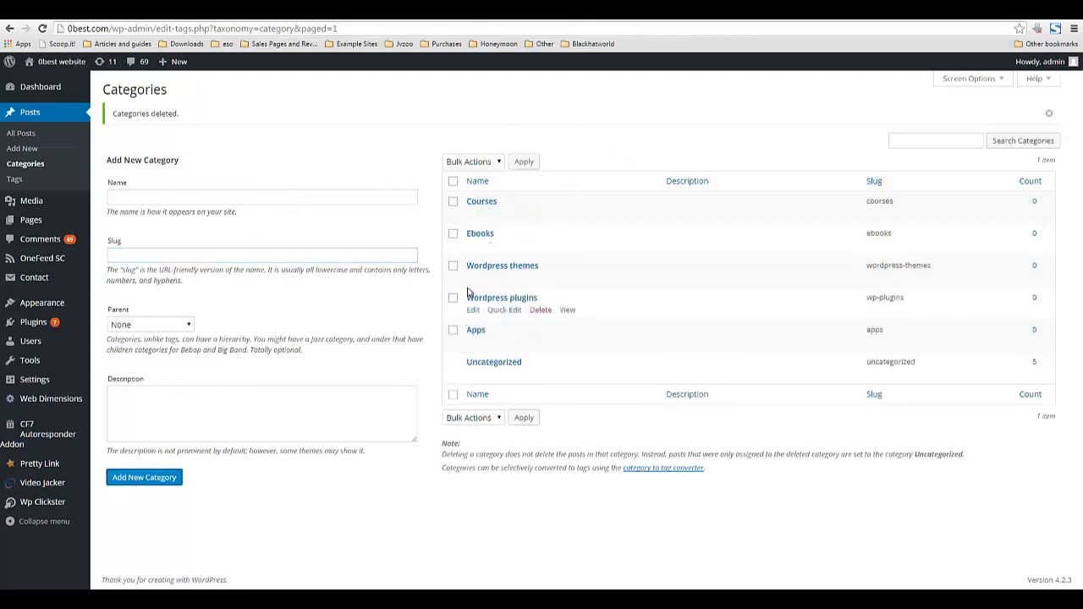
- Switch to ICC Keyworkz and refresh the blog properties to load the new WordPress categories
{"action": "left_click", "coordinate": [392, 599]}
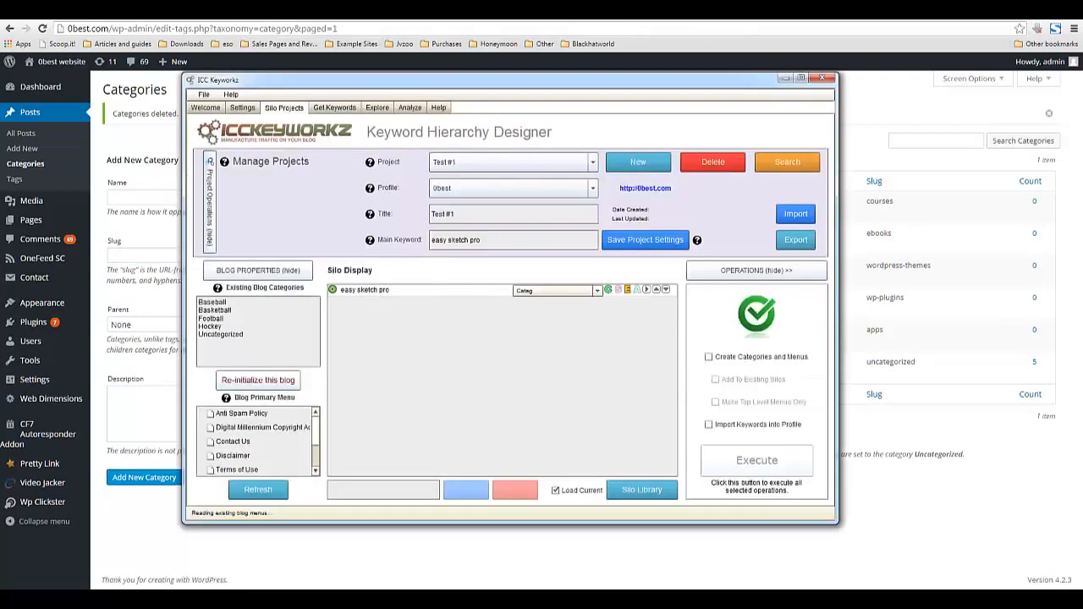
{"action": "left_click", "coordinate": [261, 491]}
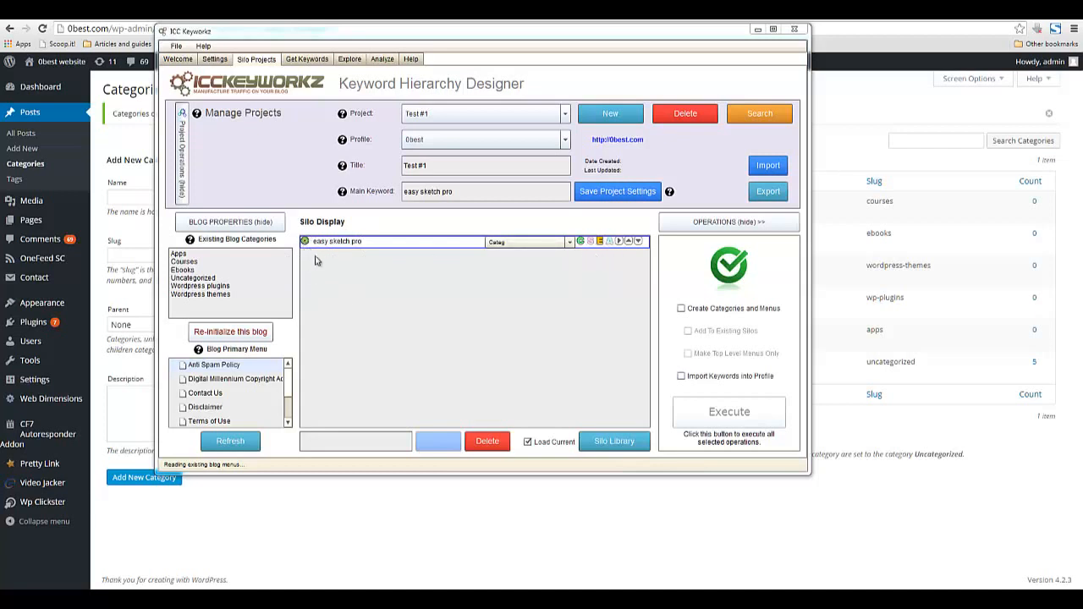
{"action": "left_click", "coordinate": [456, 37]}
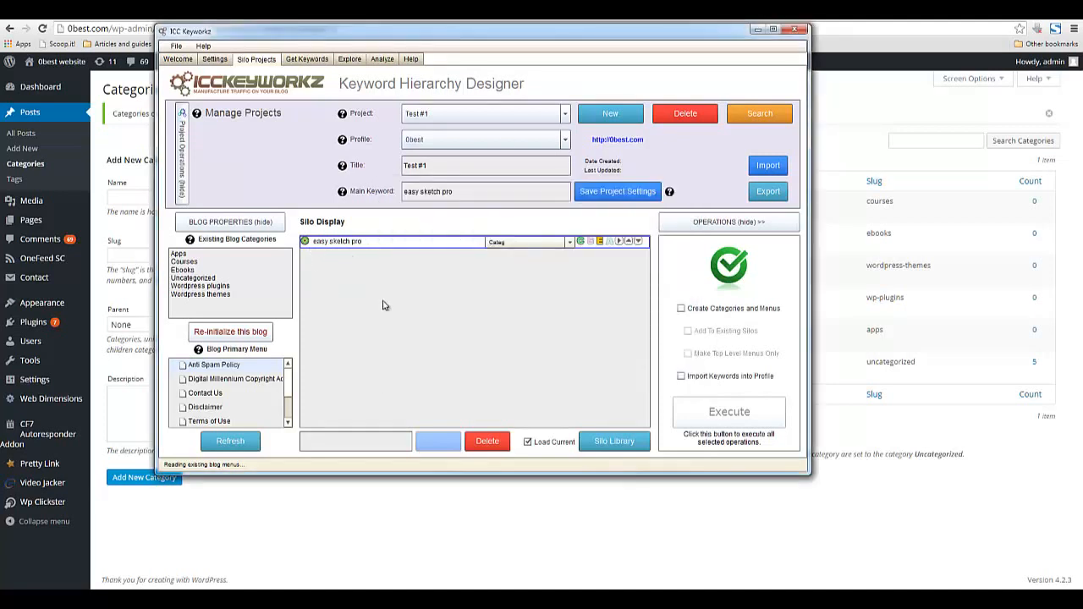
- View the content editor for the easy sketch pro keyword, cancel it, and briefly hide and restore the operations options
{"action": "left_click", "coordinate": [580, 242]}
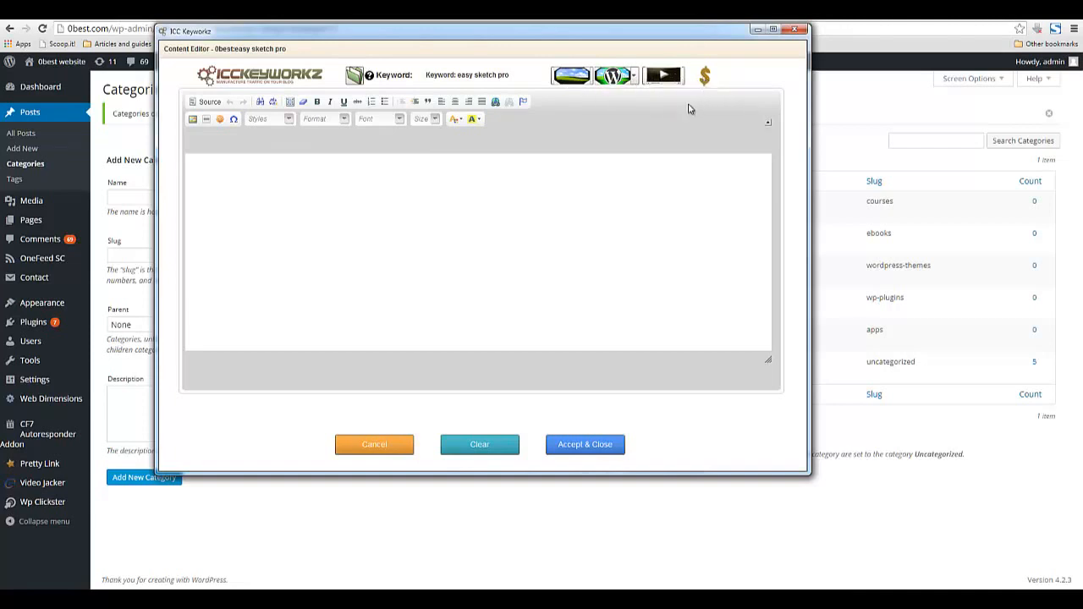
{"action": "left_click", "coordinate": [303, 209]}
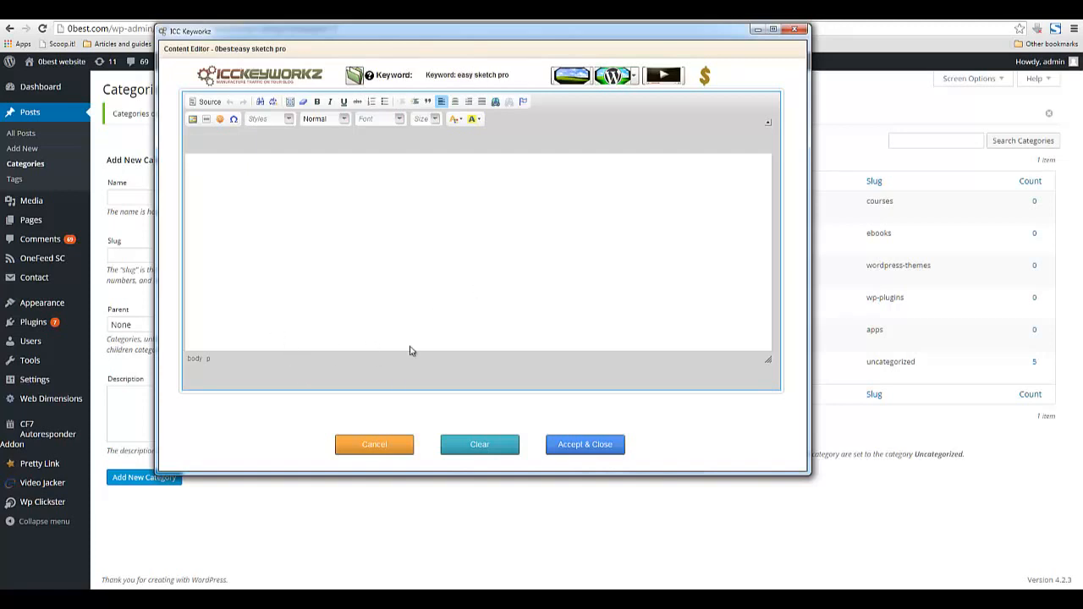
{"action": "left_click", "coordinate": [378, 448]}
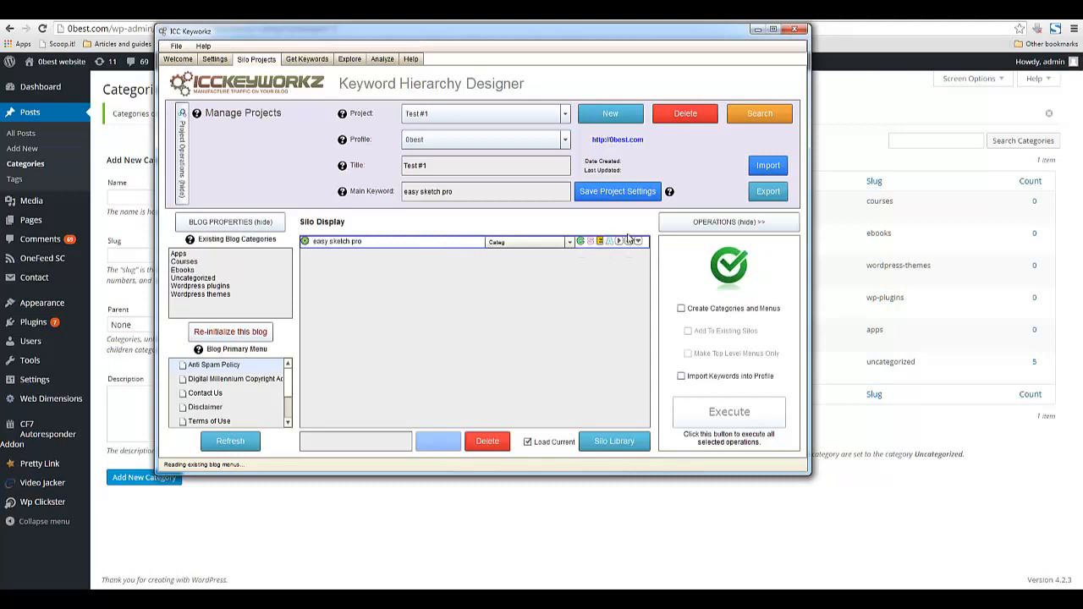
{"action": "left_click", "coordinate": [690, 222]}
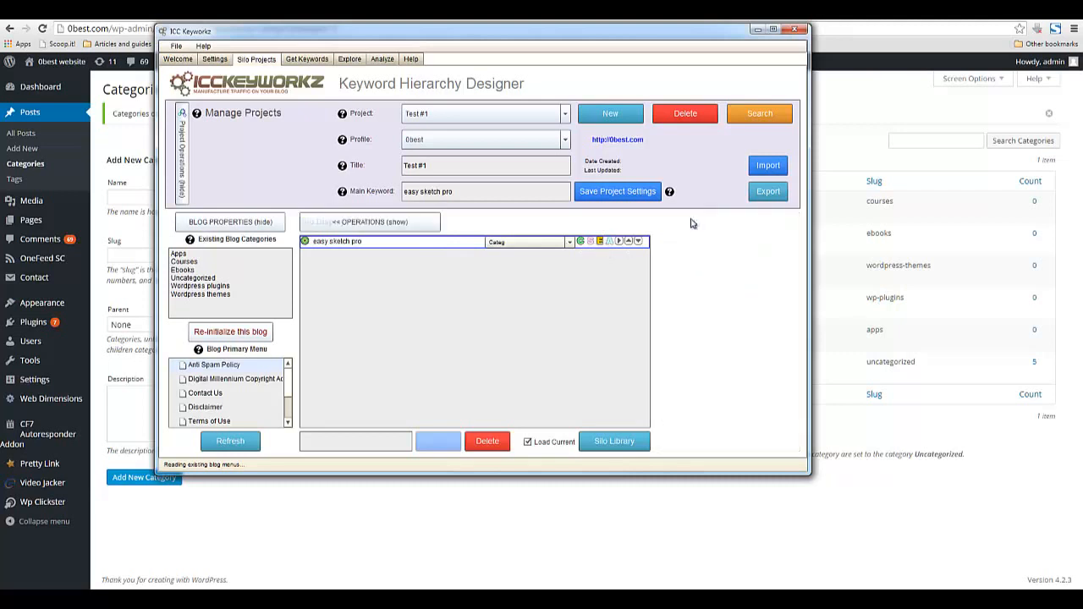
{"action": "left_click", "coordinate": [393, 222]}
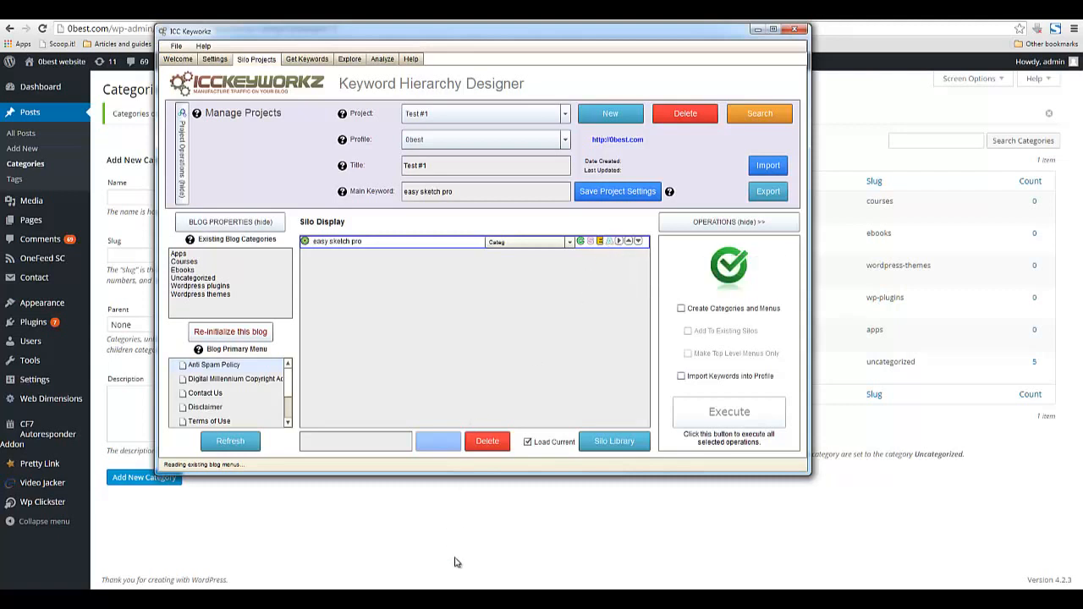
- Explore keyword ideas using the silo's easy sketch pro keyword as the seed and look through the suggestions
{"action": "mouse_move", "coordinate": [434, 599]}
{"action": "left_click", "coordinate": [434, 539]}
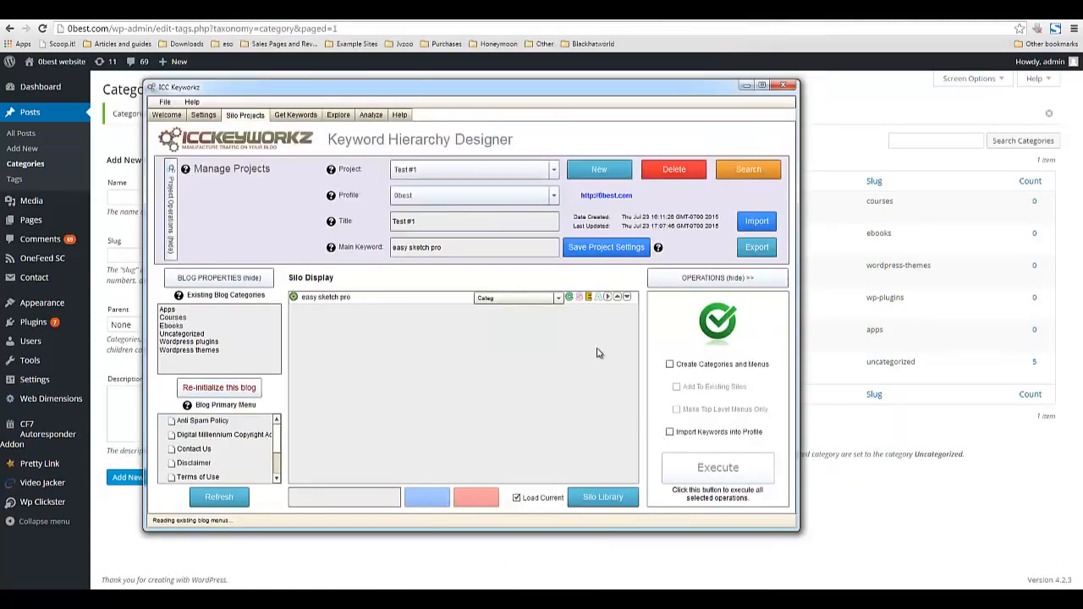
{"action": "left_click", "coordinate": [438, 299]}
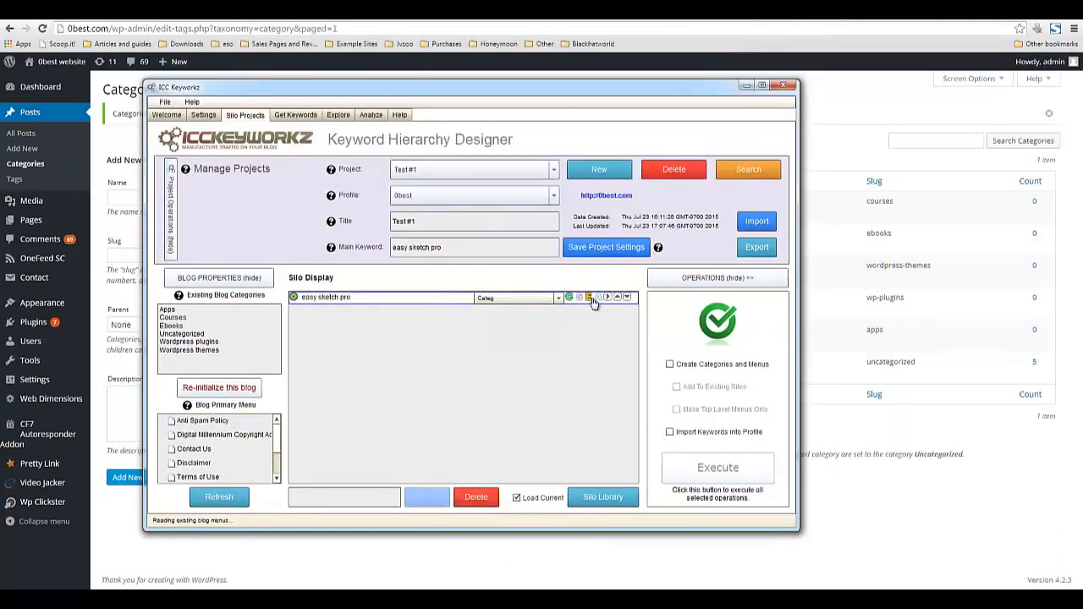
{"action": "left_click", "coordinate": [588, 302]}
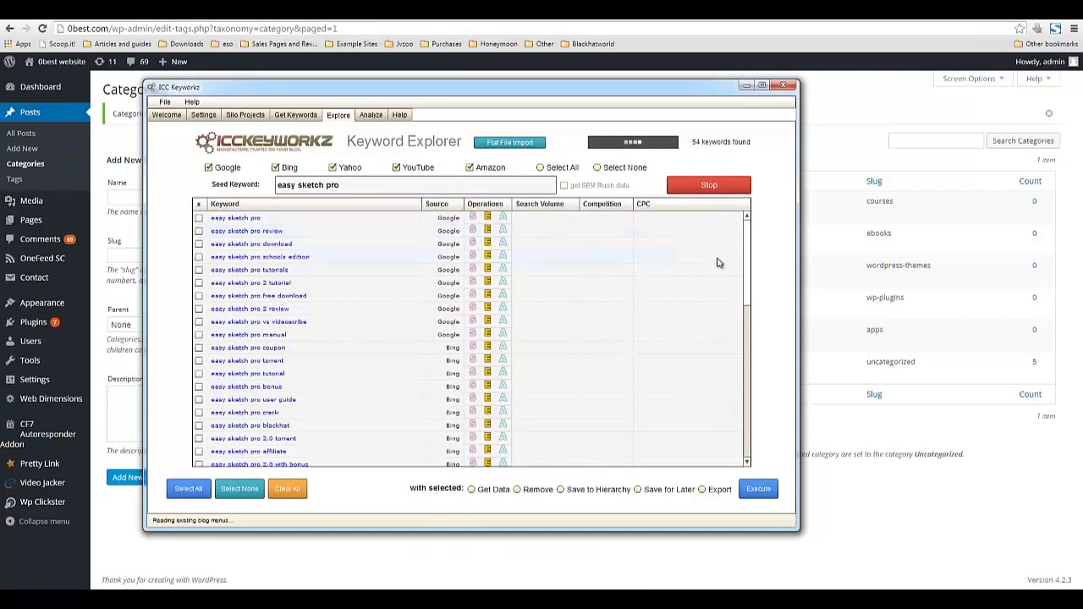
{"action": "left_click_drag", "start_coordinate": [747, 287], "coordinate": [759, 262]}
{"action": "left_click_drag", "start_coordinate": [746, 267], "coordinate": [744, 323]}
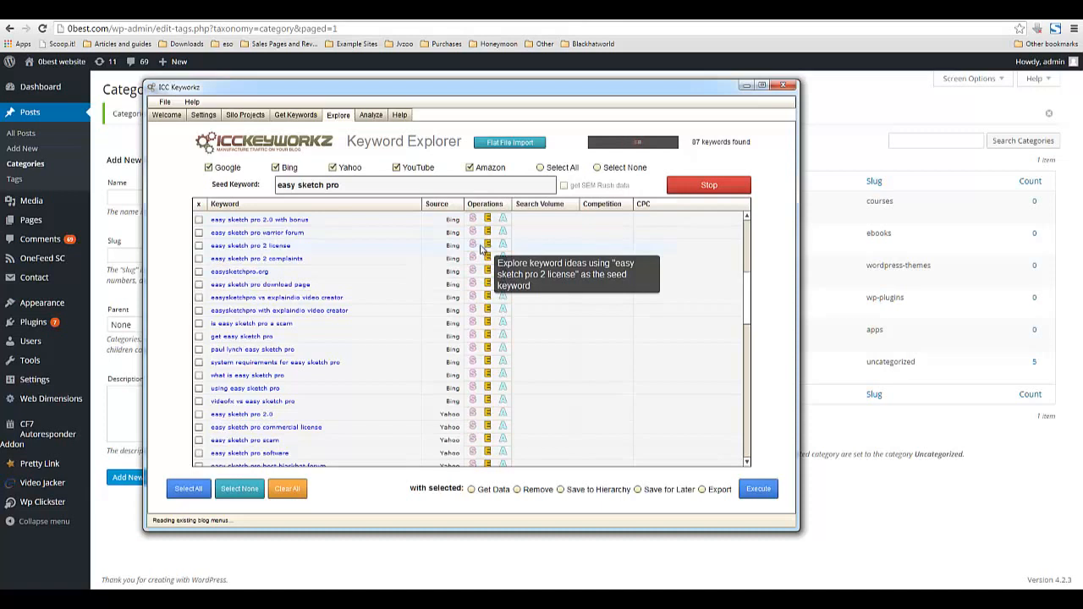
- Examine the keyword suggestions gathered for easy sketch pro from the different search sources, down to the end of the list
{"action": "scroll", "coordinate": [305, 391], "scroll_direction": "down", "scroll_amount": 3}
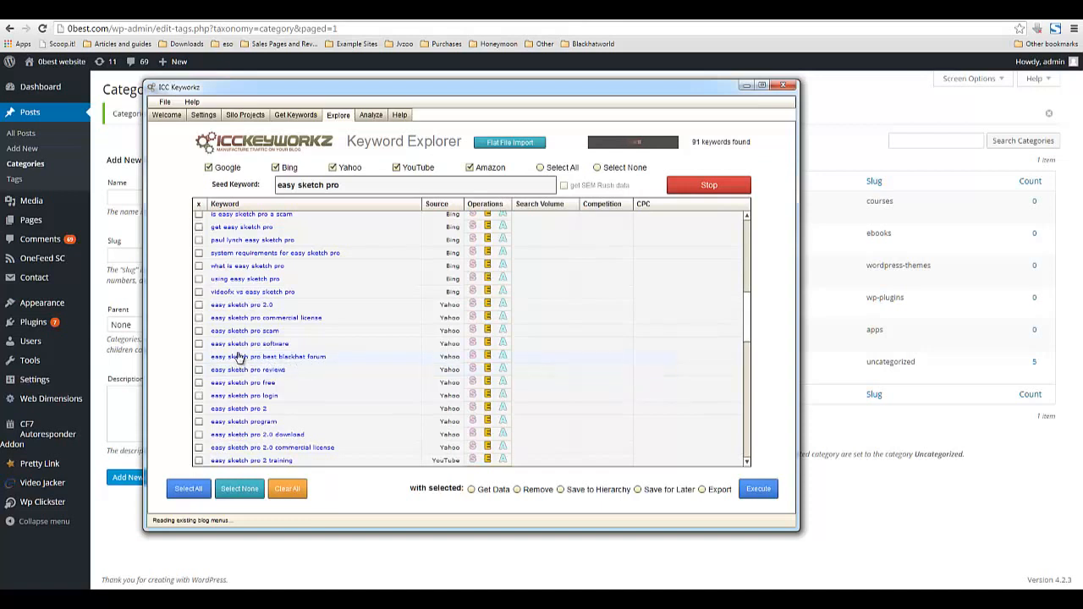
{"action": "scroll", "coordinate": [239, 358], "scroll_direction": "down", "scroll_amount": 1}
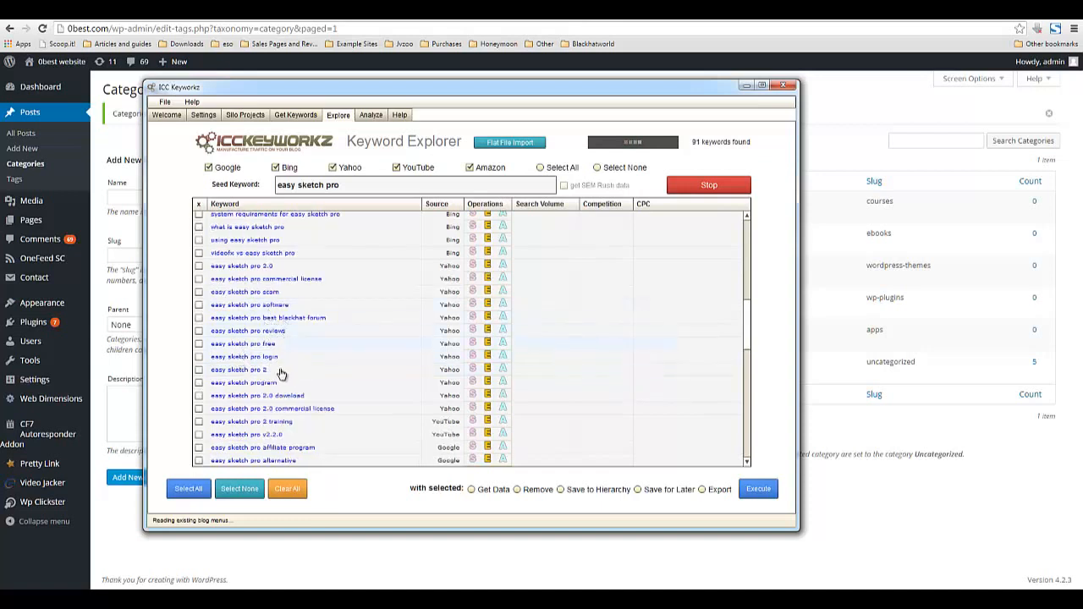
{"action": "scroll", "coordinate": [280, 374], "scroll_direction": "down", "scroll_amount": 1}
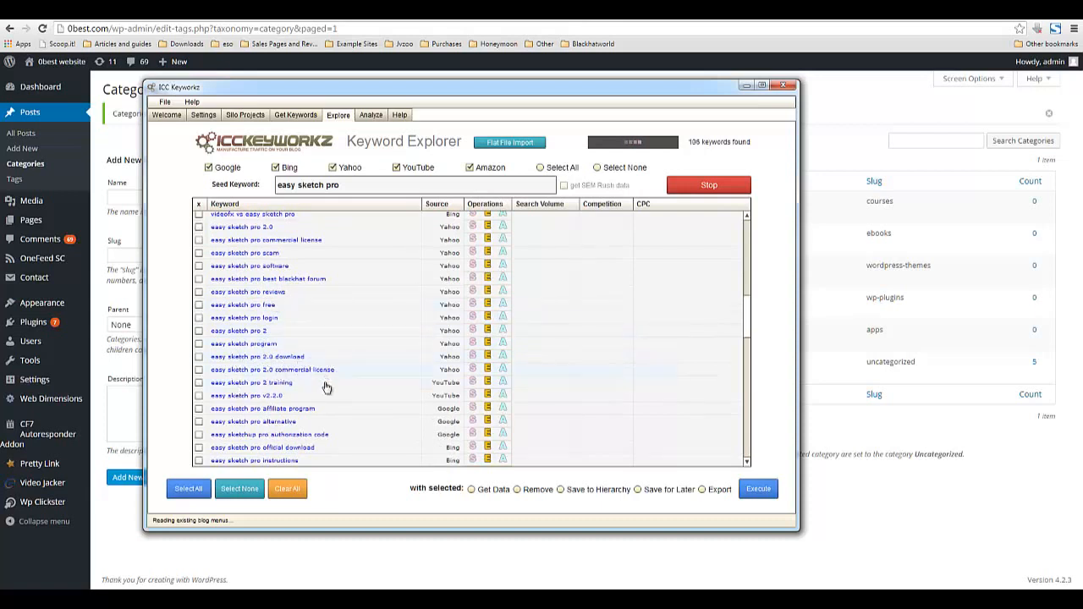
{"action": "scroll", "coordinate": [287, 411], "scroll_direction": "down", "scroll_amount": 1}
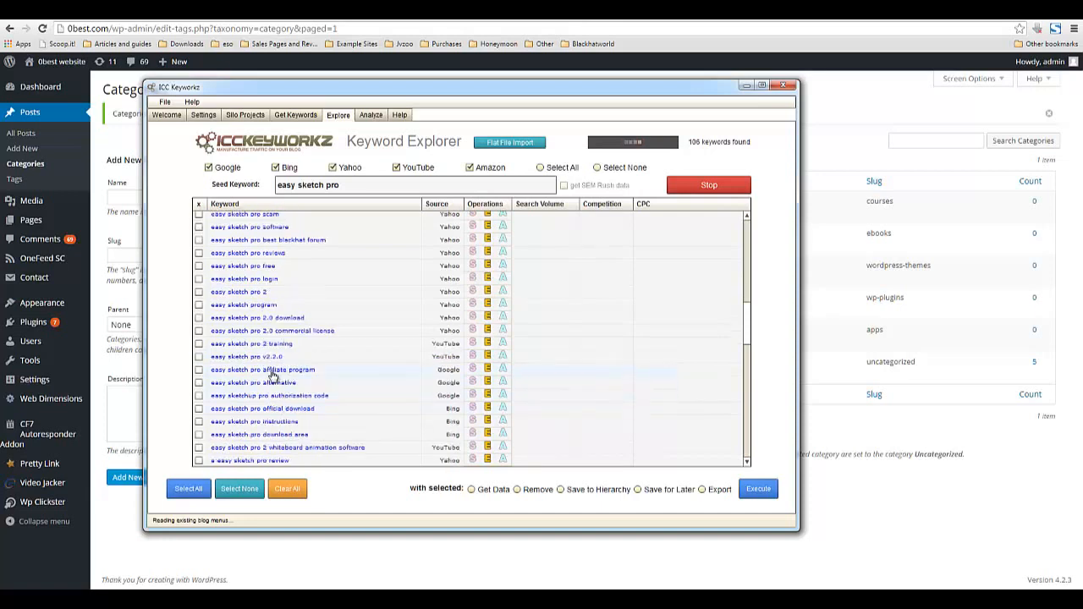
{"action": "scroll", "coordinate": [345, 385], "scroll_direction": "down", "scroll_amount": 2}
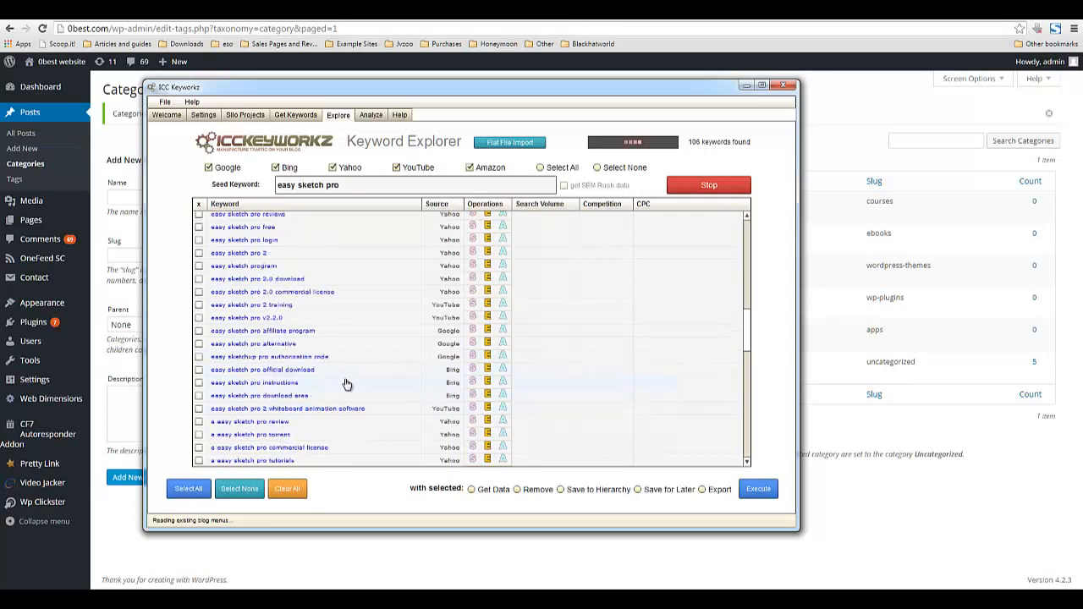
{"action": "scroll", "coordinate": [345, 386], "scroll_direction": "down", "scroll_amount": 2}
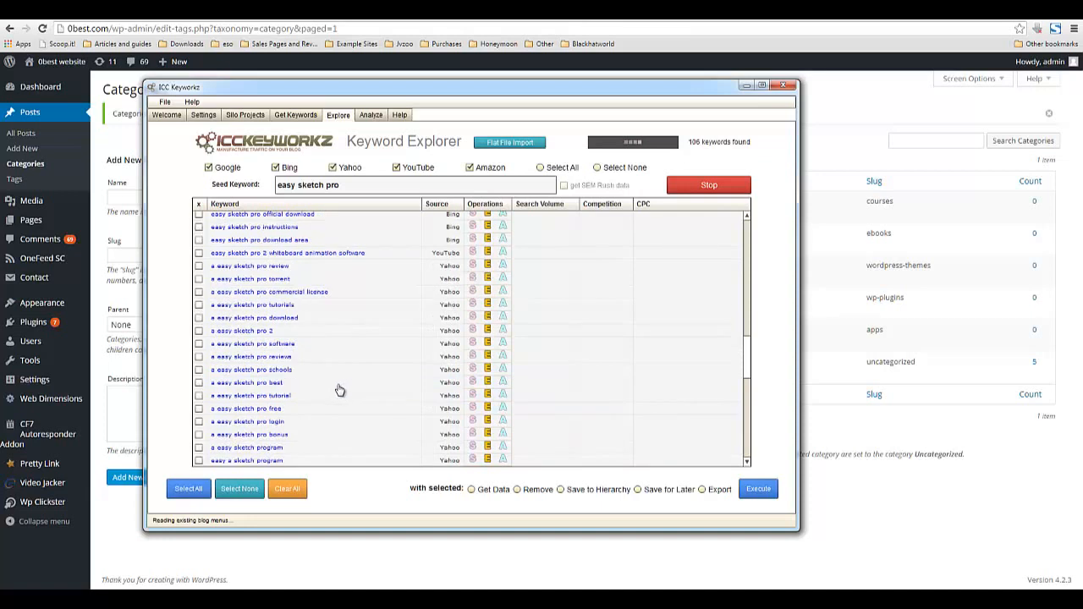
{"action": "scroll", "coordinate": [291, 326], "scroll_direction": "down", "scroll_amount": 2}
{"action": "scroll", "coordinate": [317, 298], "scroll_direction": "down", "scroll_amount": 1}
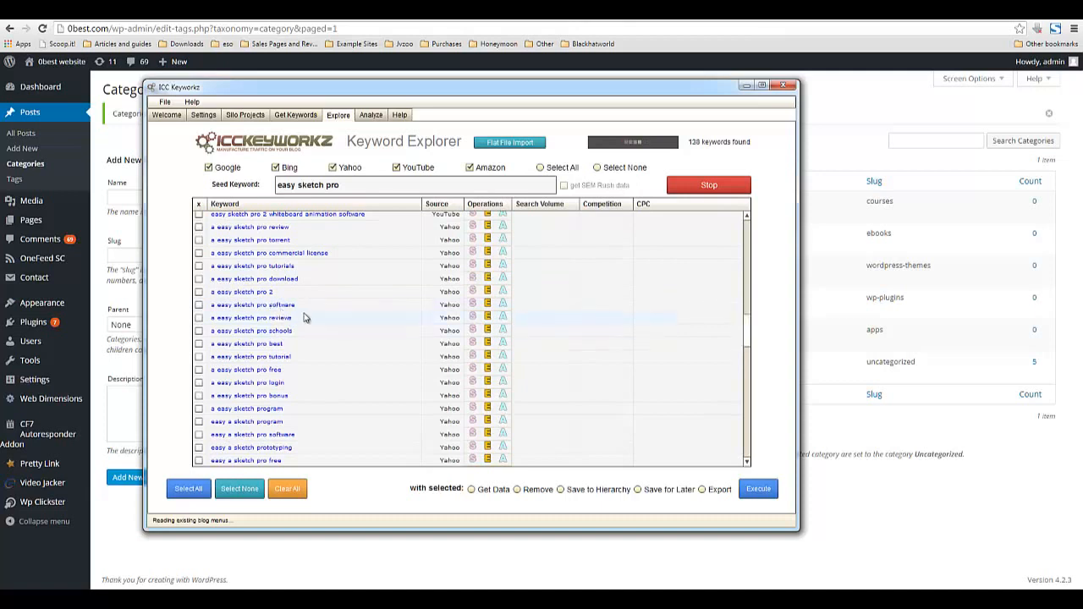
{"action": "scroll", "coordinate": [299, 324], "scroll_direction": "down", "scroll_amount": 1}
{"action": "scroll", "coordinate": [299, 324], "scroll_direction": "down", "scroll_amount": 3}
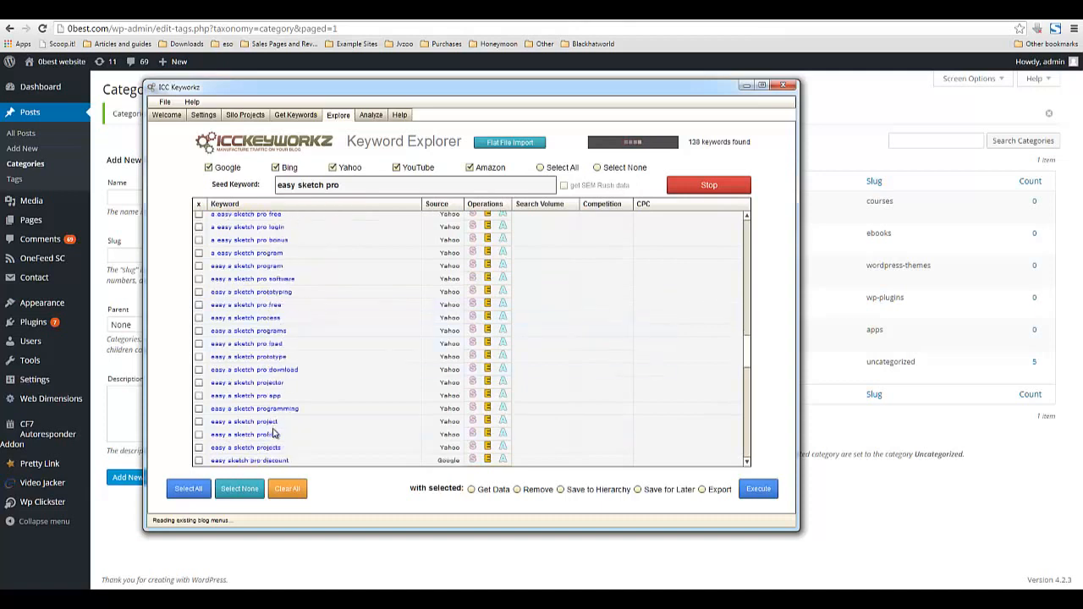
{"action": "left_click_drag", "start_coordinate": [748, 350], "coordinate": [724, 453]}
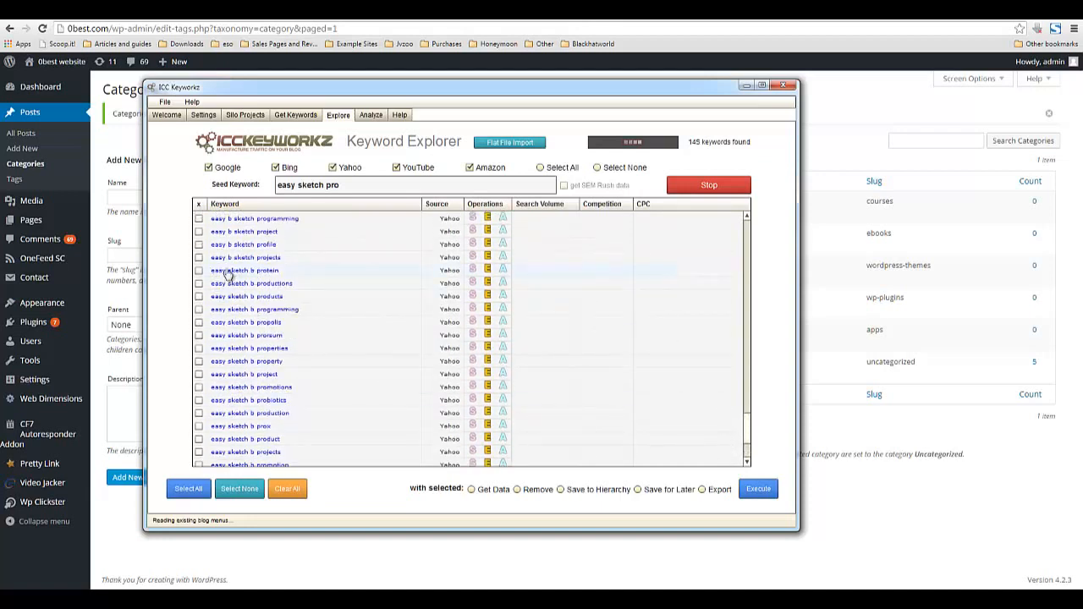
{"action": "scroll", "coordinate": [245, 301], "scroll_direction": "down", "scroll_amount": 3}
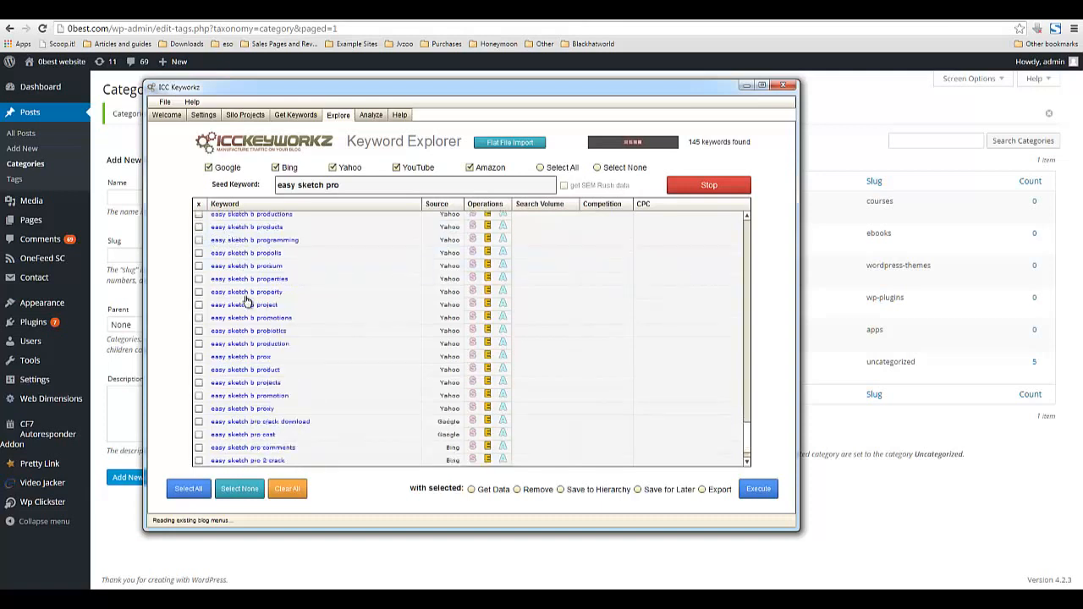
{"action": "scroll", "coordinate": [245, 304], "scroll_direction": "down", "scroll_amount": 5}
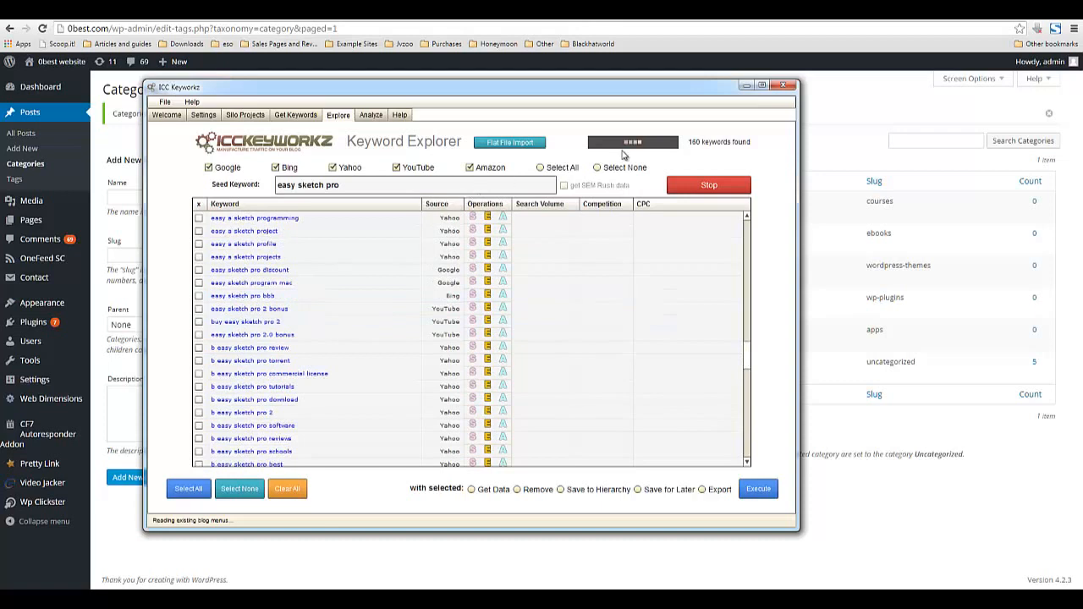
- Stop the exploration and save the easy sketch pro review, tutorials, coupon and bonus keywords to the hierarchy
{"action": "left_click", "coordinate": [700, 188]}
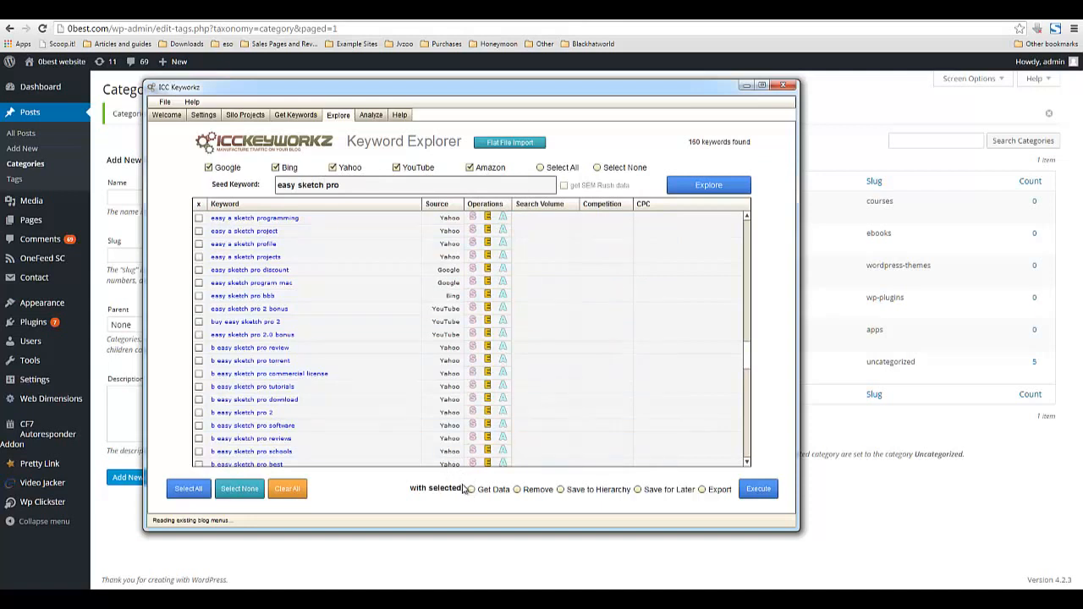
{"action": "mouse_move", "coordinate": [749, 363]}
{"action": "left_mouse_down"}
{"action": "mouse_move", "coordinate": [766, 228]}
{"action": "mouse_move", "coordinate": [754, 218]}
{"action": "left_mouse_up"}
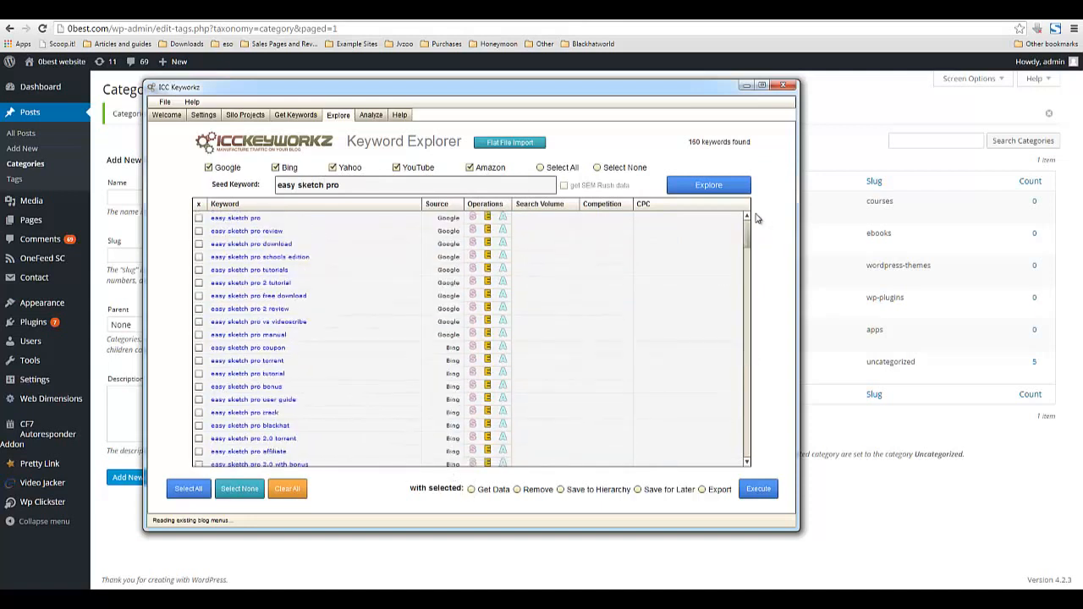
{"action": "left_click", "coordinate": [199, 232]}
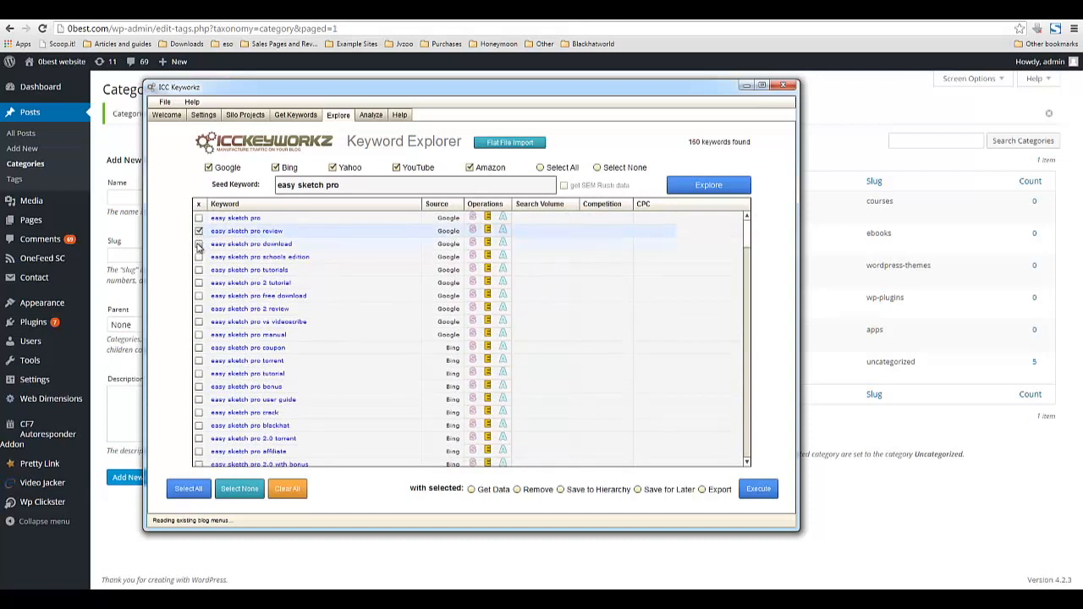
{"action": "left_click", "coordinate": [199, 270]}
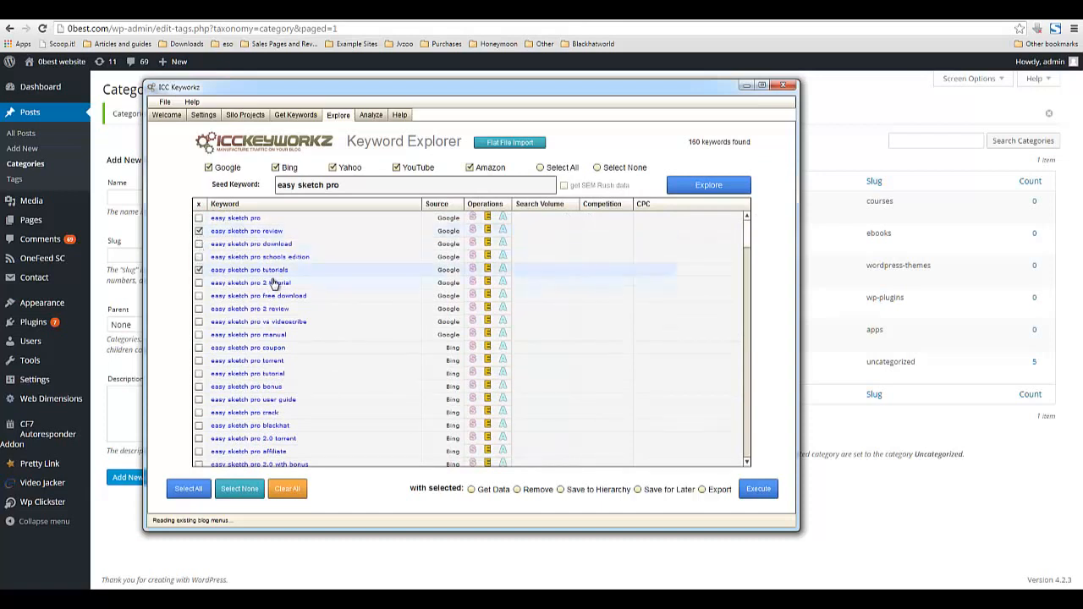
{"action": "left_click", "coordinate": [199, 349]}
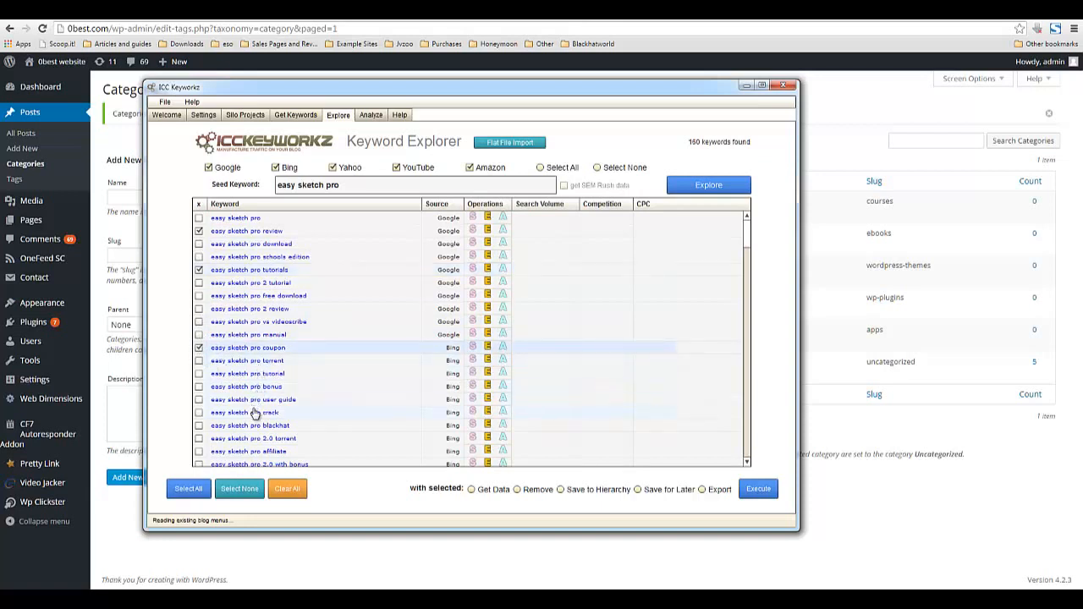
{"action": "left_click", "coordinate": [198, 387]}
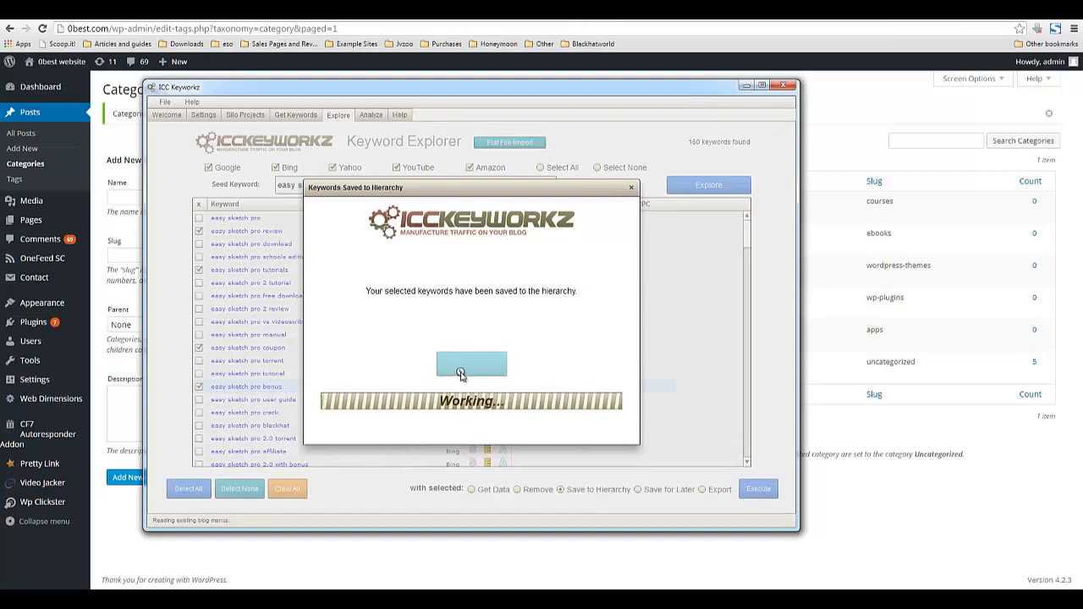
{"action": "left_click", "coordinate": [470, 364]}
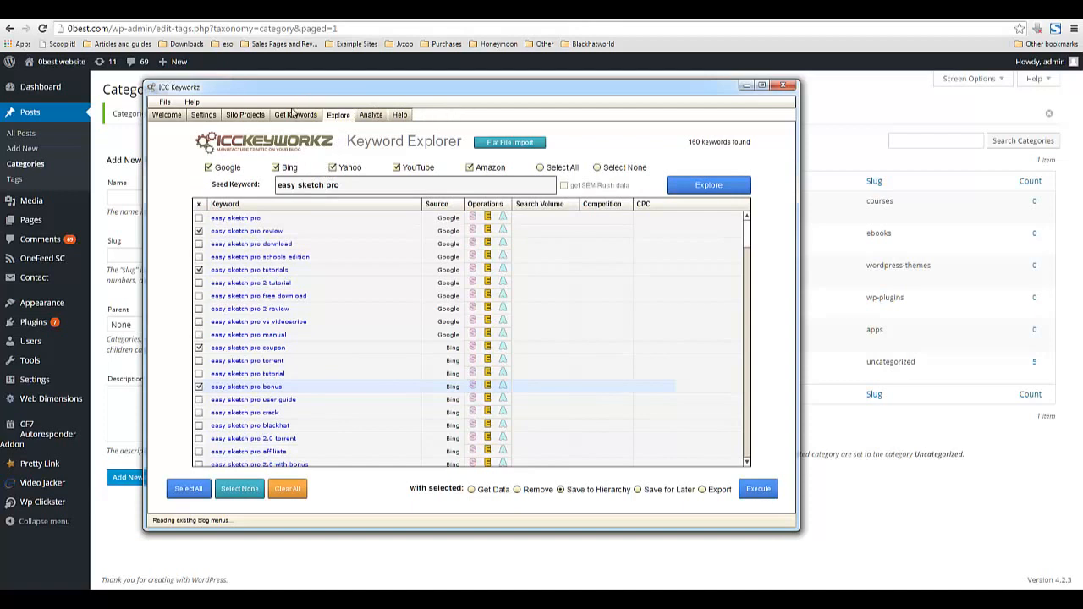
- In the silo project, nest the review, tutorials, coupon and bonus keywords one level under easy sketch pro
{"action": "left_click", "coordinate": [245, 115]}
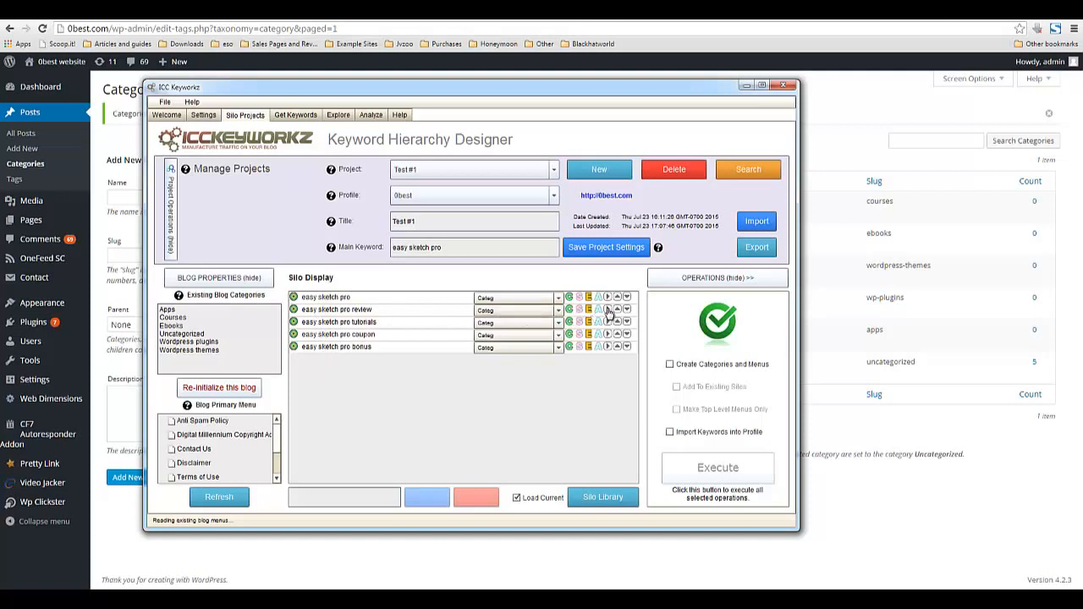
{"action": "left_click", "coordinate": [426, 312]}
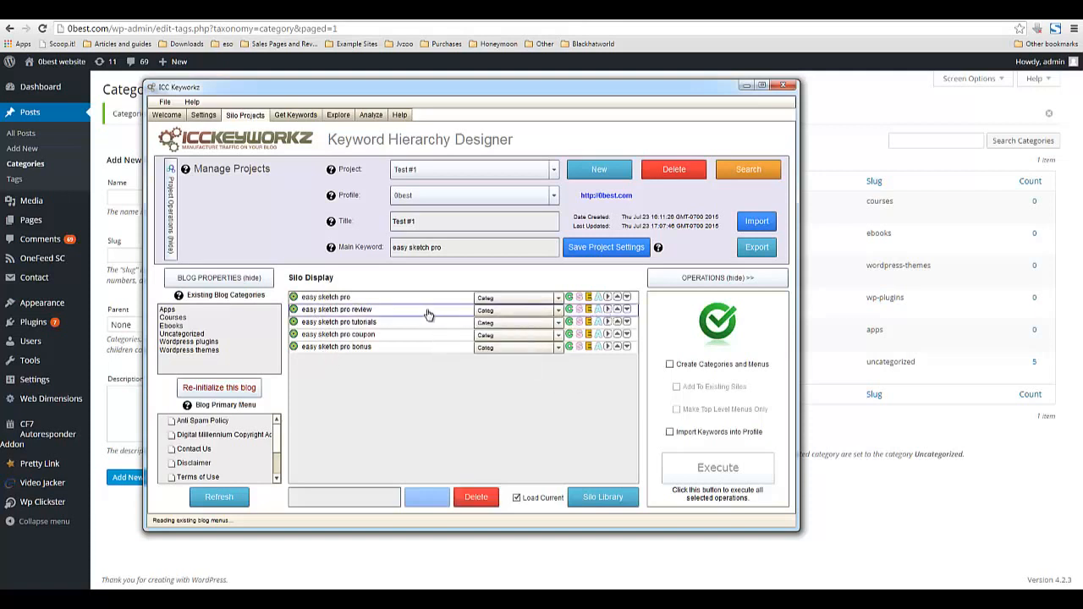
{"action": "left_click", "coordinate": [609, 311]}
{"action": "left_click", "coordinate": [430, 323]}
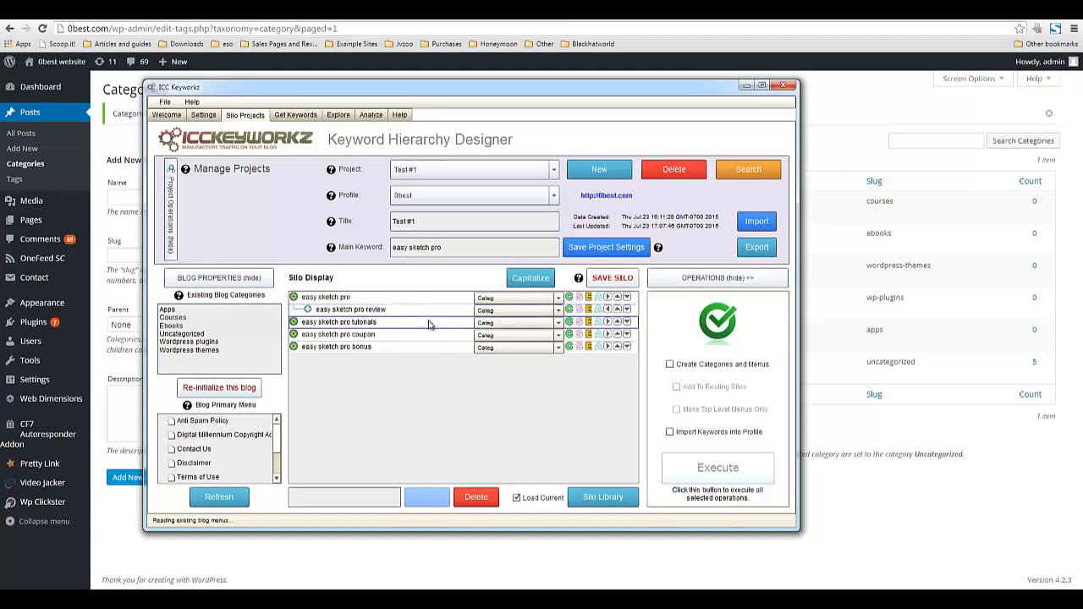
{"action": "left_click", "coordinate": [606, 323]}
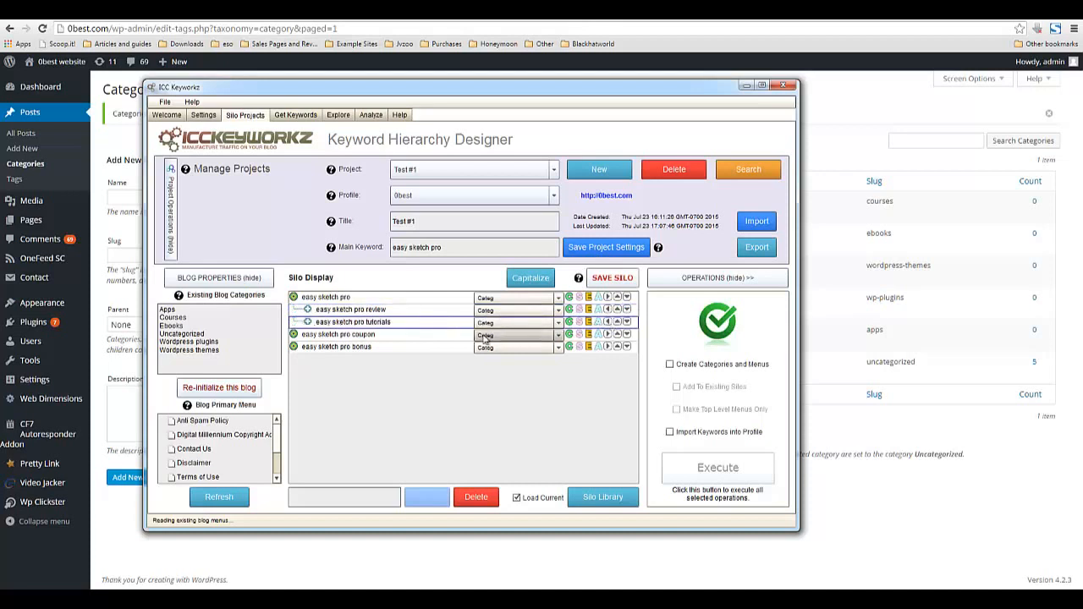
{"action": "left_click", "coordinate": [457, 338]}
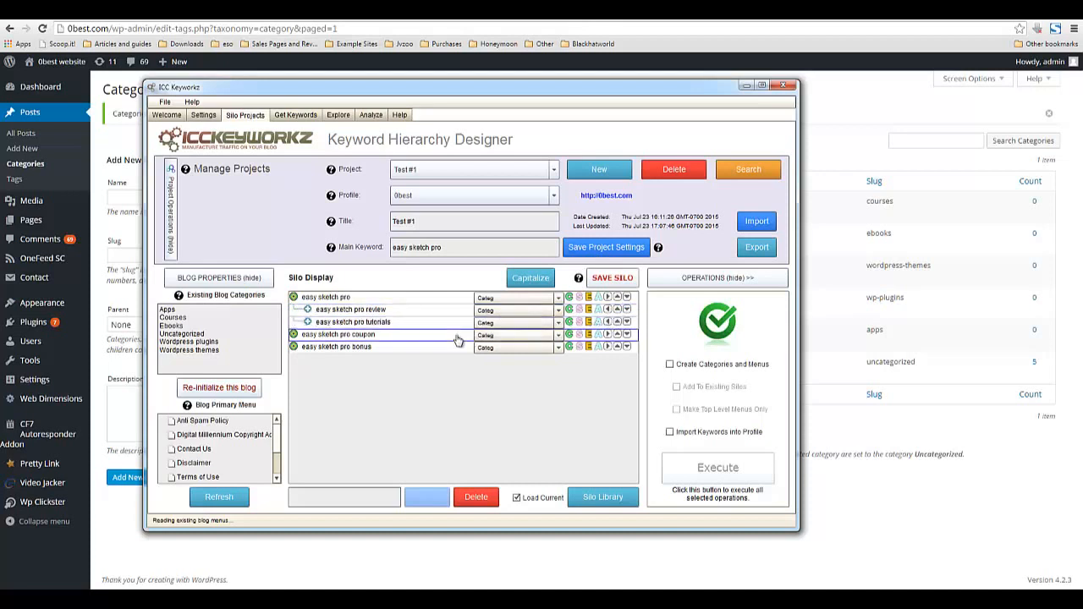
{"action": "left_click", "coordinate": [605, 335]}
{"action": "left_click", "coordinate": [425, 350]}
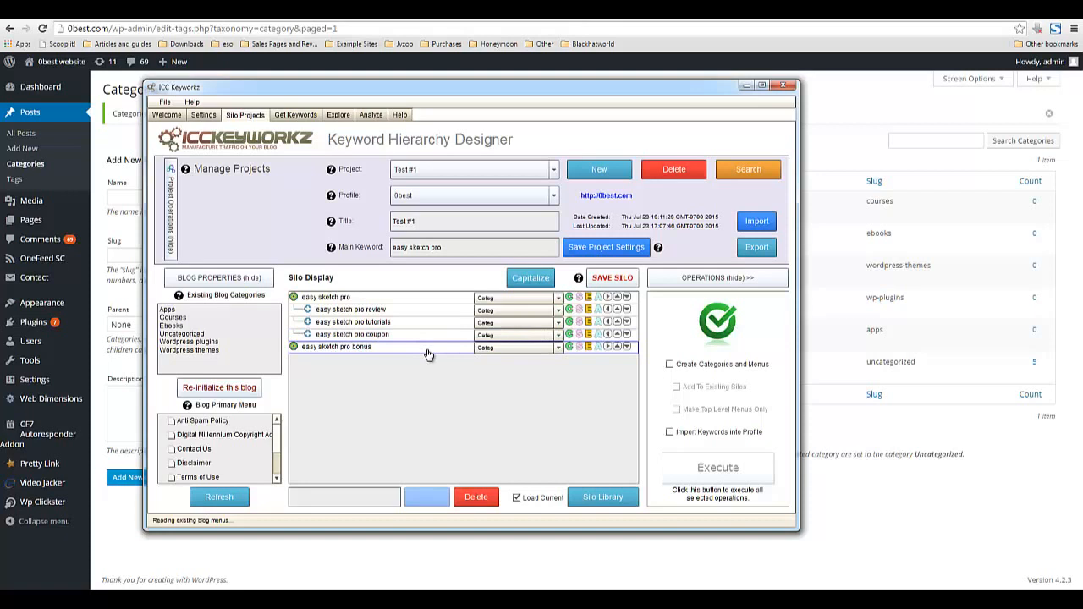
{"action": "left_click", "coordinate": [606, 347]}
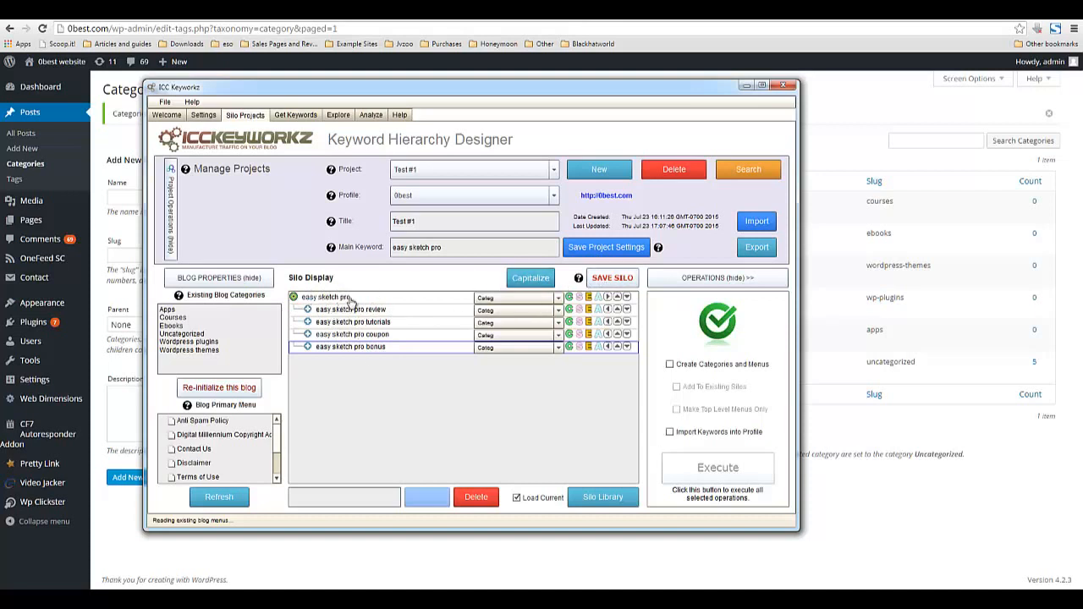
- Capitalize all keywords in the silo and save the silo
{"action": "left_click", "coordinate": [518, 280]}
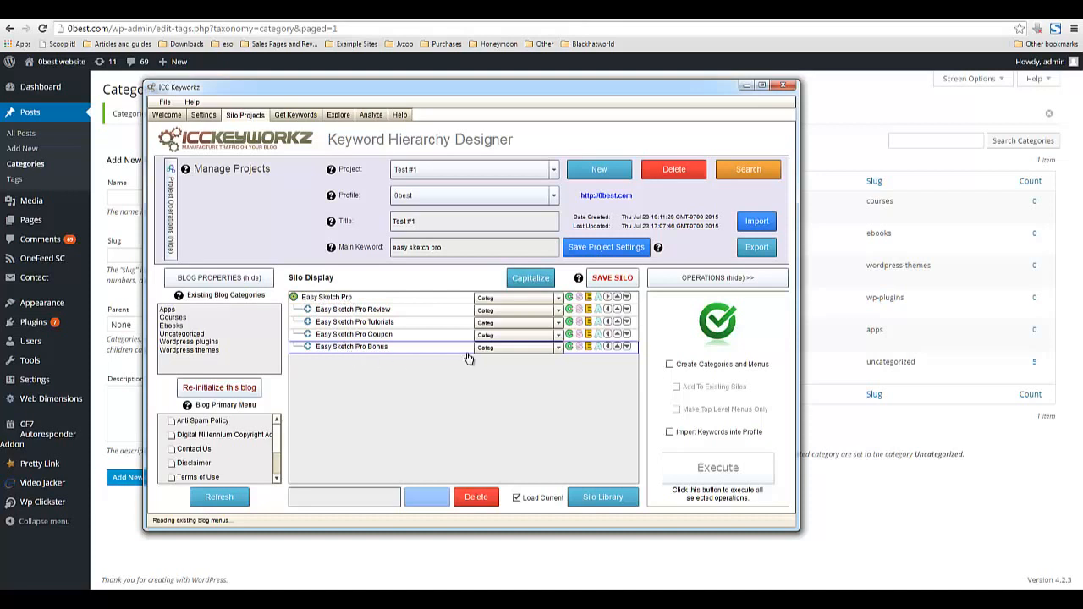
{"action": "mouse_move", "coordinate": [469, 357]}
{"action": "left_click", "coordinate": [612, 278]}
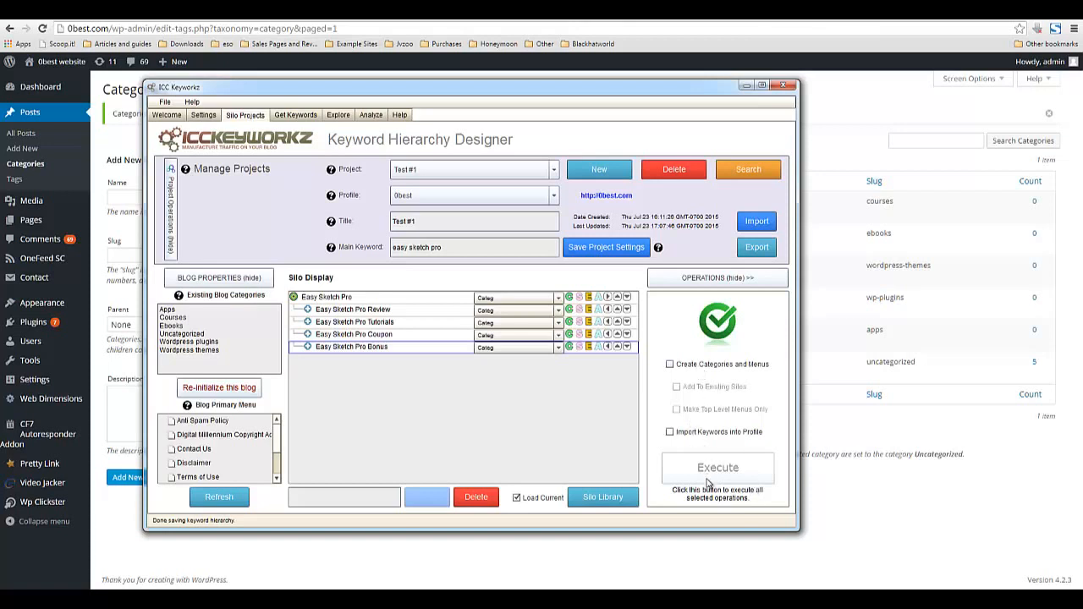
- Check the blog's SiloFactory status, and switch to the WordPress admin to review the existing post categories and pages
{"action": "mouse_move", "coordinate": [717, 320]}
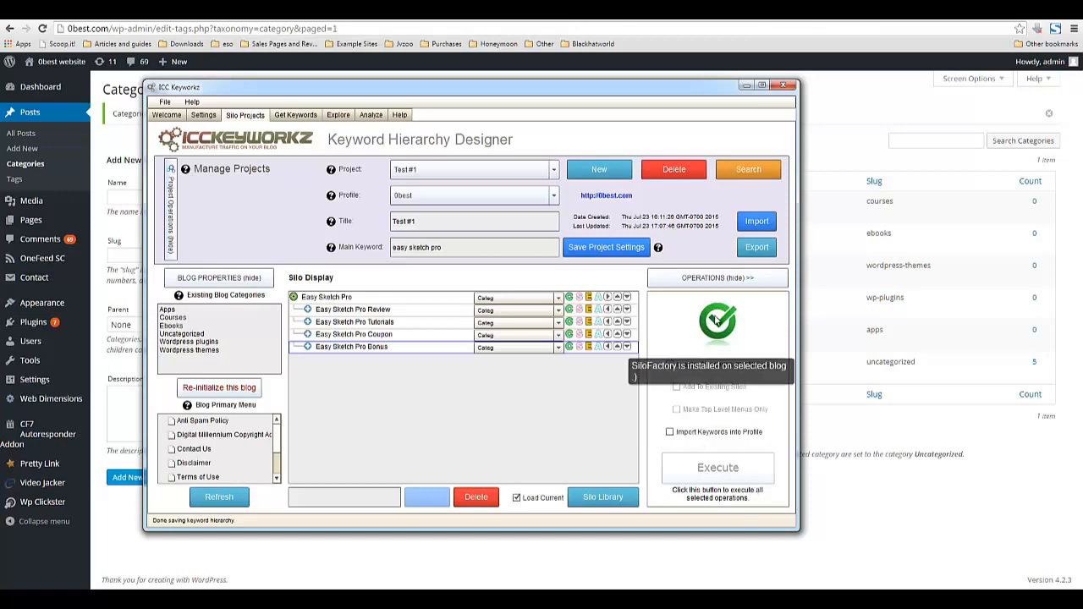
{"action": "left_click", "coordinate": [871, 538]}
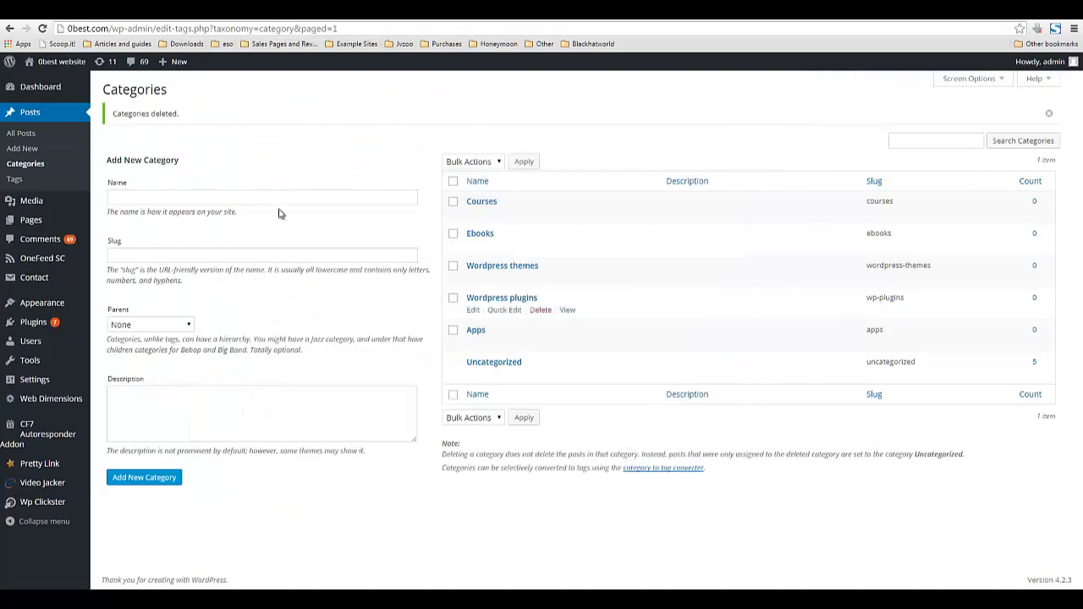
{"action": "left_click", "coordinate": [34, 166]}
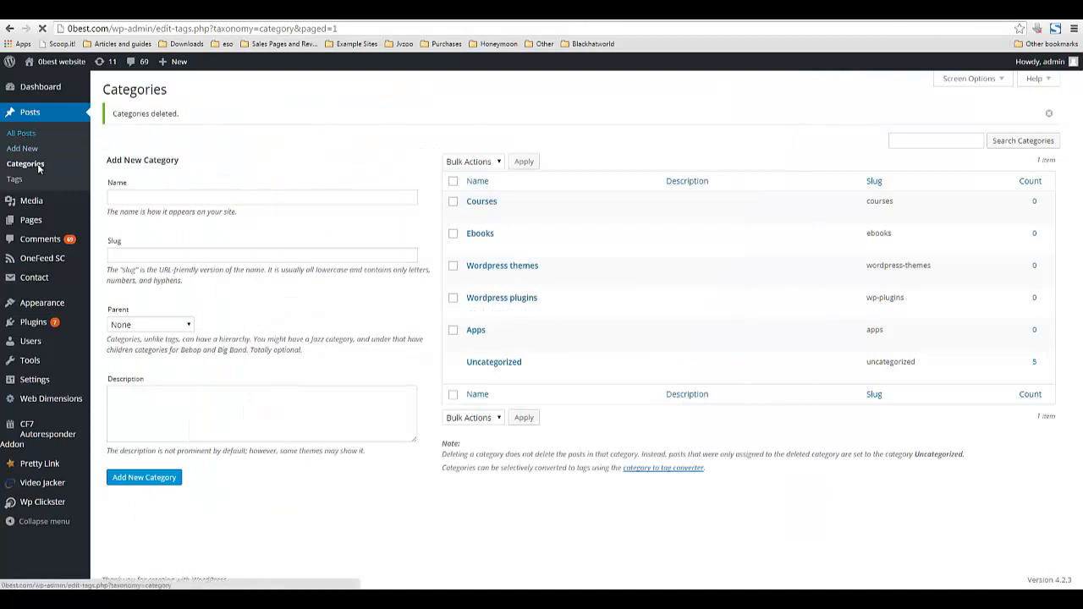
{"action": "left_click", "coordinate": [38, 168]}
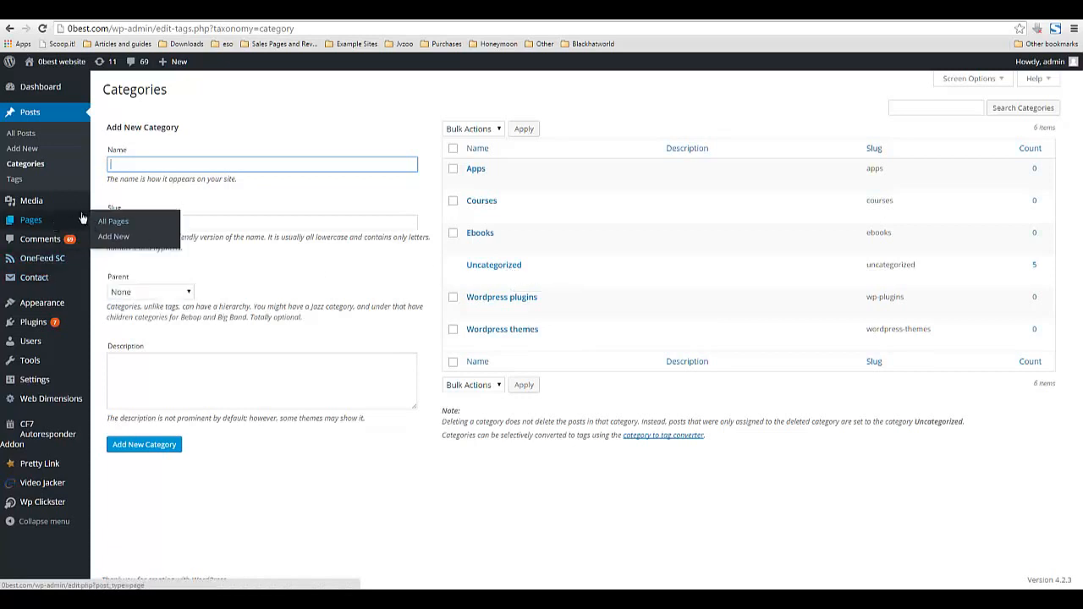
{"action": "left_click", "coordinate": [55, 221]}
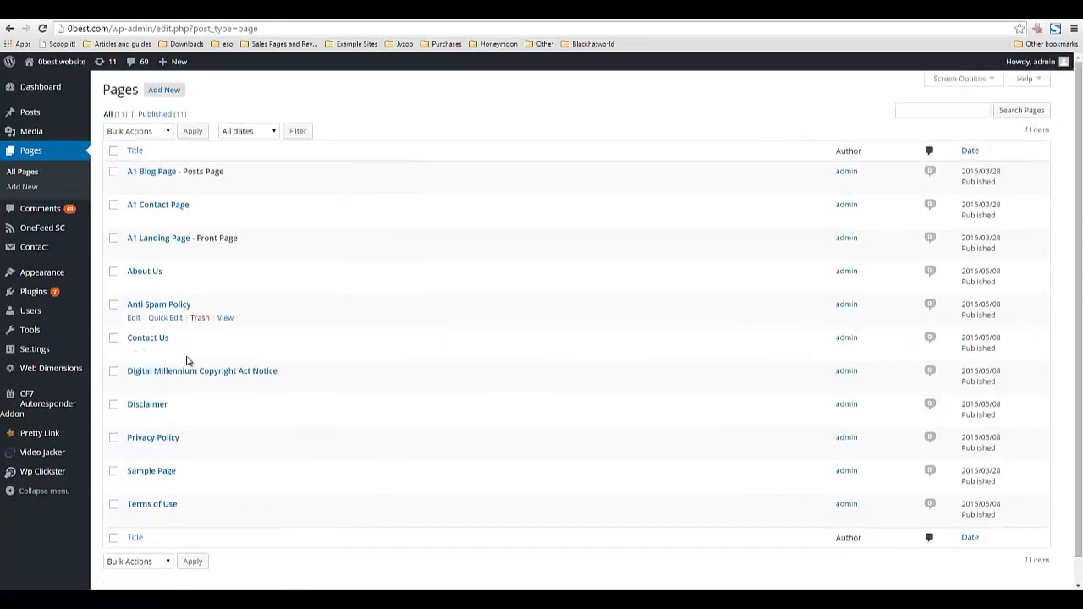
- Switch to ICC Keyworkz and execute the silo with Create Categories and Menus and Import Keywords into Profile enabled
{"action": "key", "text": "alt+Tab"}
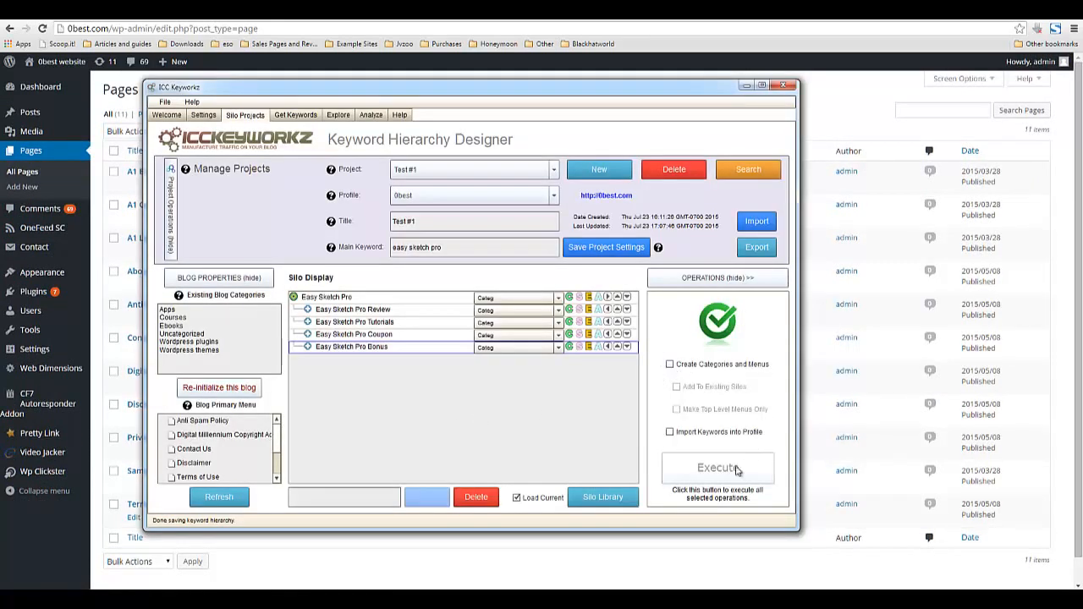
{"action": "left_click", "coordinate": [685, 370]}
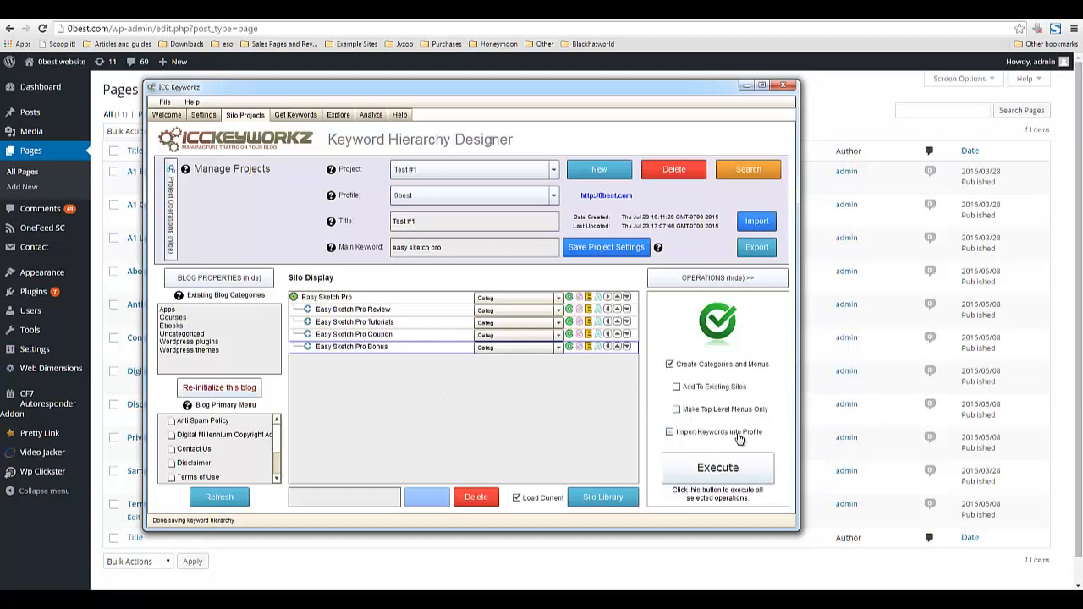
{"action": "mouse_move", "coordinate": [761, 435]}
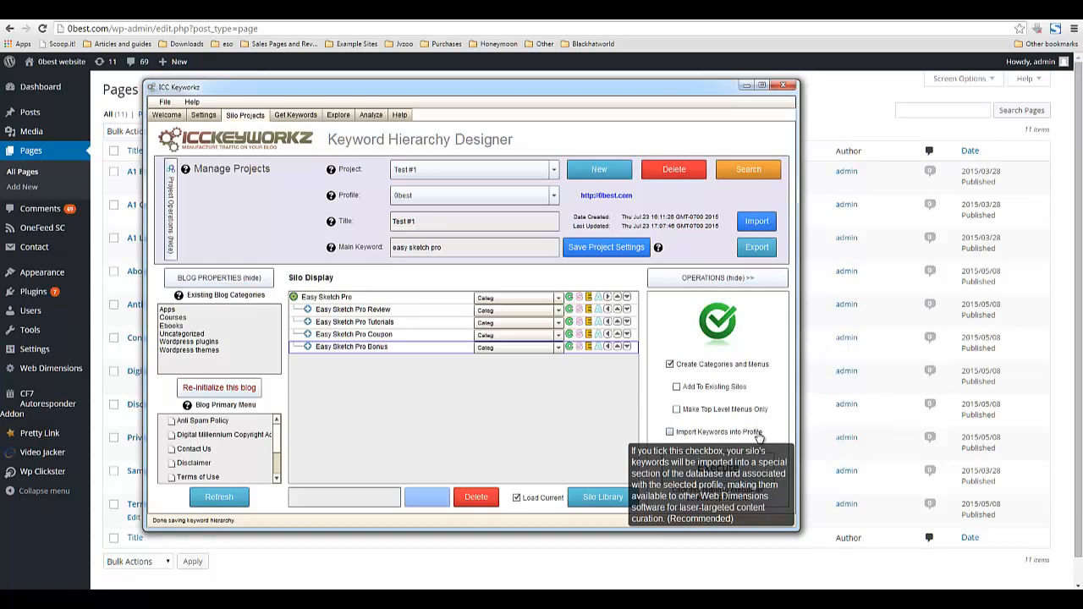
{"action": "left_click", "coordinate": [681, 438]}
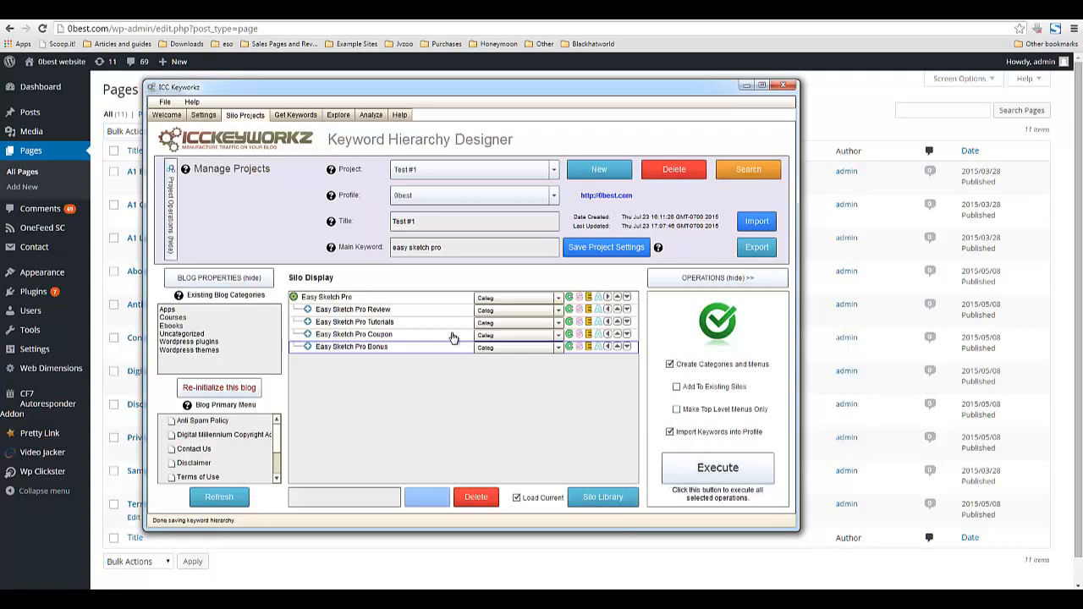
{"action": "left_click", "coordinate": [703, 478]}
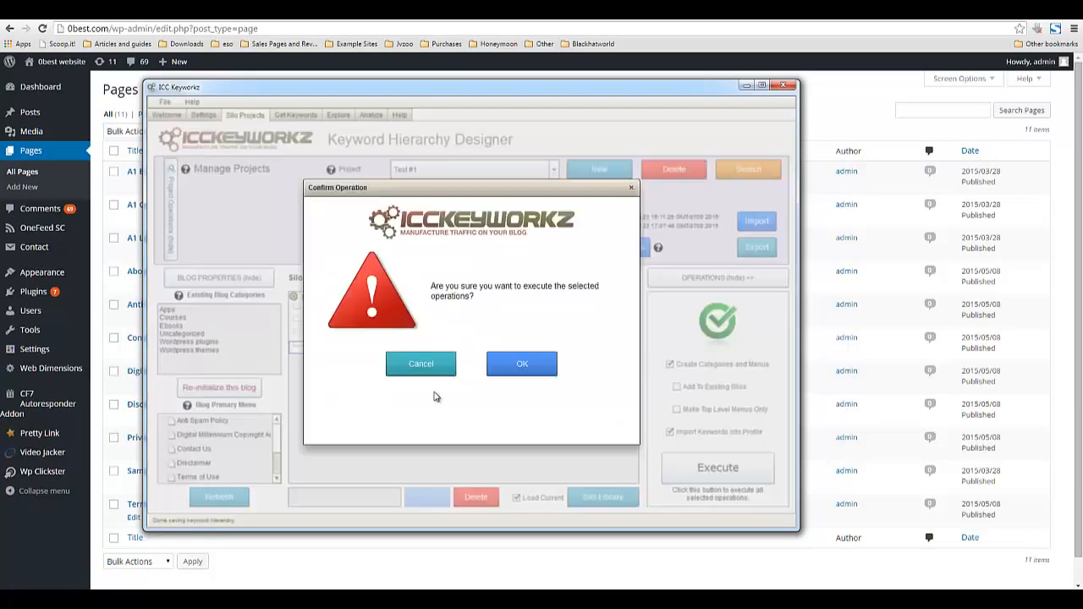
{"action": "left_click", "coordinate": [524, 366]}
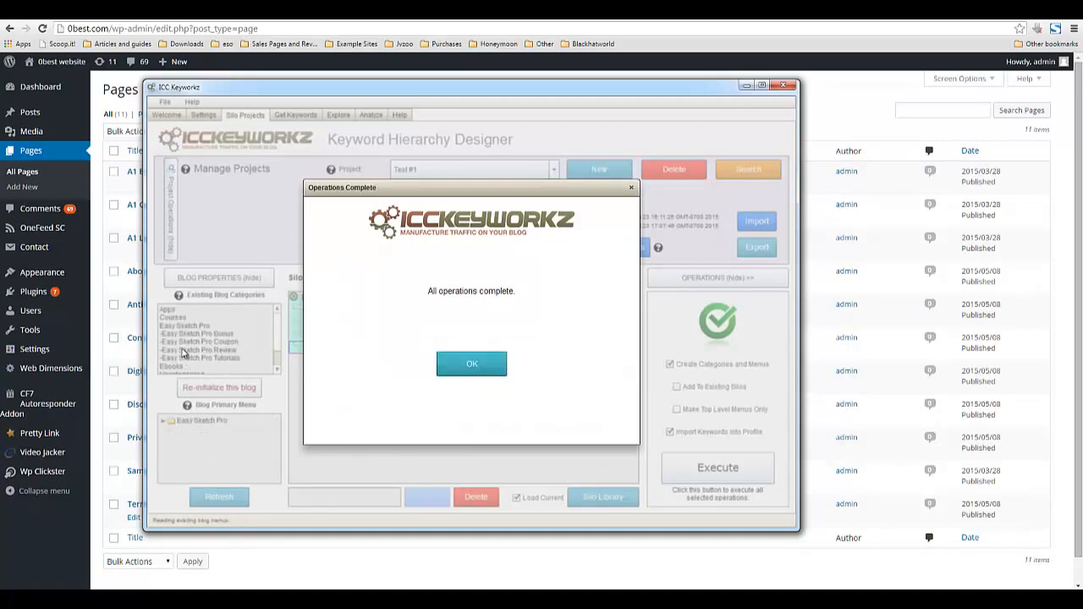
{"action": "left_click", "coordinate": [452, 365]}
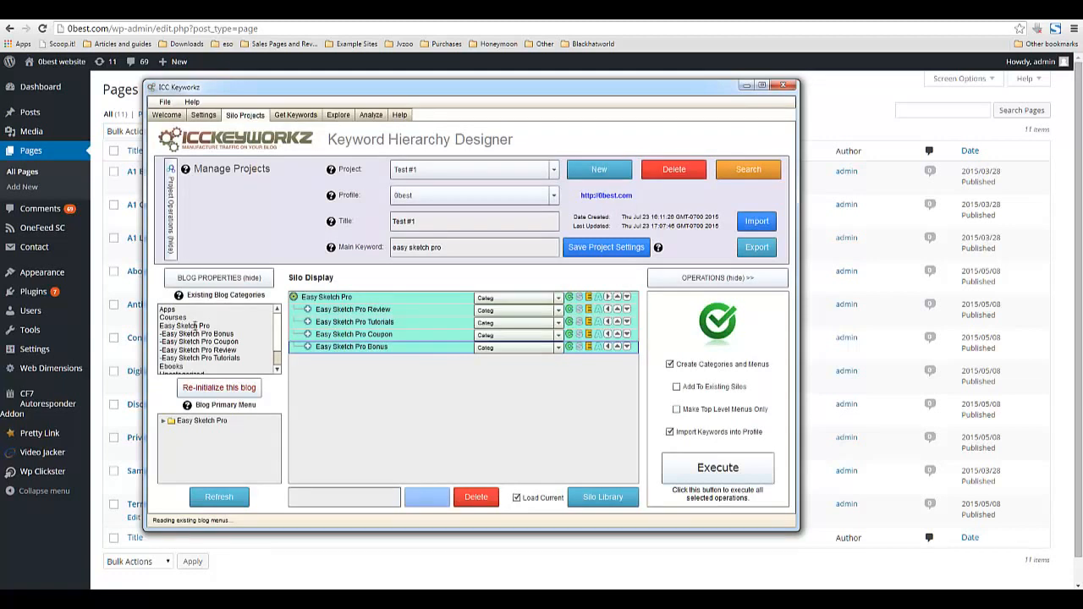
- Examine the blog's existing categories and the Easy Sketch Pro entries in its primary menu
{"action": "left_click_drag", "start_coordinate": [195, 325], "coordinate": [216, 324]}
{"action": "left_click", "coordinate": [165, 422]}
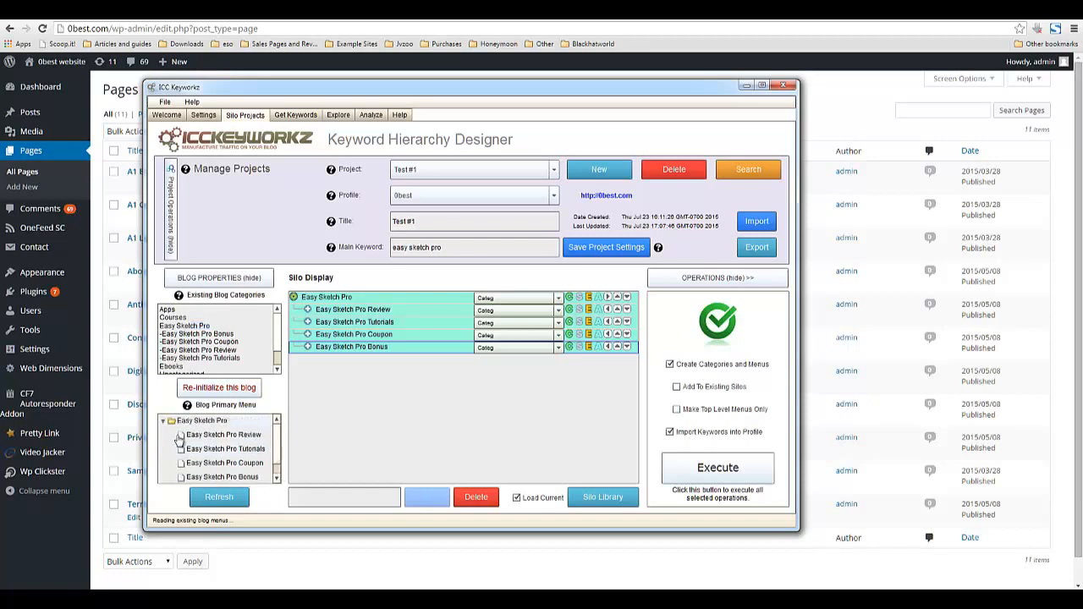
{"action": "left_click", "coordinate": [161, 421]}
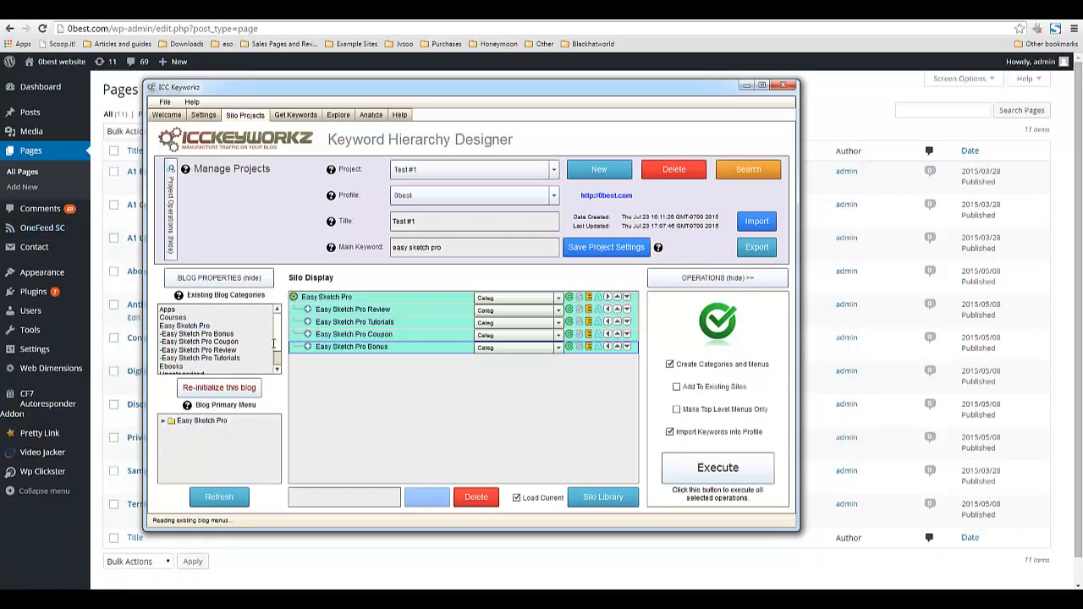
{"action": "scroll", "coordinate": [279, 362], "scroll_direction": "down", "scroll_amount": 2}
{"action": "scroll", "coordinate": [279, 362], "scroll_direction": "up", "scroll_amount": 3}
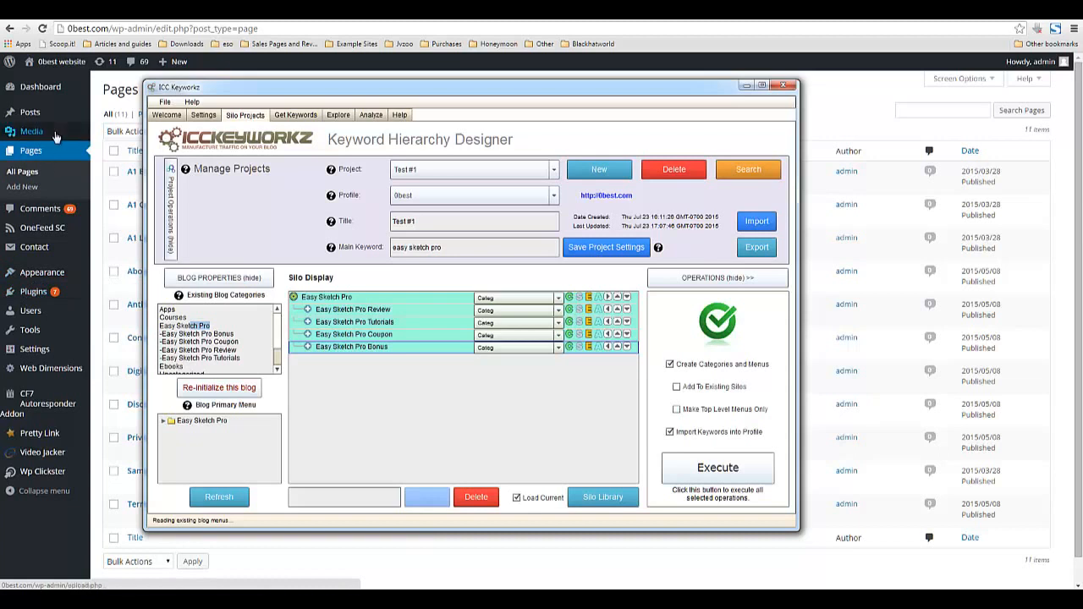
- In the WordPress post categories, bulk delete Apps, Courses, Ebooks, Wordpress plugins and Wordpress themes
{"action": "mouse_move", "coordinate": [53, 113]}
{"action": "left_click", "coordinate": [116, 144]}
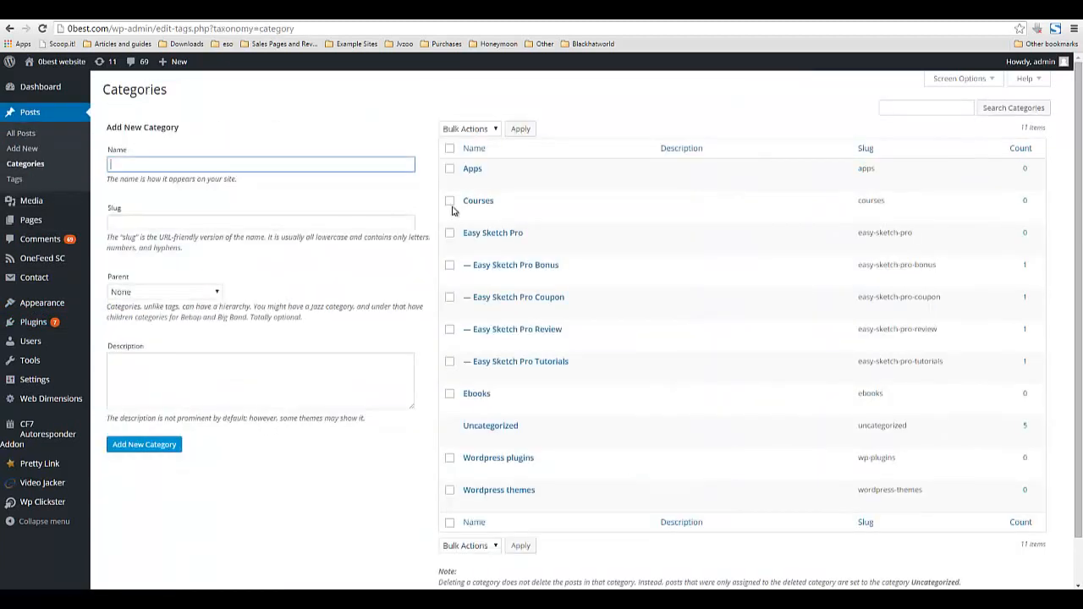
{"action": "left_click", "coordinate": [449, 203]}
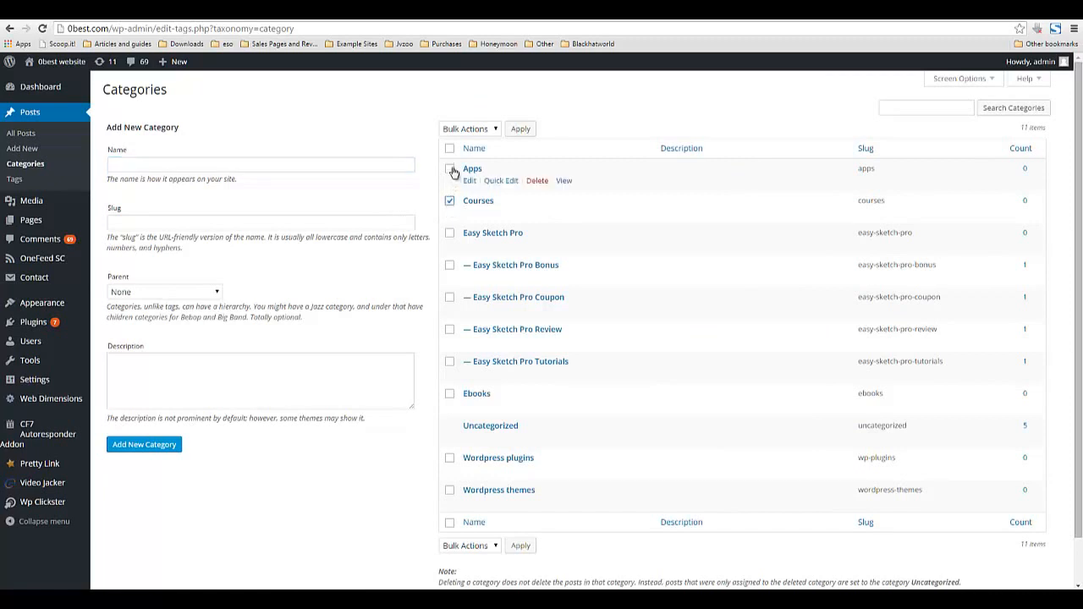
{"action": "left_click", "coordinate": [452, 171]}
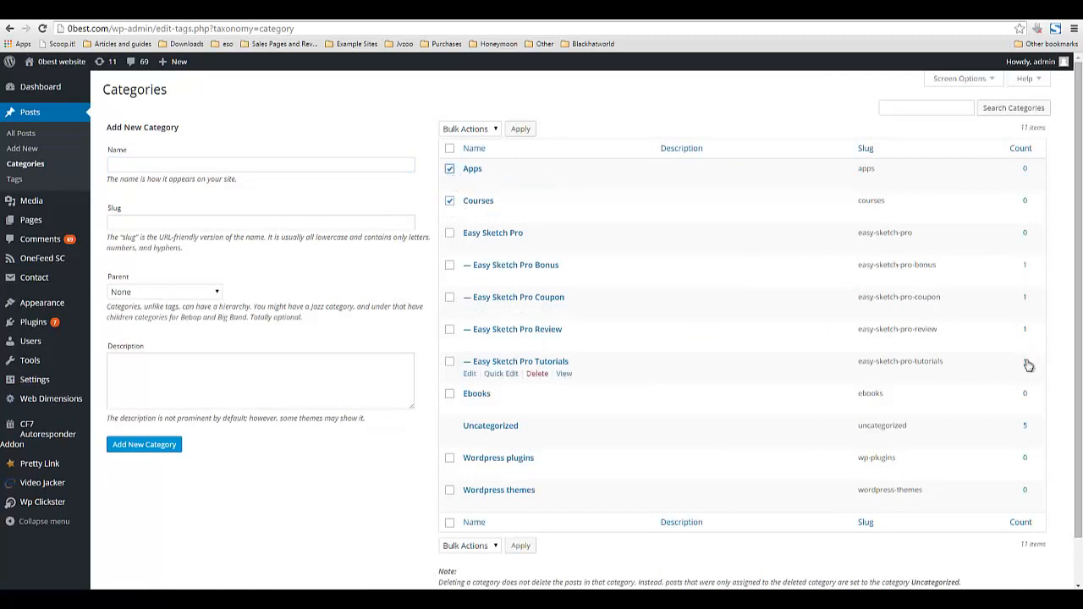
{"action": "left_click", "coordinate": [449, 393]}
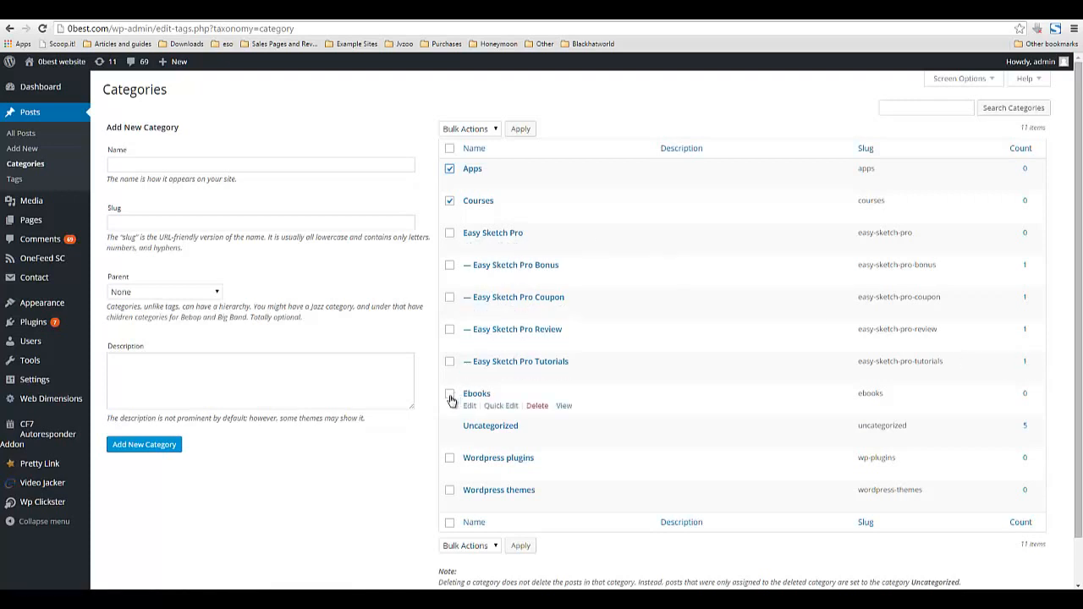
{"action": "left_click", "coordinate": [450, 458]}
{"action": "left_click", "coordinate": [449, 490]}
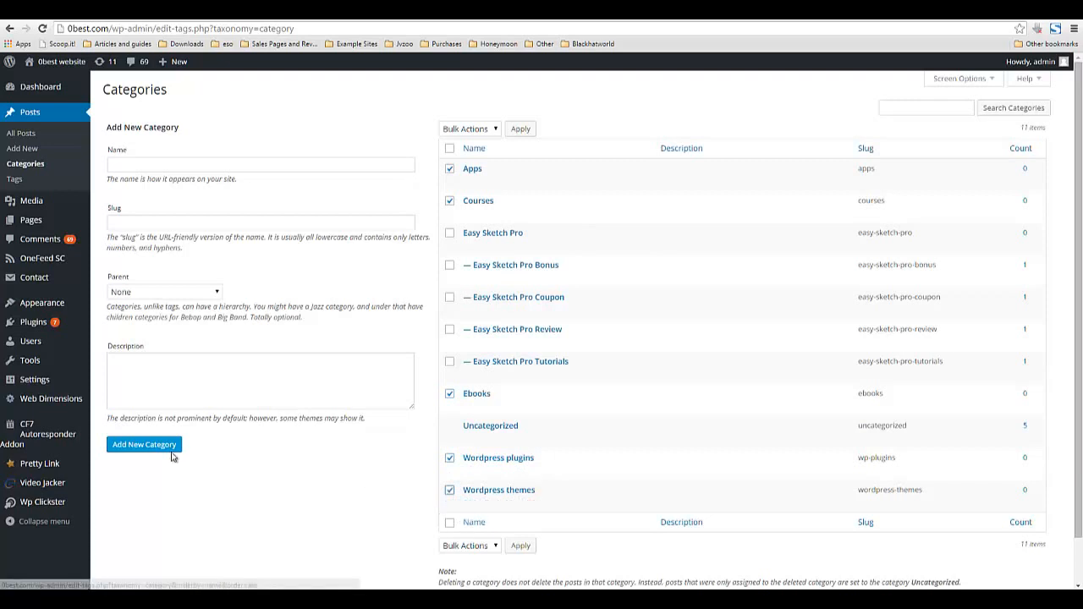
{"action": "left_click", "coordinate": [478, 549]}
{"action": "left_click", "coordinate": [461, 571]}
{"action": "left_click", "coordinate": [520, 546]}
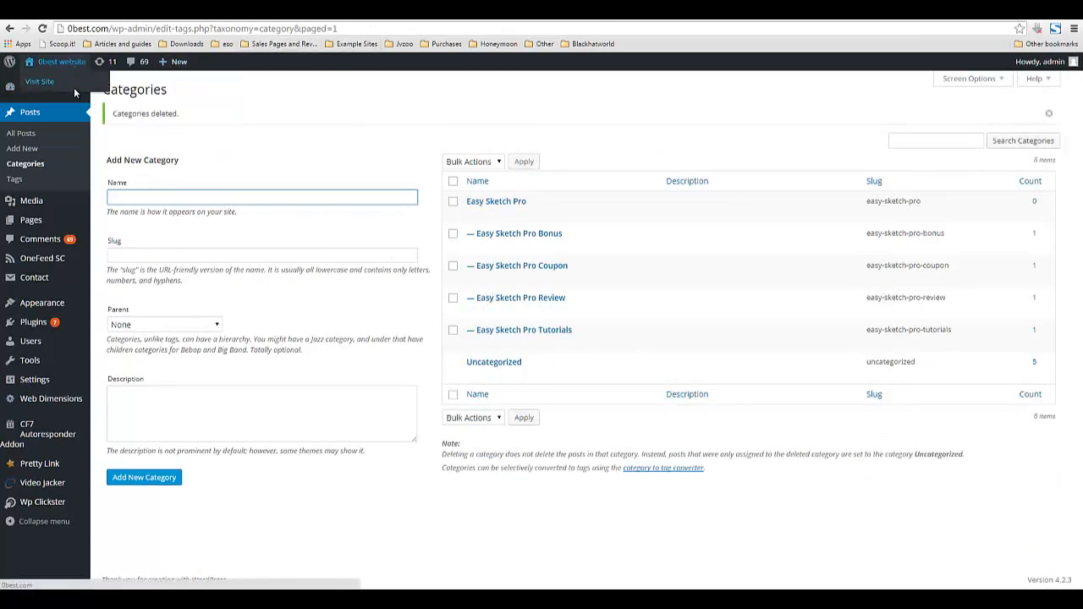
- Open the live site separately, expand its Easy Sketch Pro menu and view the Easy Sketch Pro Review category, dismissing any popups
{"action": "right_click", "coordinate": [65, 81]}
{"action": "left_click", "coordinate": [82, 90]}
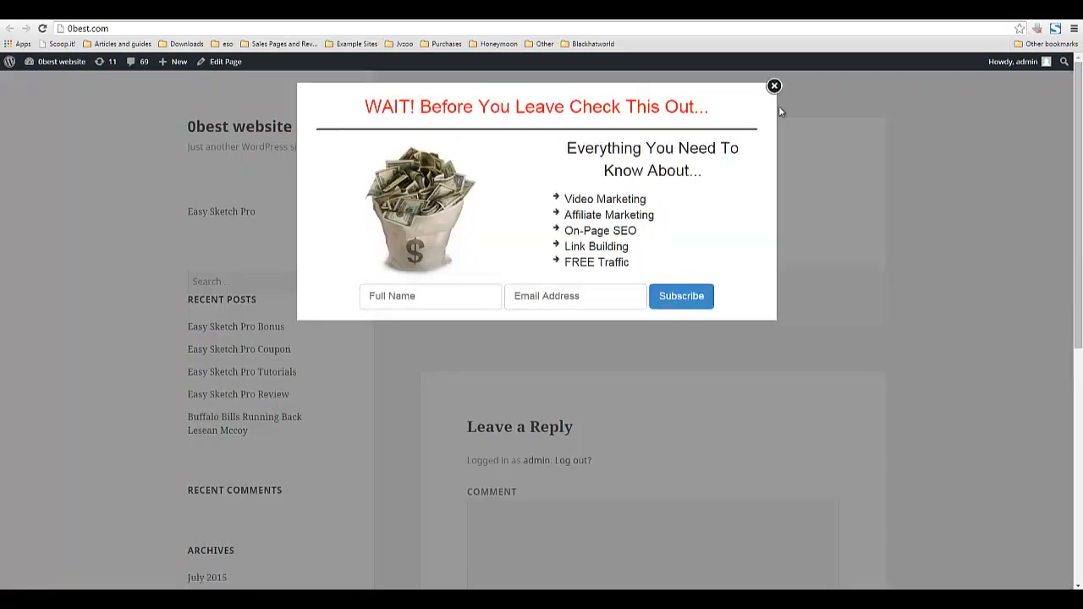
{"action": "left_click", "coordinate": [774, 87]}
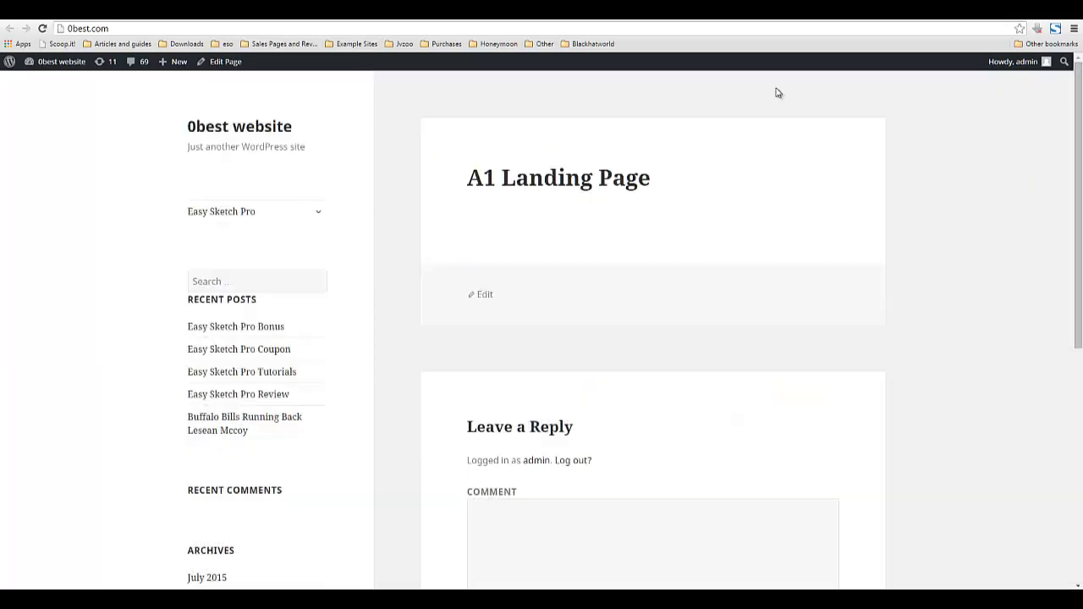
{"action": "left_click", "coordinate": [322, 214]}
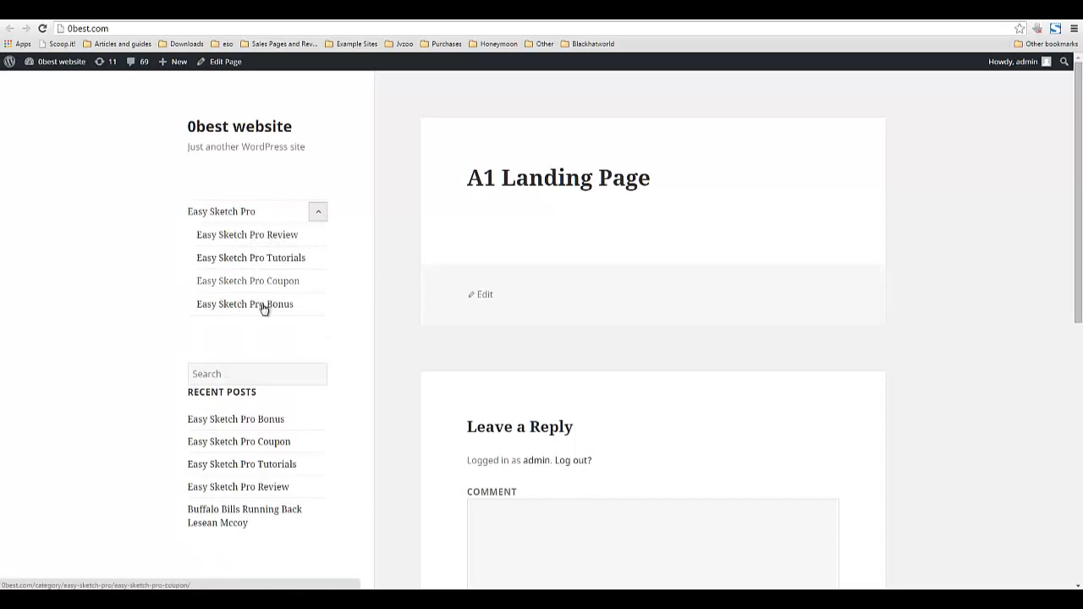
{"action": "left_click", "coordinate": [250, 243]}
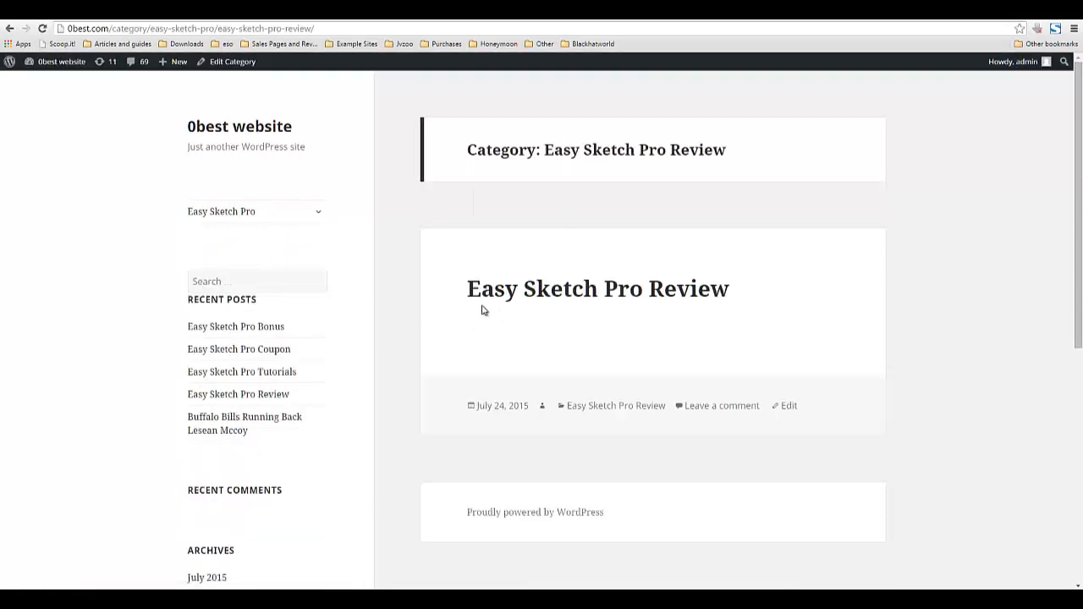
{"action": "scroll", "coordinate": [466, 427], "scroll_direction": "down", "scroll_amount": 2}
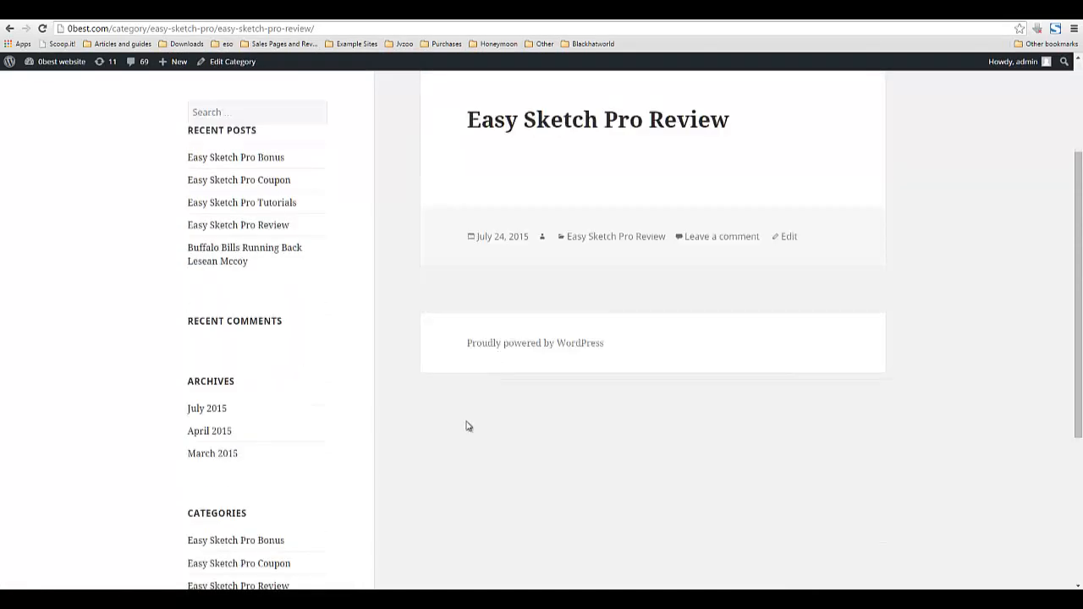
{"action": "scroll", "coordinate": [380, 264], "scroll_direction": "up", "scroll_amount": 2}
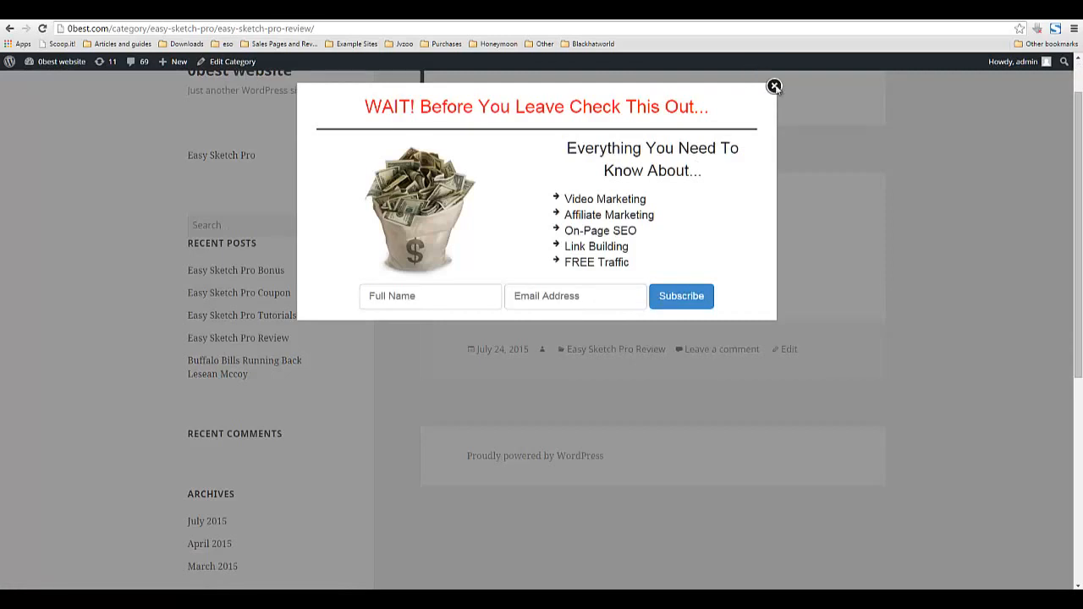
{"action": "left_click", "coordinate": [774, 86]}
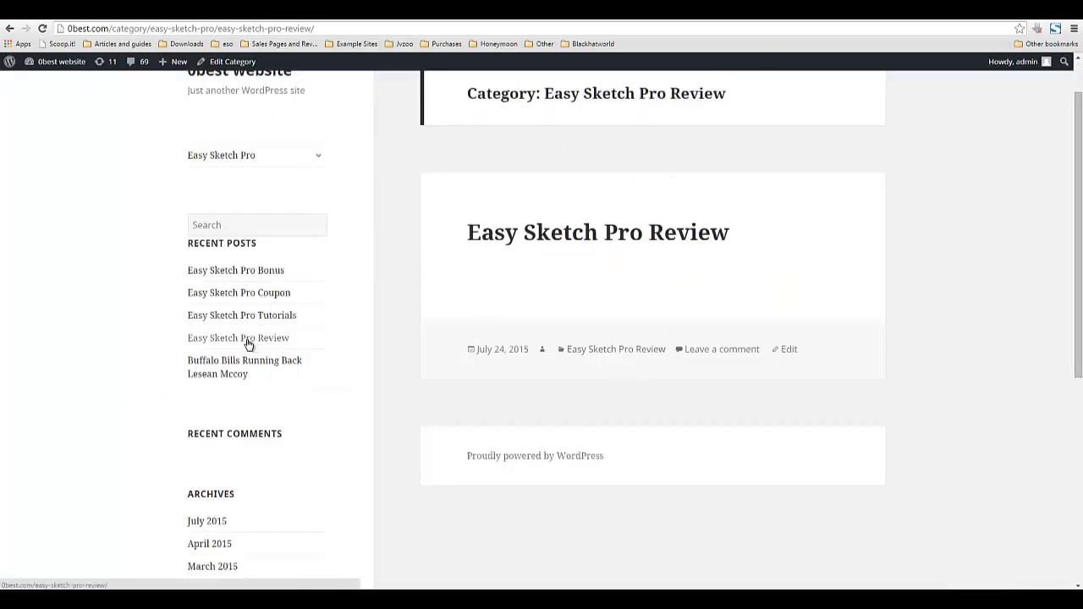
- View the Easy Sketch Pro Coupon post and check the categories listed in the site's sidebar
{"action": "left_click", "coordinate": [257, 303]}
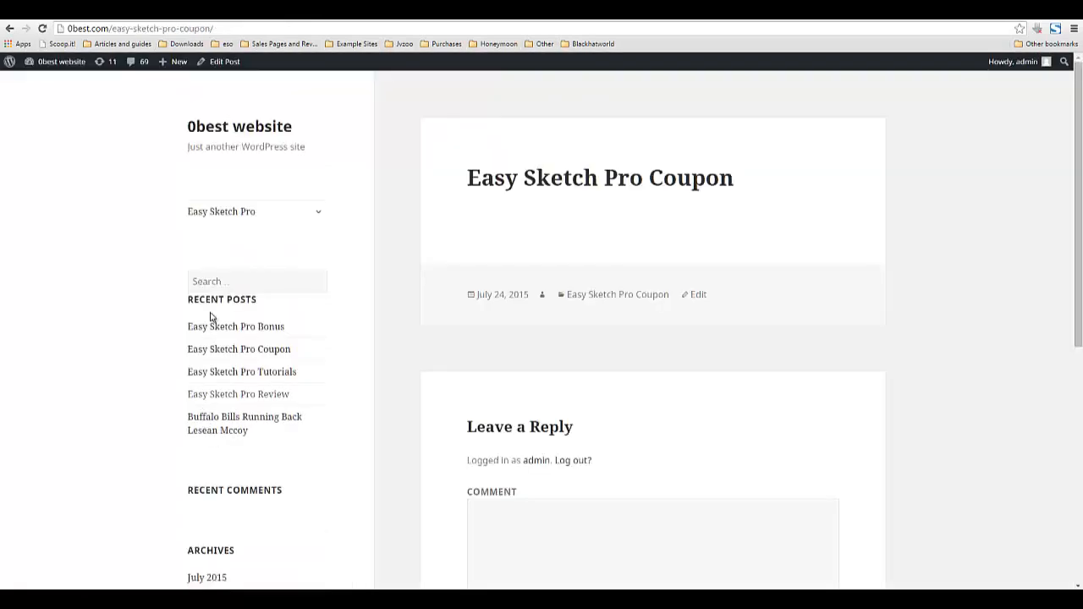
{"action": "scroll", "coordinate": [204, 399], "scroll_direction": "down", "scroll_amount": 1}
{"action": "scroll", "coordinate": [204, 399], "scroll_direction": "down", "scroll_amount": 3}
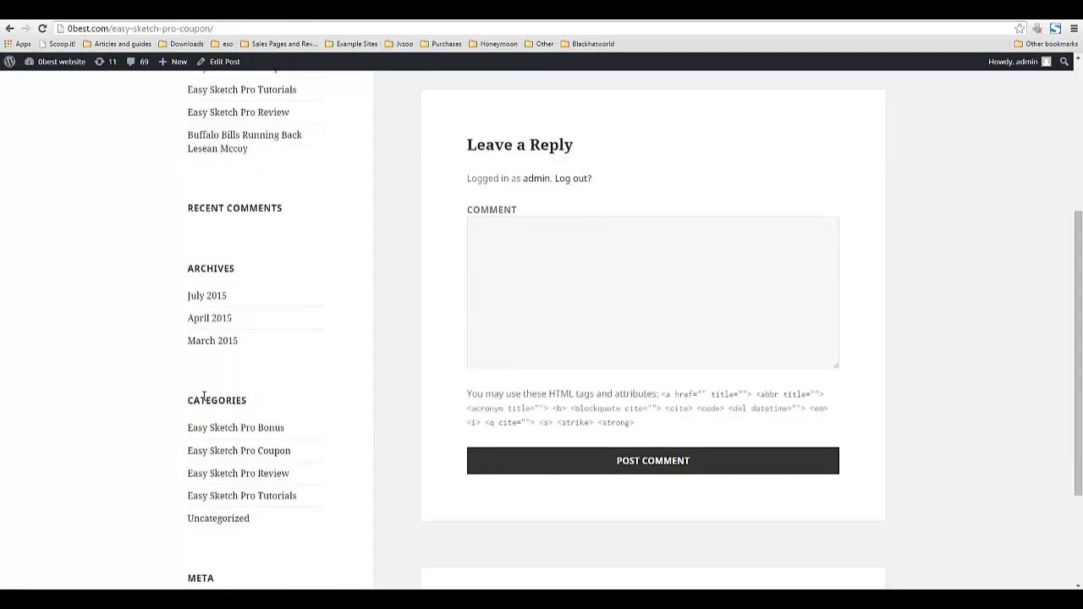
{"action": "scroll", "coordinate": [204, 397], "scroll_direction": "down", "scroll_amount": 2}
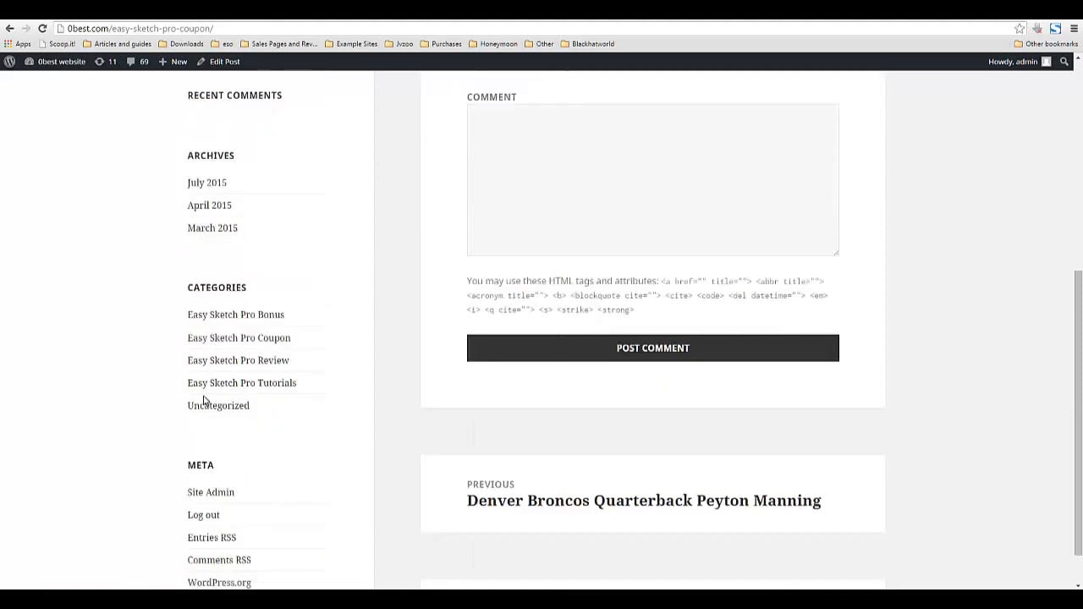
{"action": "left_click", "coordinate": [254, 316]}
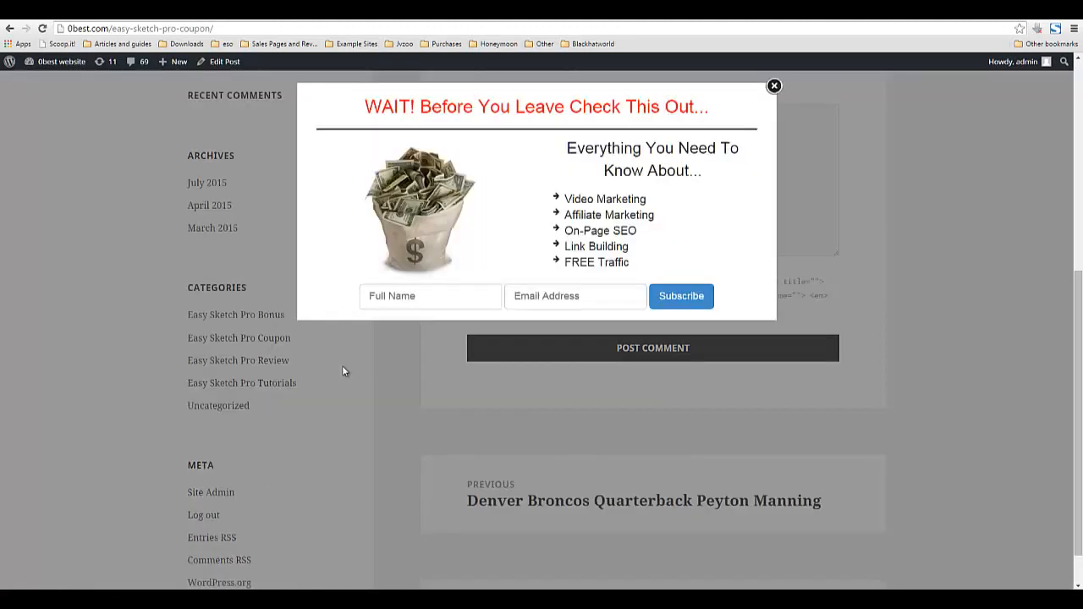
{"action": "left_click", "coordinate": [774, 86]}
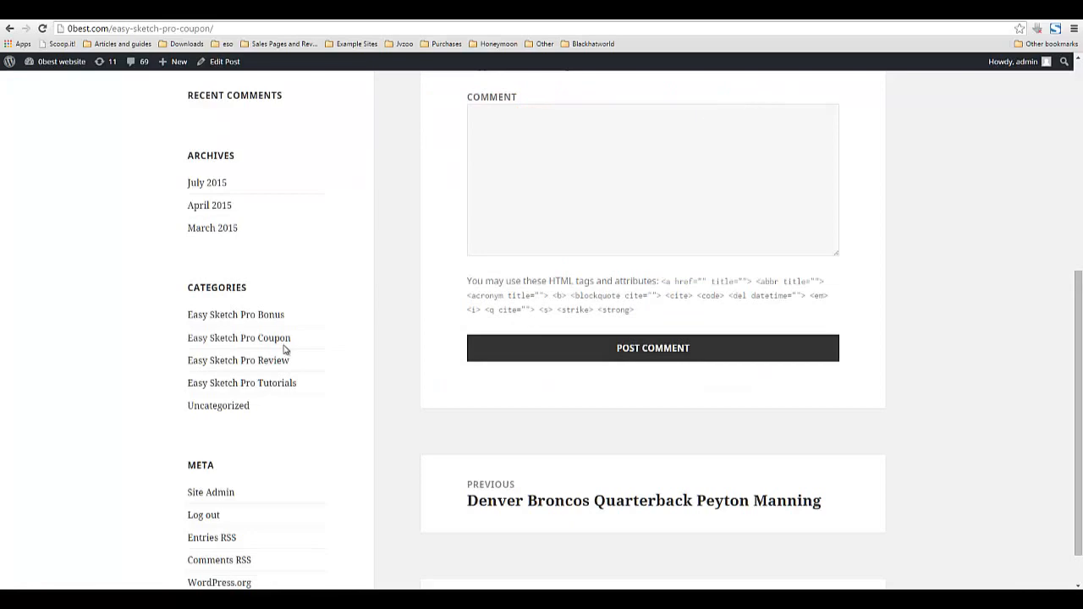
{"action": "scroll", "coordinate": [299, 358], "scroll_direction": "down", "scroll_amount": 1}
{"action": "scroll", "coordinate": [301, 362], "scroll_direction": "up", "scroll_amount": 5}
{"action": "scroll", "coordinate": [301, 362], "scroll_direction": "up", "scroll_amount": 1}
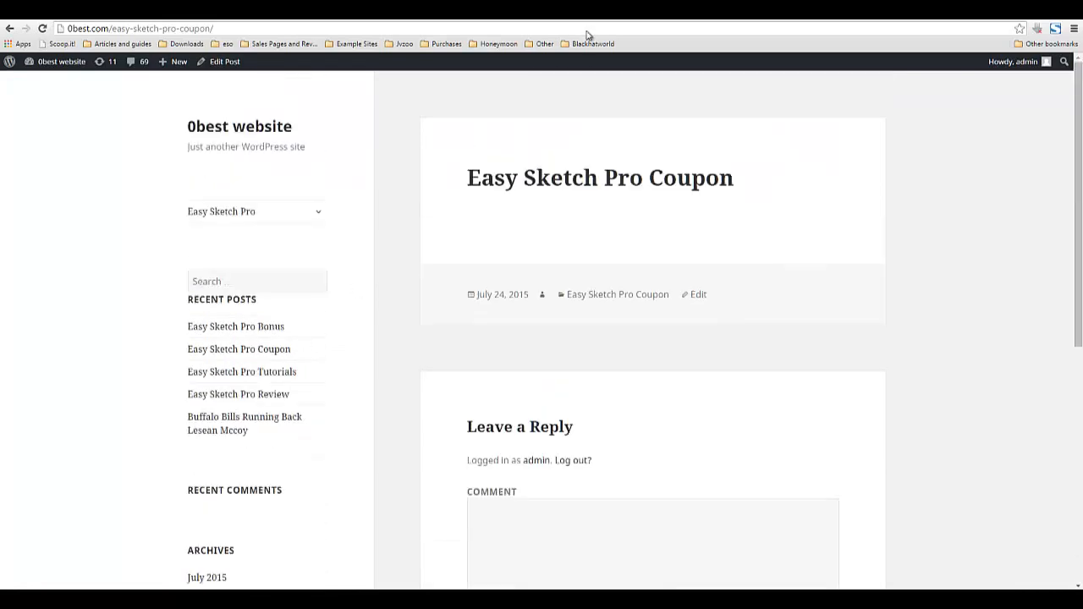
- Return to ICC Keyworkz and look at the type options of the Easy Sketch Pro keyword in the silo
{"action": "key", "text": "alt+Tab"}
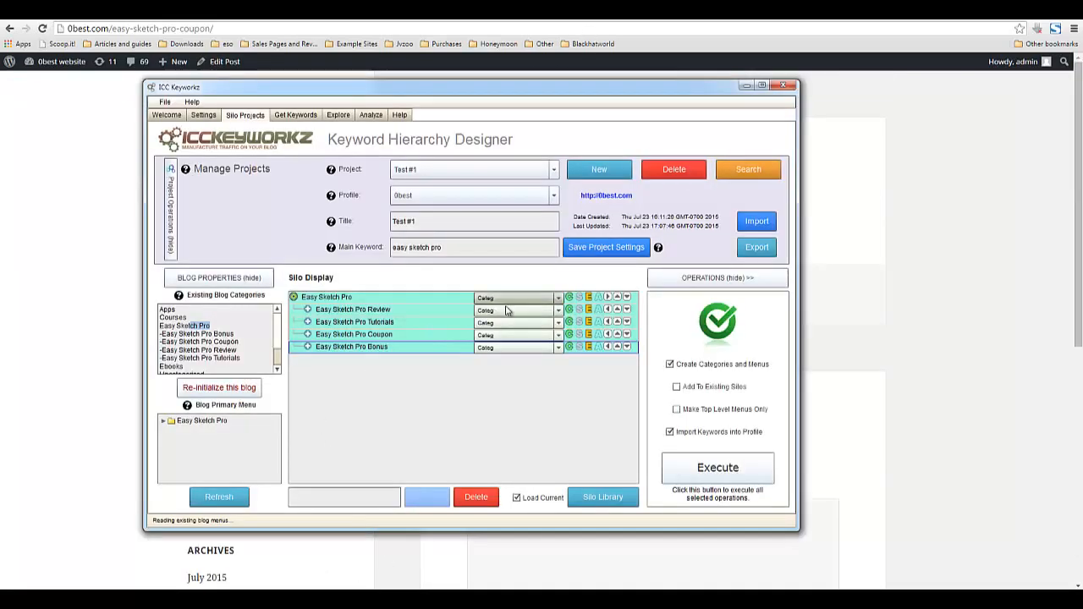
{"action": "left_click", "coordinate": [559, 300]}
{"action": "left_click", "coordinate": [559, 299]}
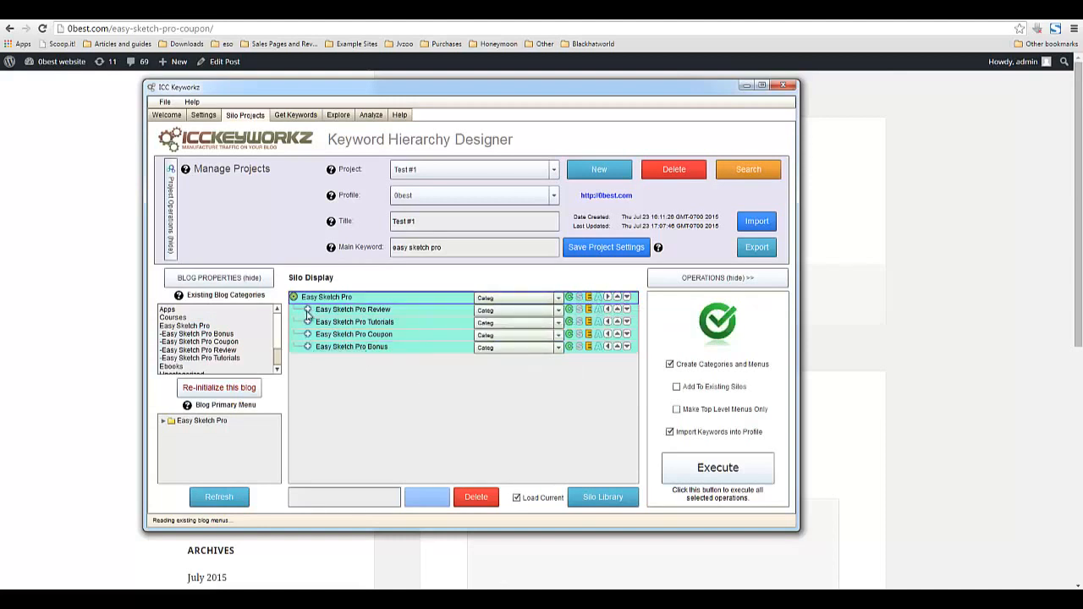
- Review the keyword sources, the explored keyword suggestions and the Keyword Analyzer
{"action": "left_click", "coordinate": [292, 117]}
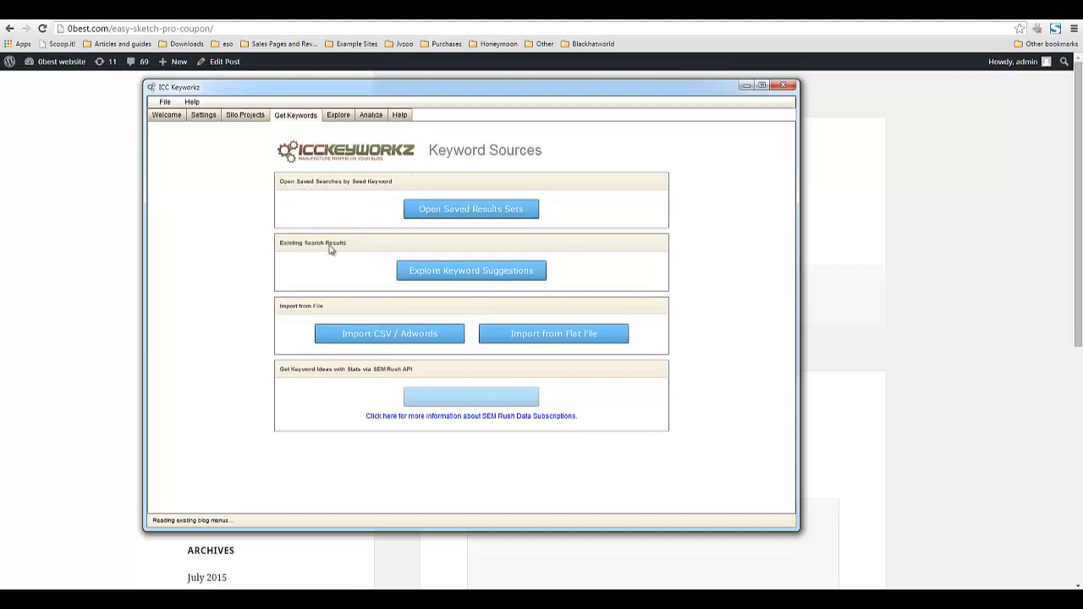
{"action": "left_click", "coordinate": [456, 271]}
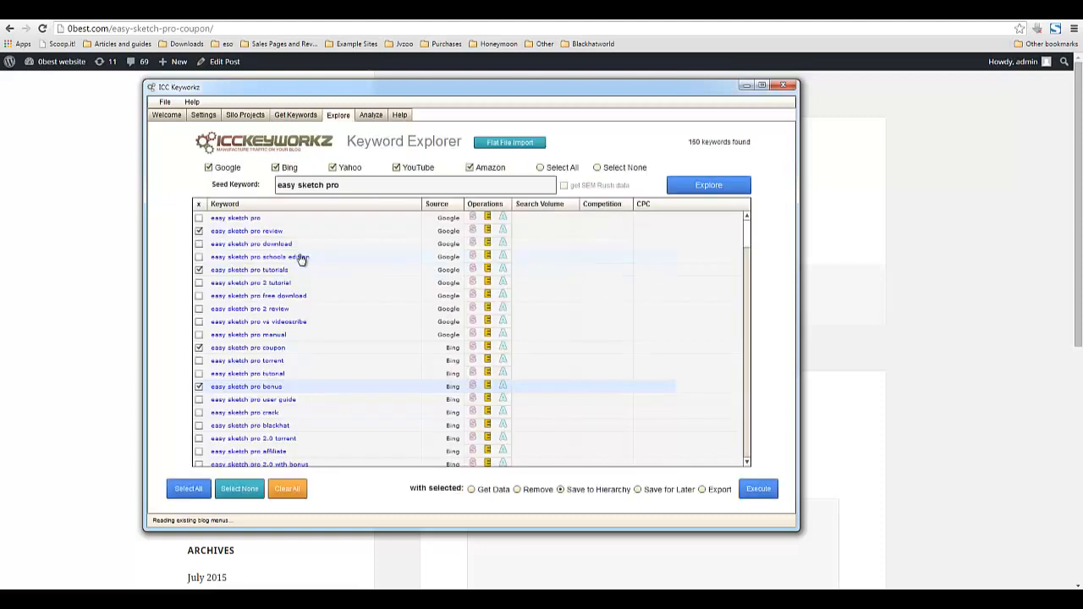
{"action": "left_click", "coordinate": [297, 118]}
{"action": "left_click", "coordinate": [346, 119]}
{"action": "left_click", "coordinate": [282, 117]}
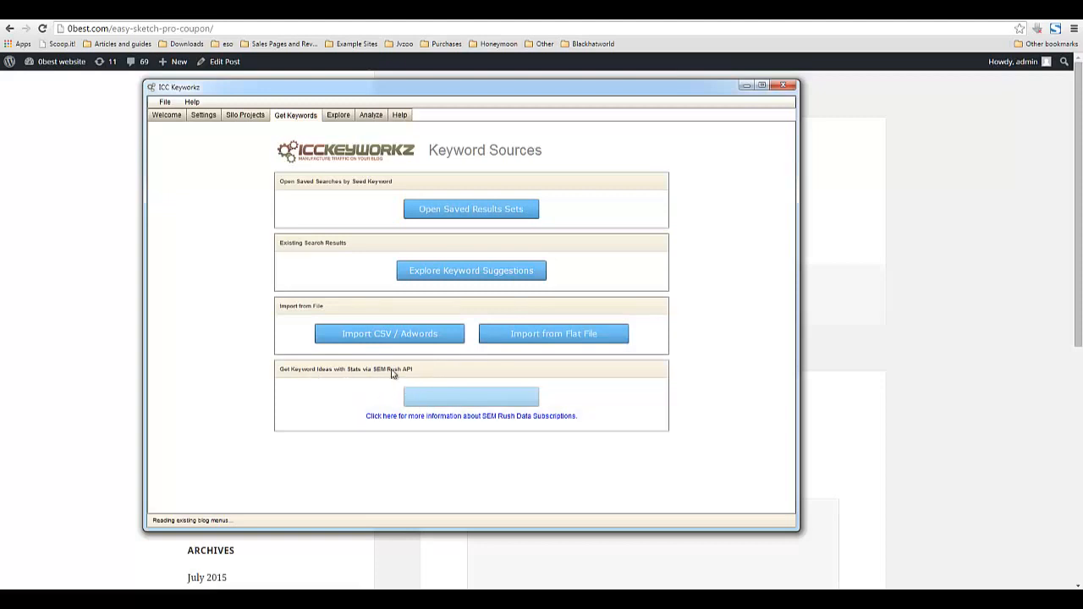
{"action": "left_click", "coordinate": [338, 117]}
{"action": "left_click", "coordinate": [305, 117]}
{"action": "left_click", "coordinate": [340, 119]}
{"action": "left_click", "coordinate": [369, 116]}
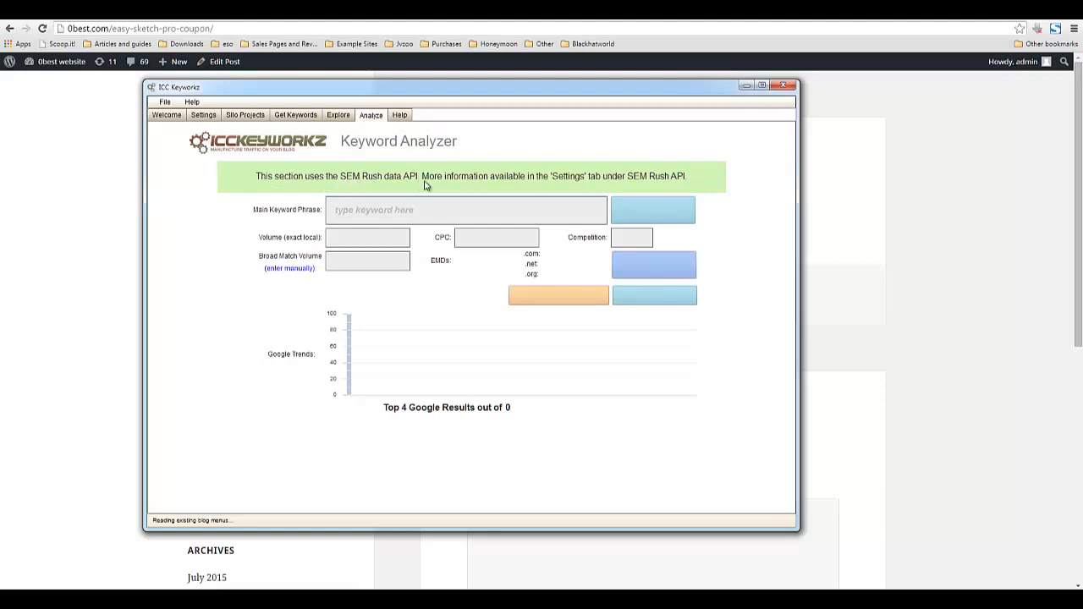
{"action": "left_click", "coordinate": [440, 219]}
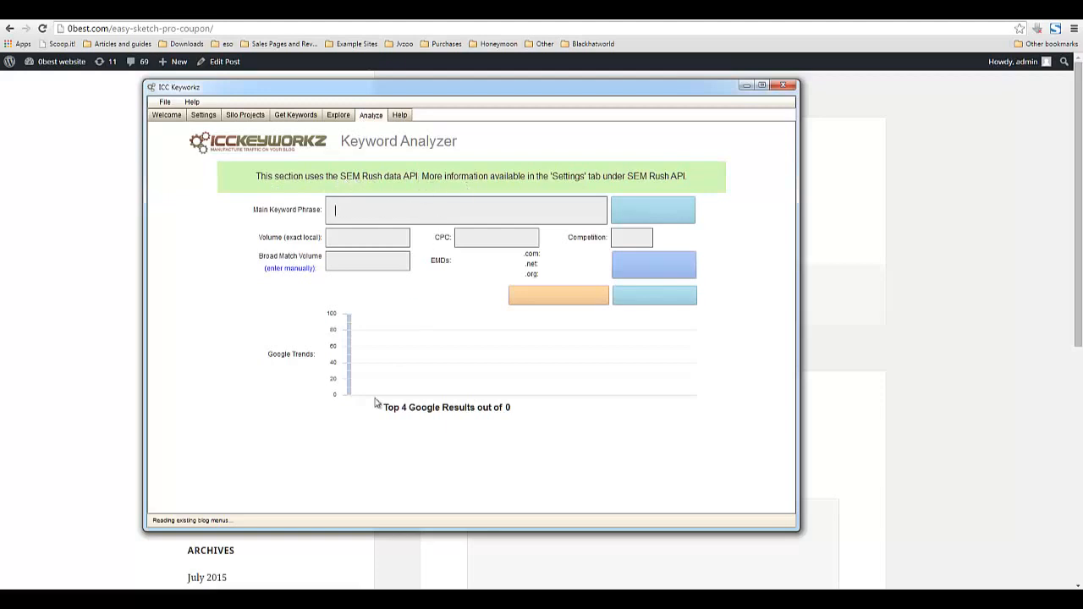
{"action": "left_click", "coordinate": [198, 419]}
{"action": "left_click_drag", "start_coordinate": [257, 87], "coordinate": [289, 70]}
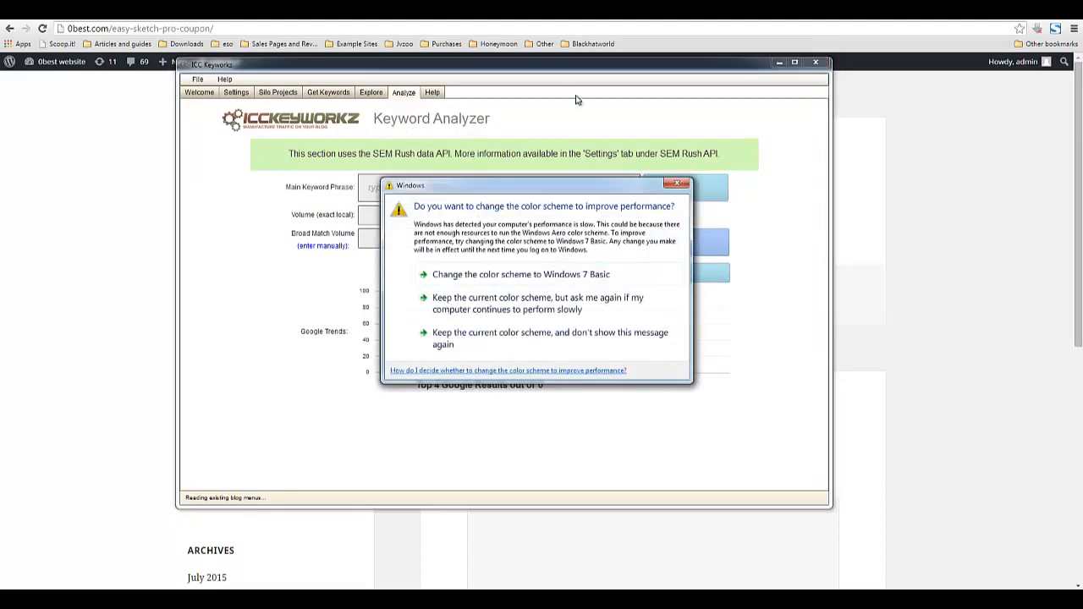
{"action": "left_click", "coordinate": [562, 73]}
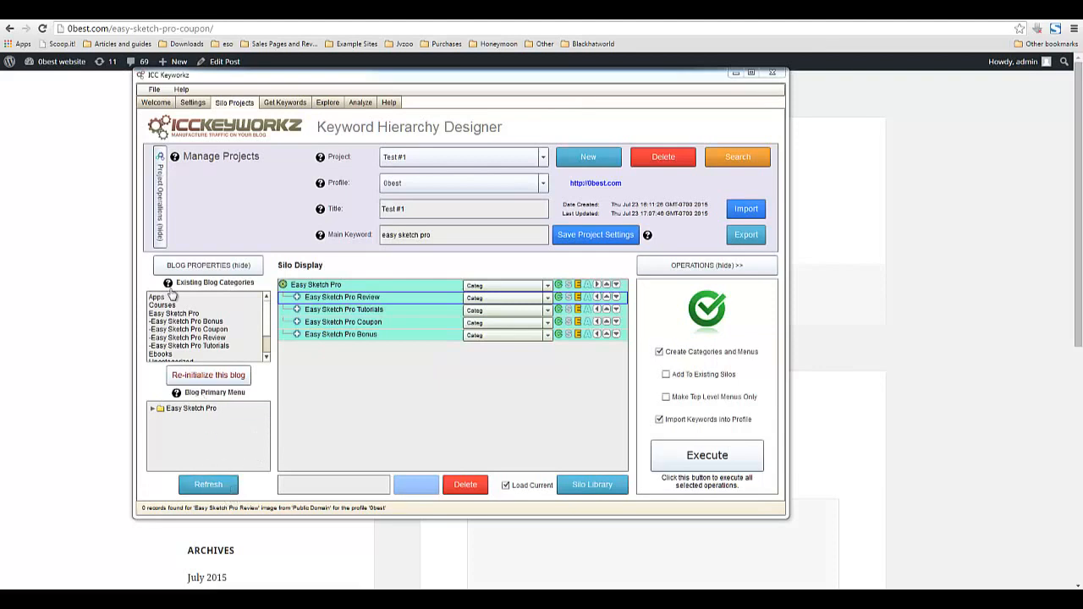
- Refresh the blog's existing categories and primary menu, and open the content editor for the Easy Sketch Pro Review keyword
{"action": "left_click", "coordinate": [210, 486]}
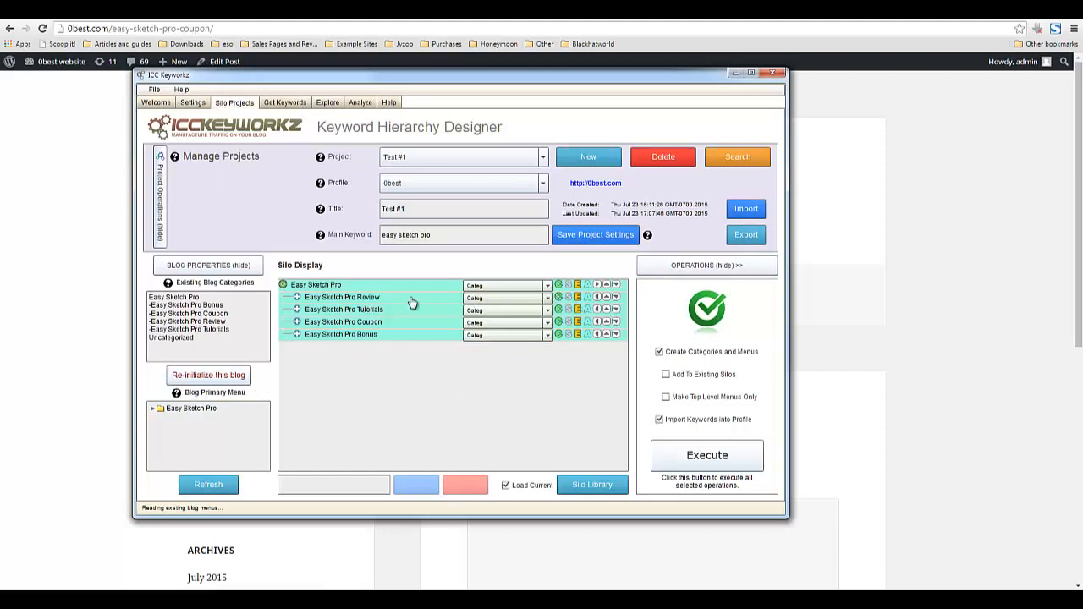
{"action": "left_click", "coordinate": [568, 298]}
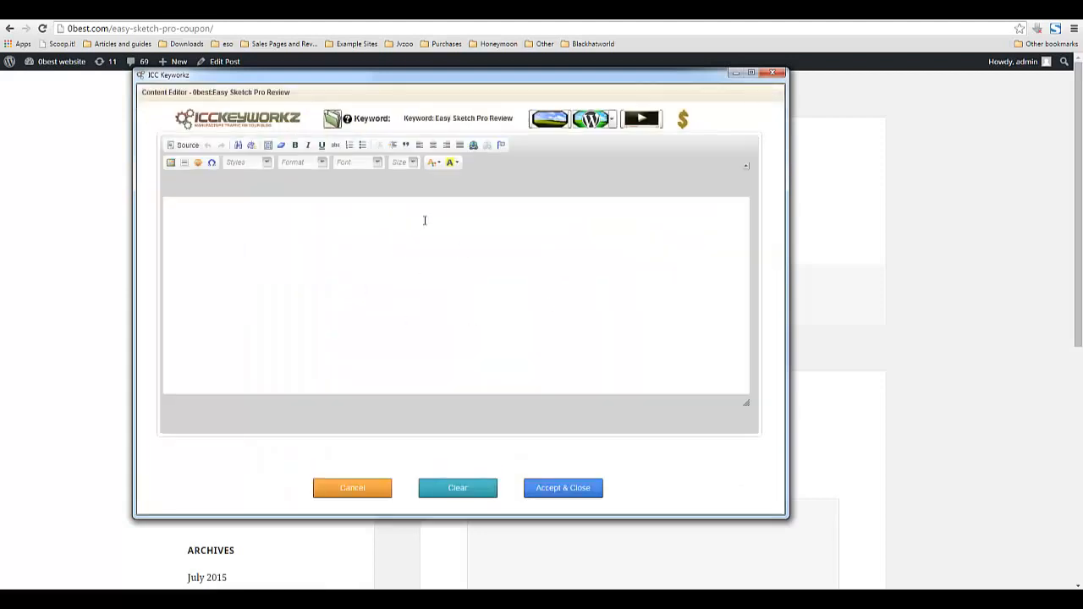
{"action": "left_click", "coordinate": [207, 234]}
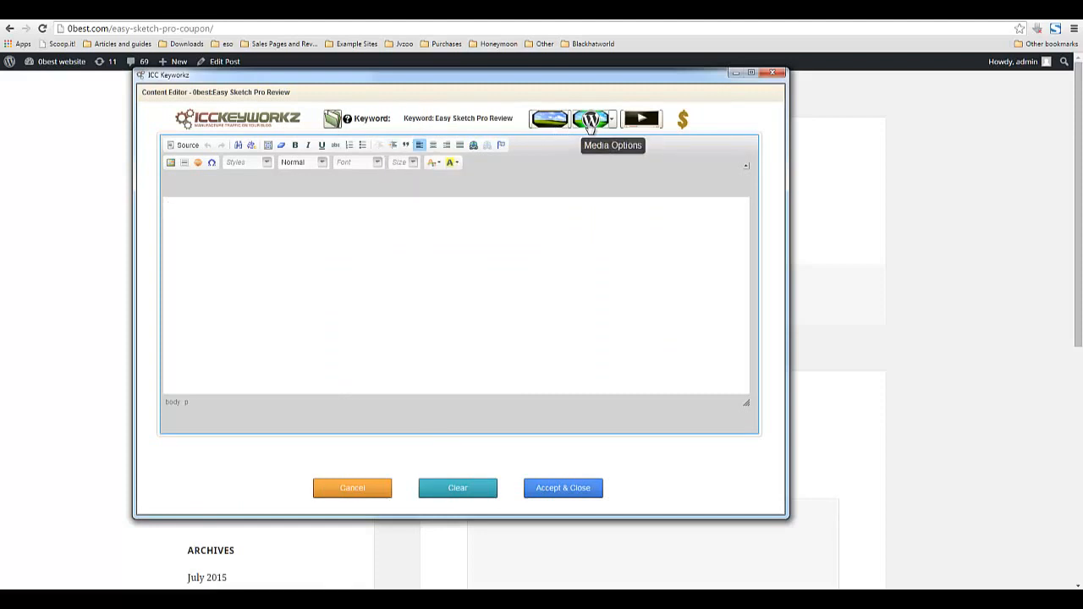
{"action": "left_click", "coordinate": [334, 119]}
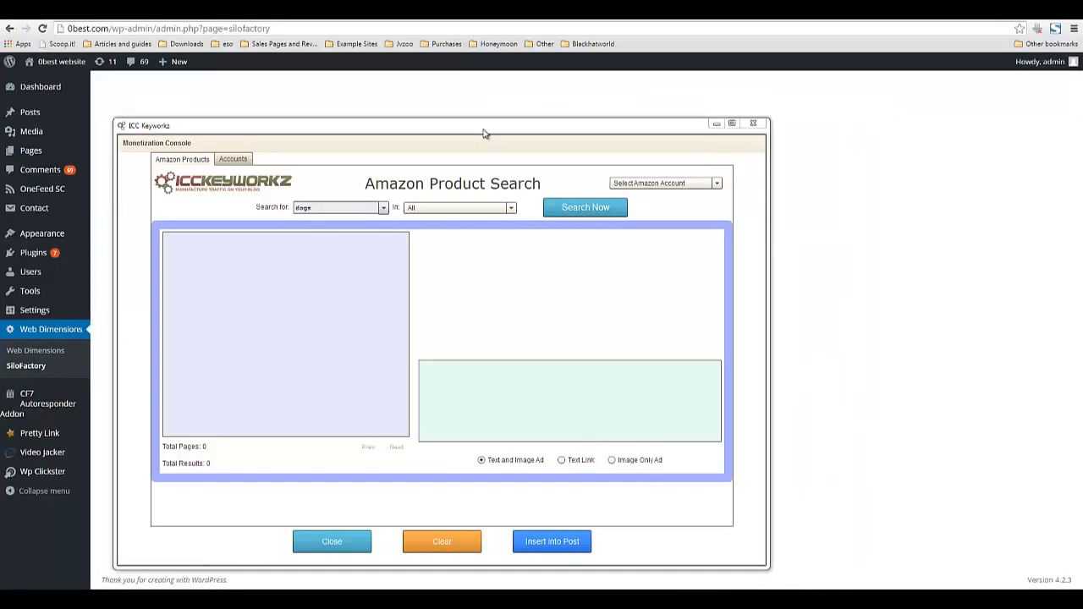
- Examine the Monetization Console's Amazon Product Search options and the account details needed to add an Amazon account
{"action": "left_click_drag", "start_coordinate": [489, 122], "coordinate": [501, 94]}
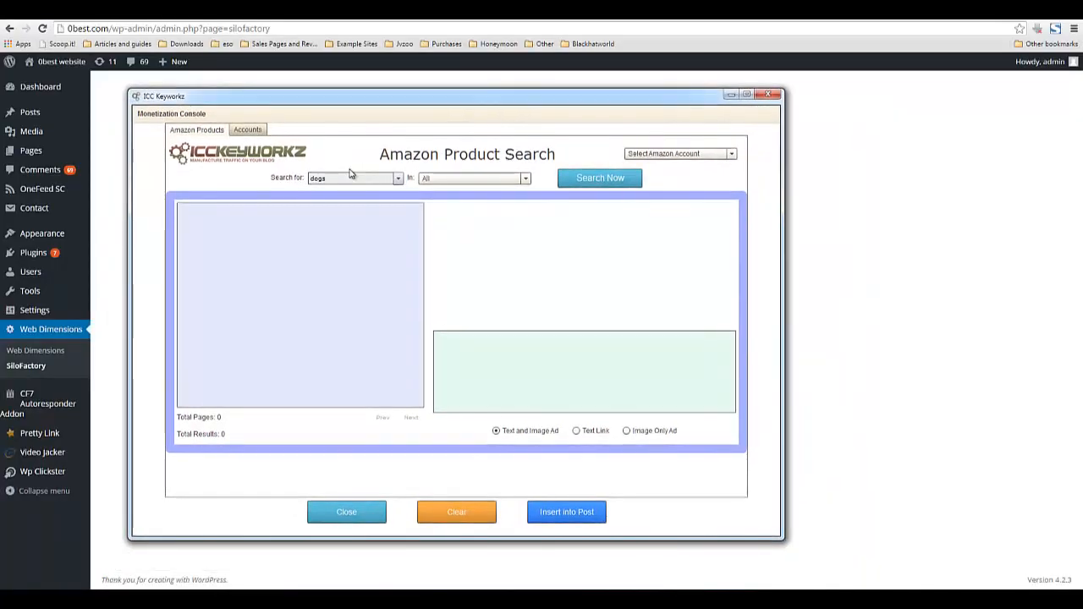
{"action": "left_click", "coordinate": [257, 132]}
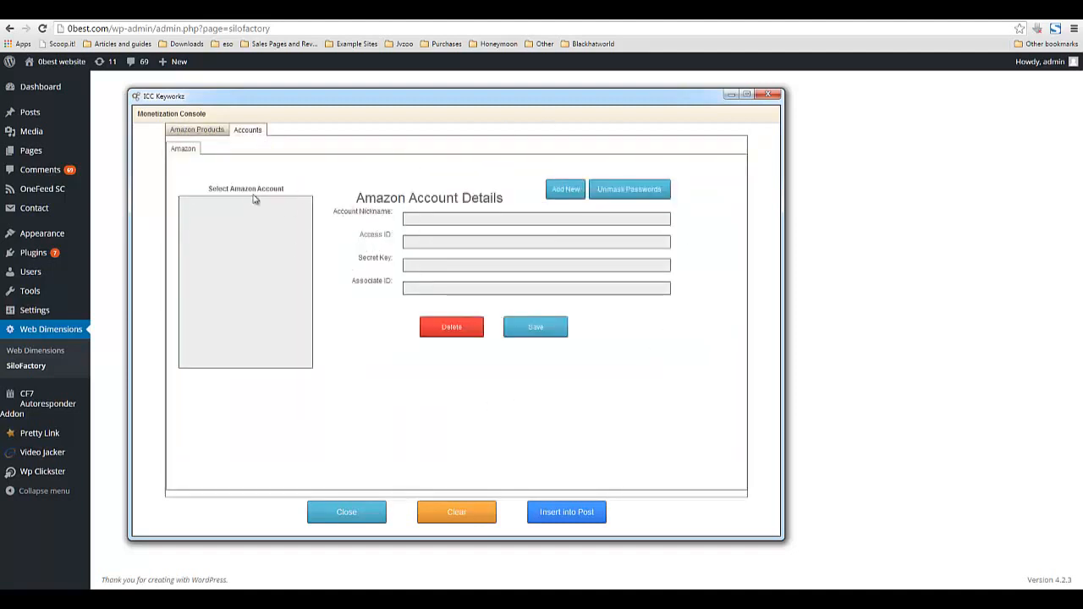
{"action": "left_click", "coordinate": [213, 133]}
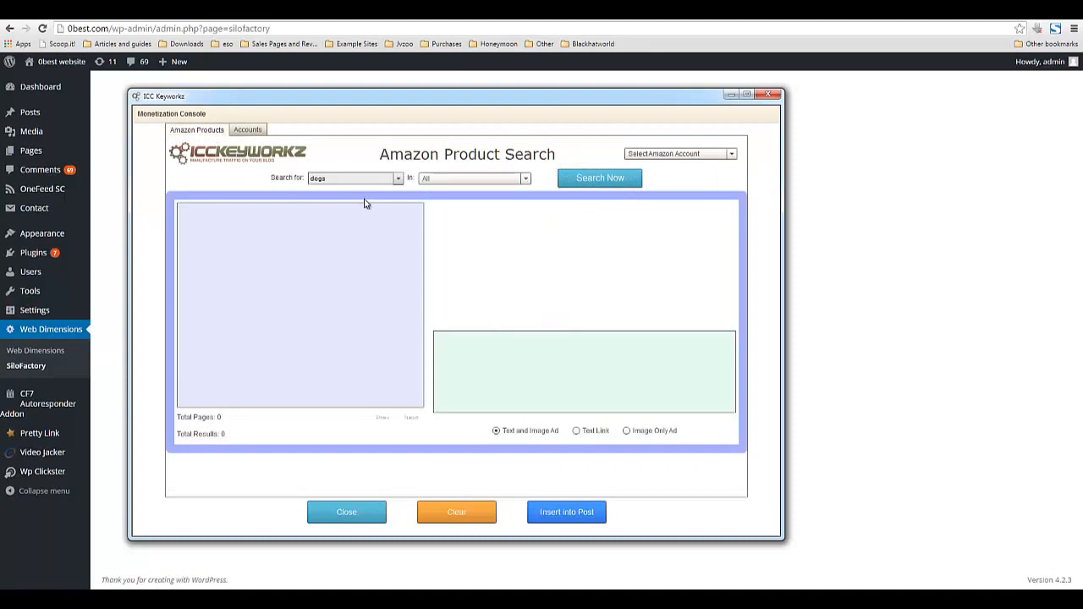
{"action": "left_click", "coordinate": [260, 134]}
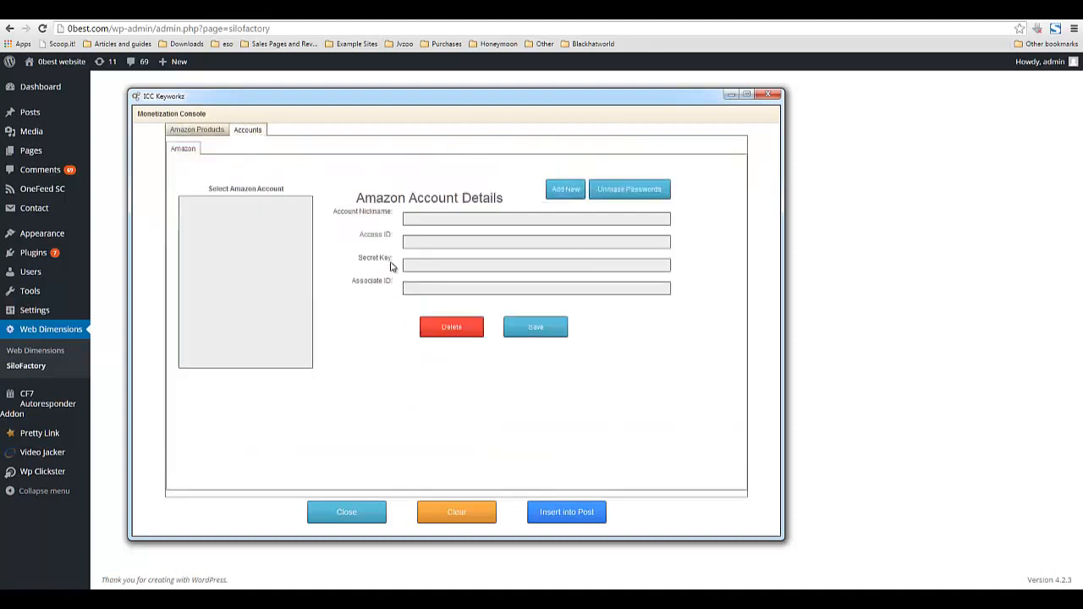
{"action": "left_click", "coordinate": [201, 132]}
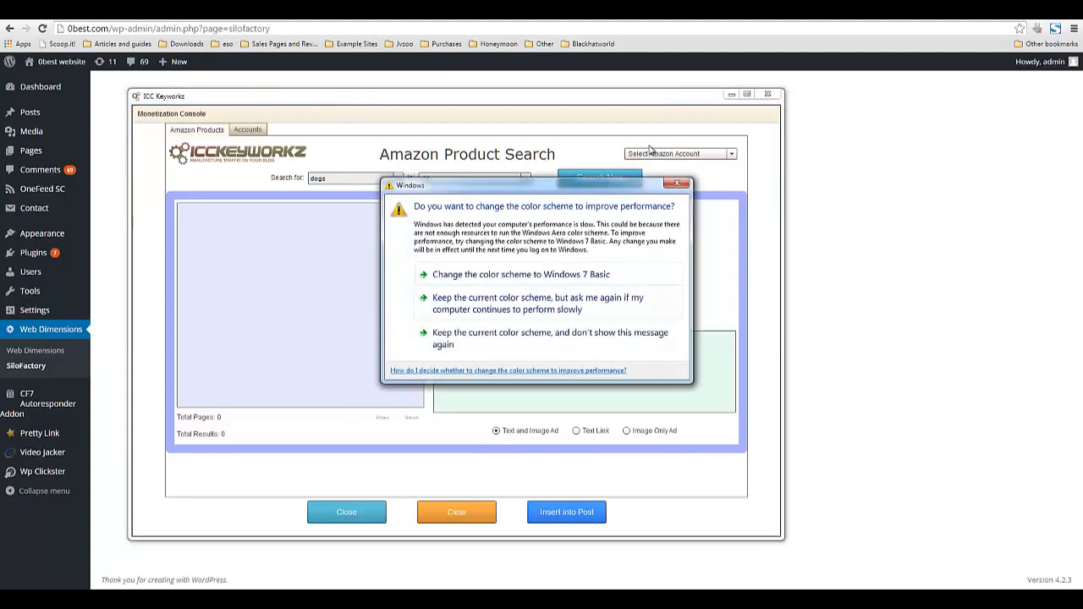
{"action": "left_click", "coordinate": [575, 99]}
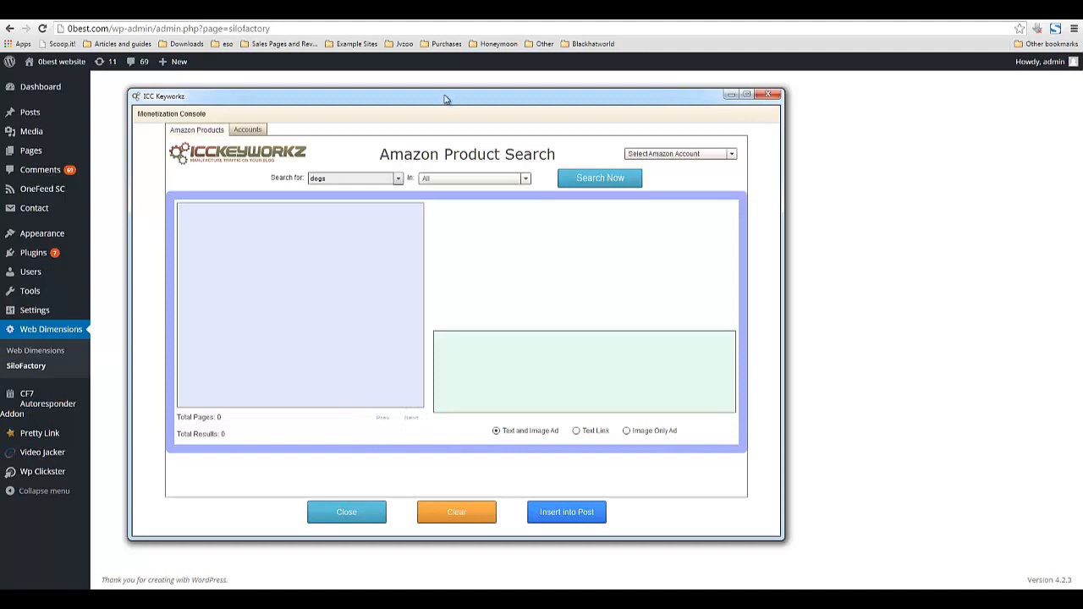
{"action": "left_click_drag", "start_coordinate": [446, 99], "coordinate": [466, 84]}
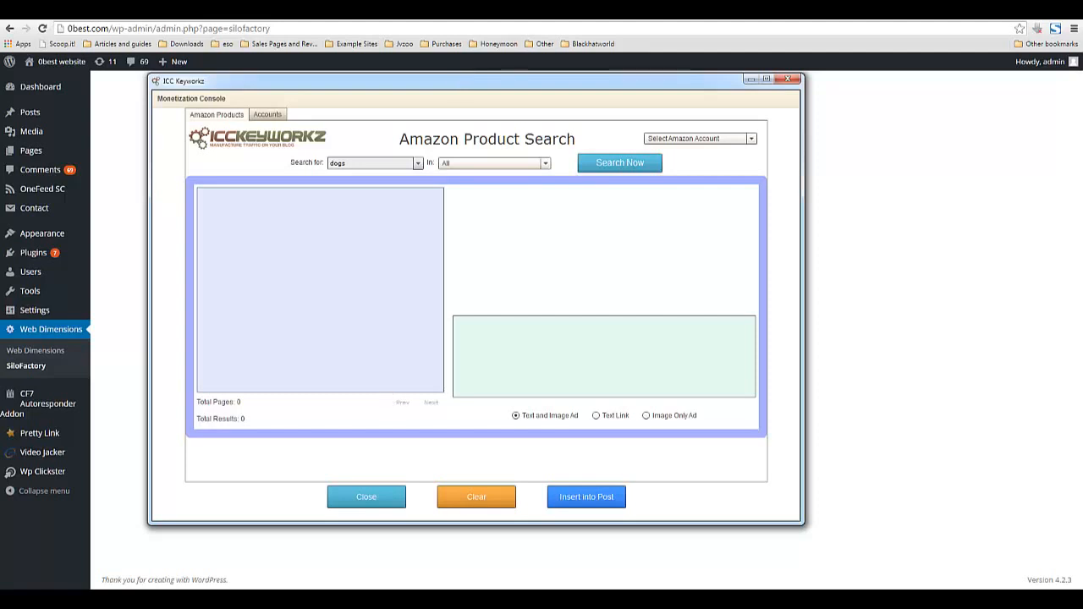
{"action": "left_click", "coordinate": [372, 597]}
{"action": "left_click", "coordinate": [1058, 557]}
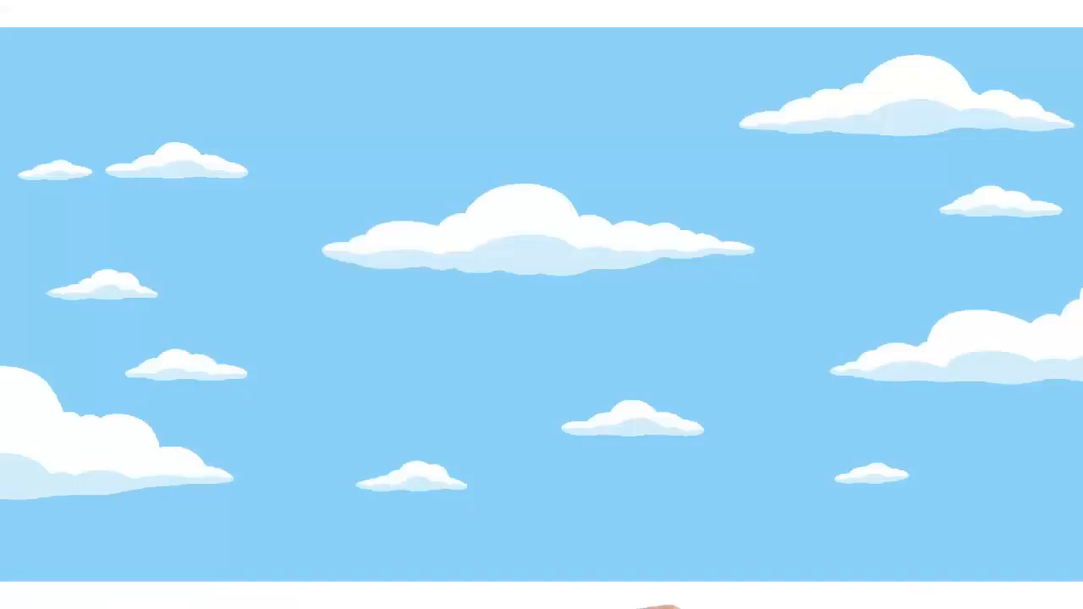